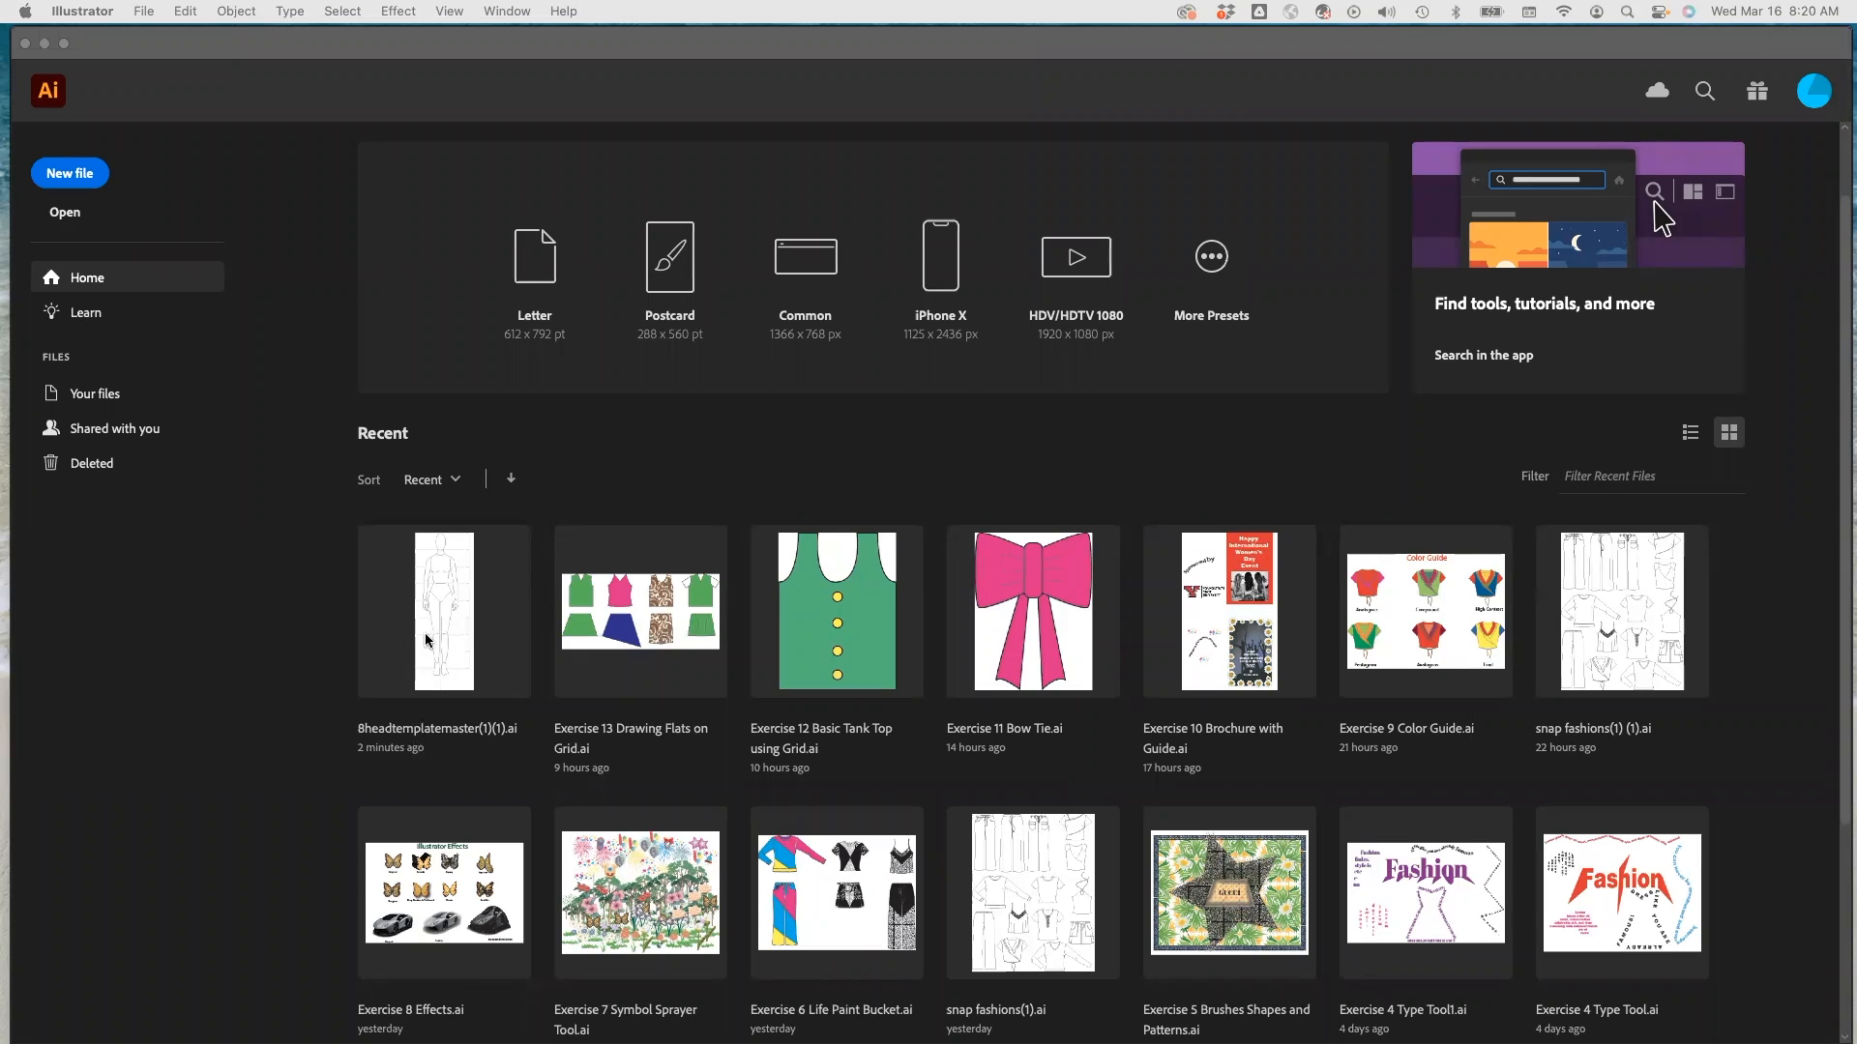
Open the recent file 8headtemplatemaster(1)(1).ai and enlarge the figure template to 66.67%
click(460, 661)
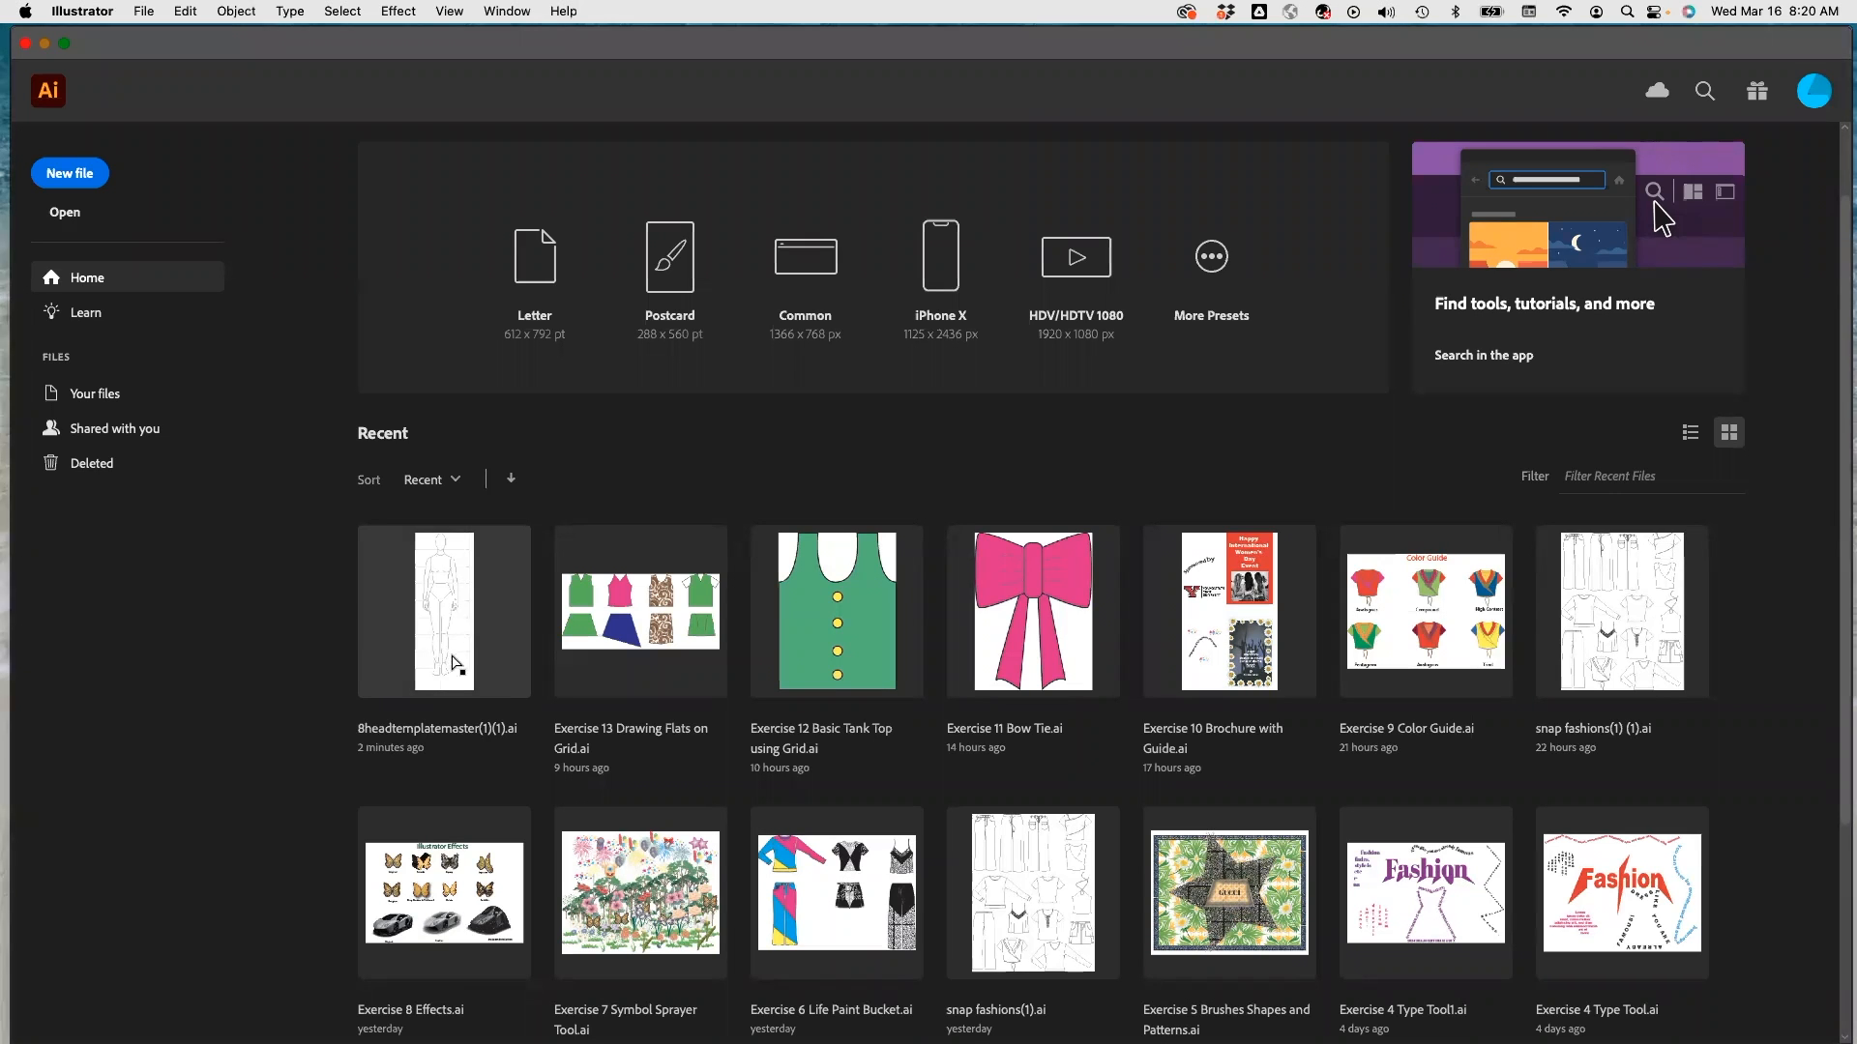
click(453, 662)
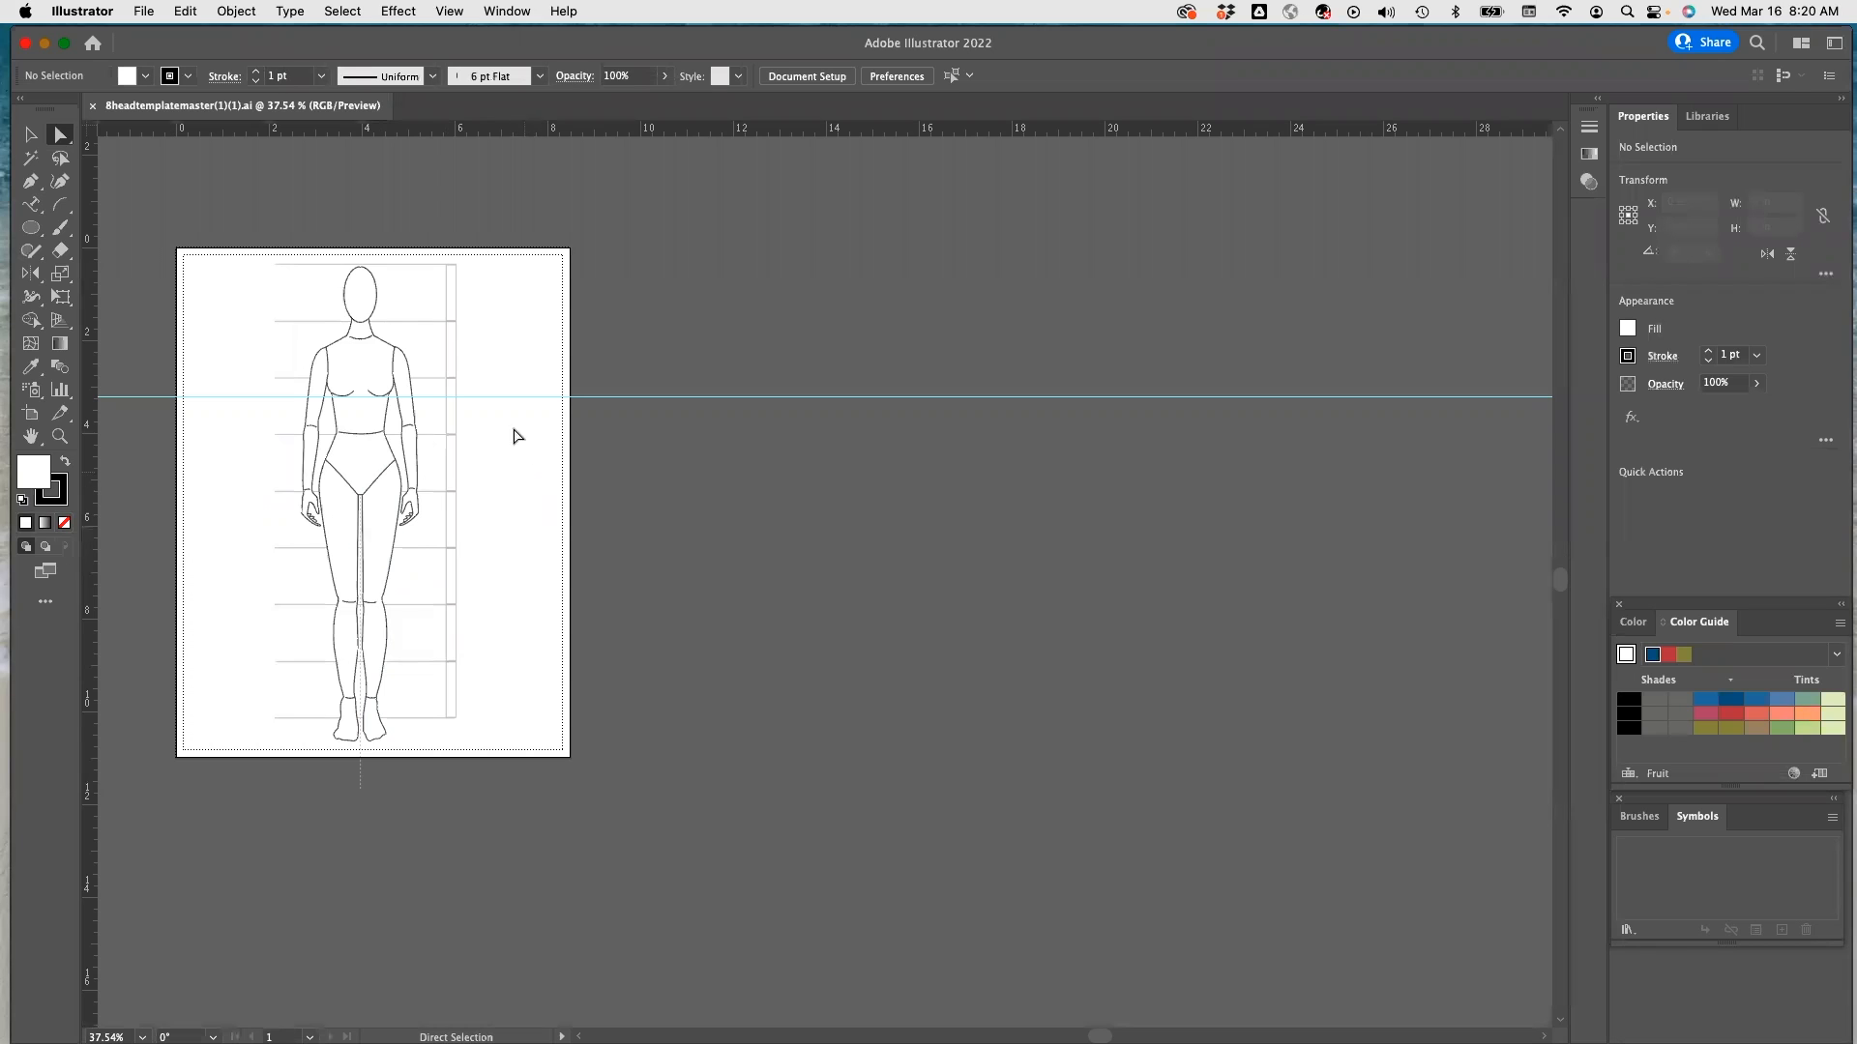
scroll(431, 388, left, 1)
key(super+equal)
key(super+equal)
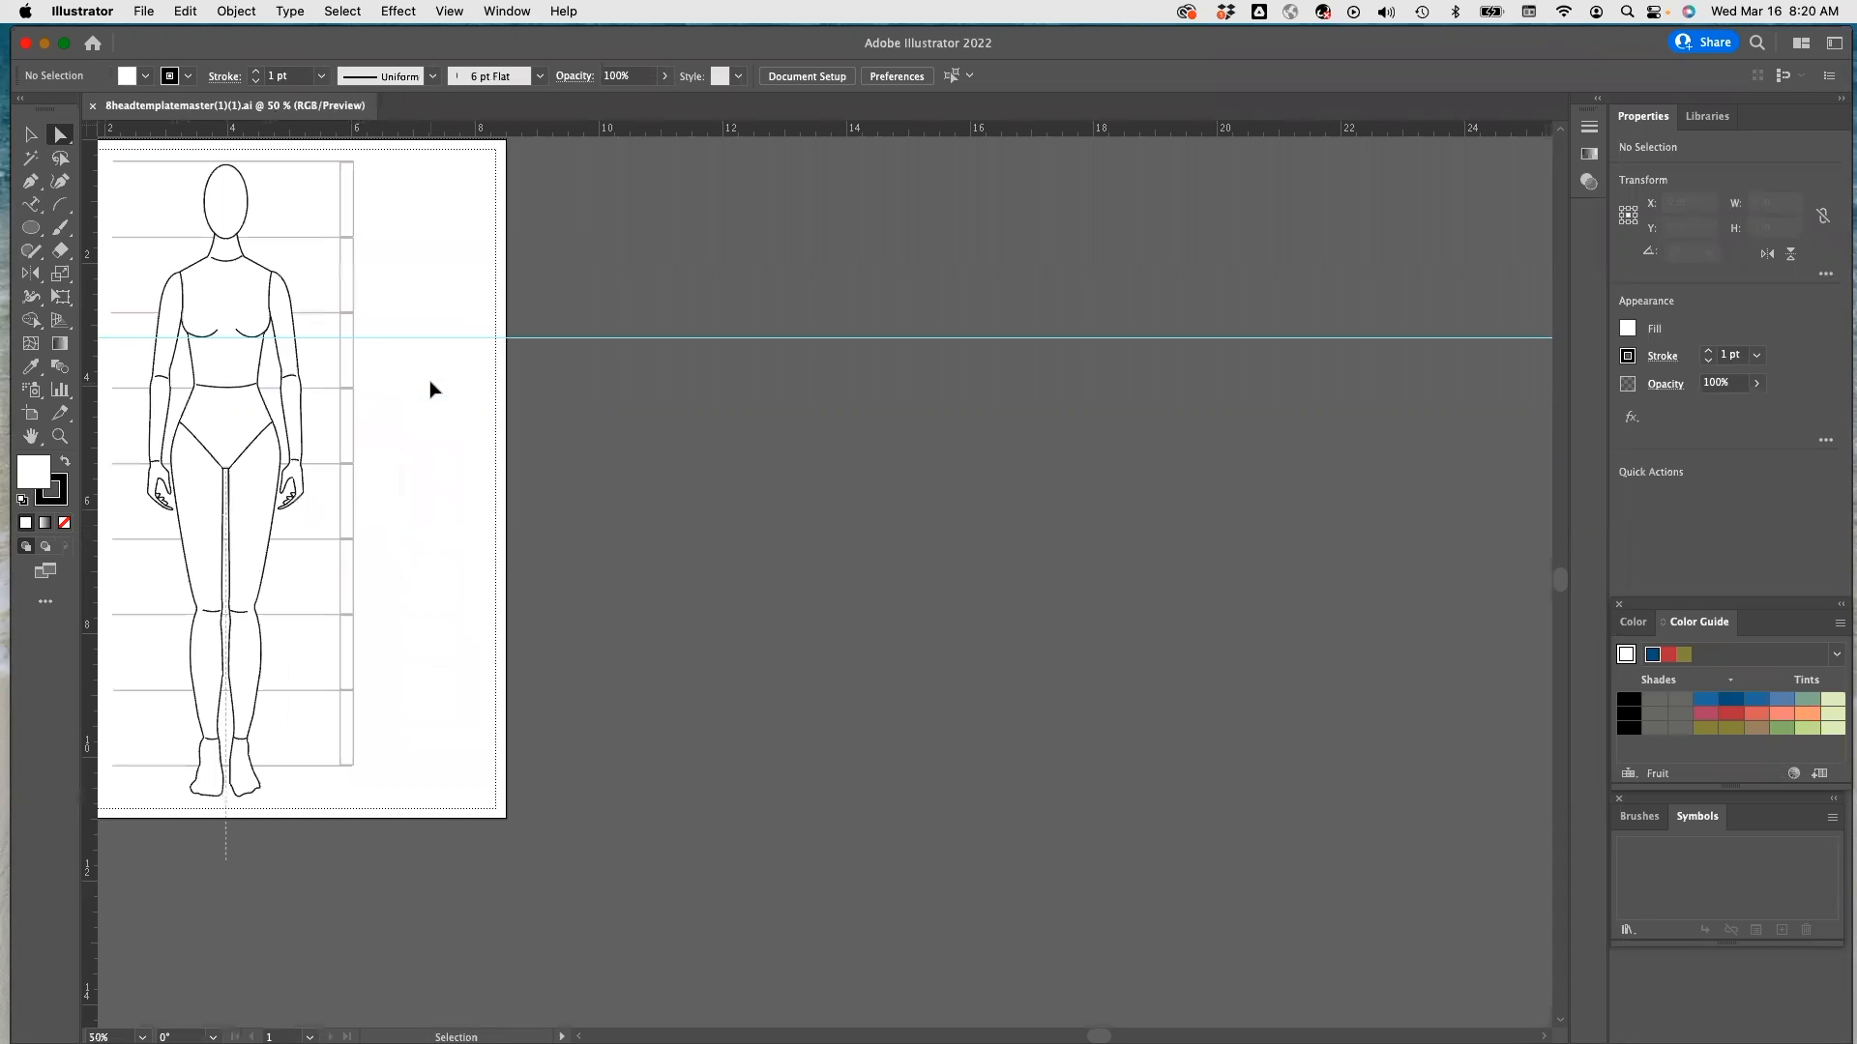
drag(320, 400, 645, 468)
drag(315, 455, 1032, 622)
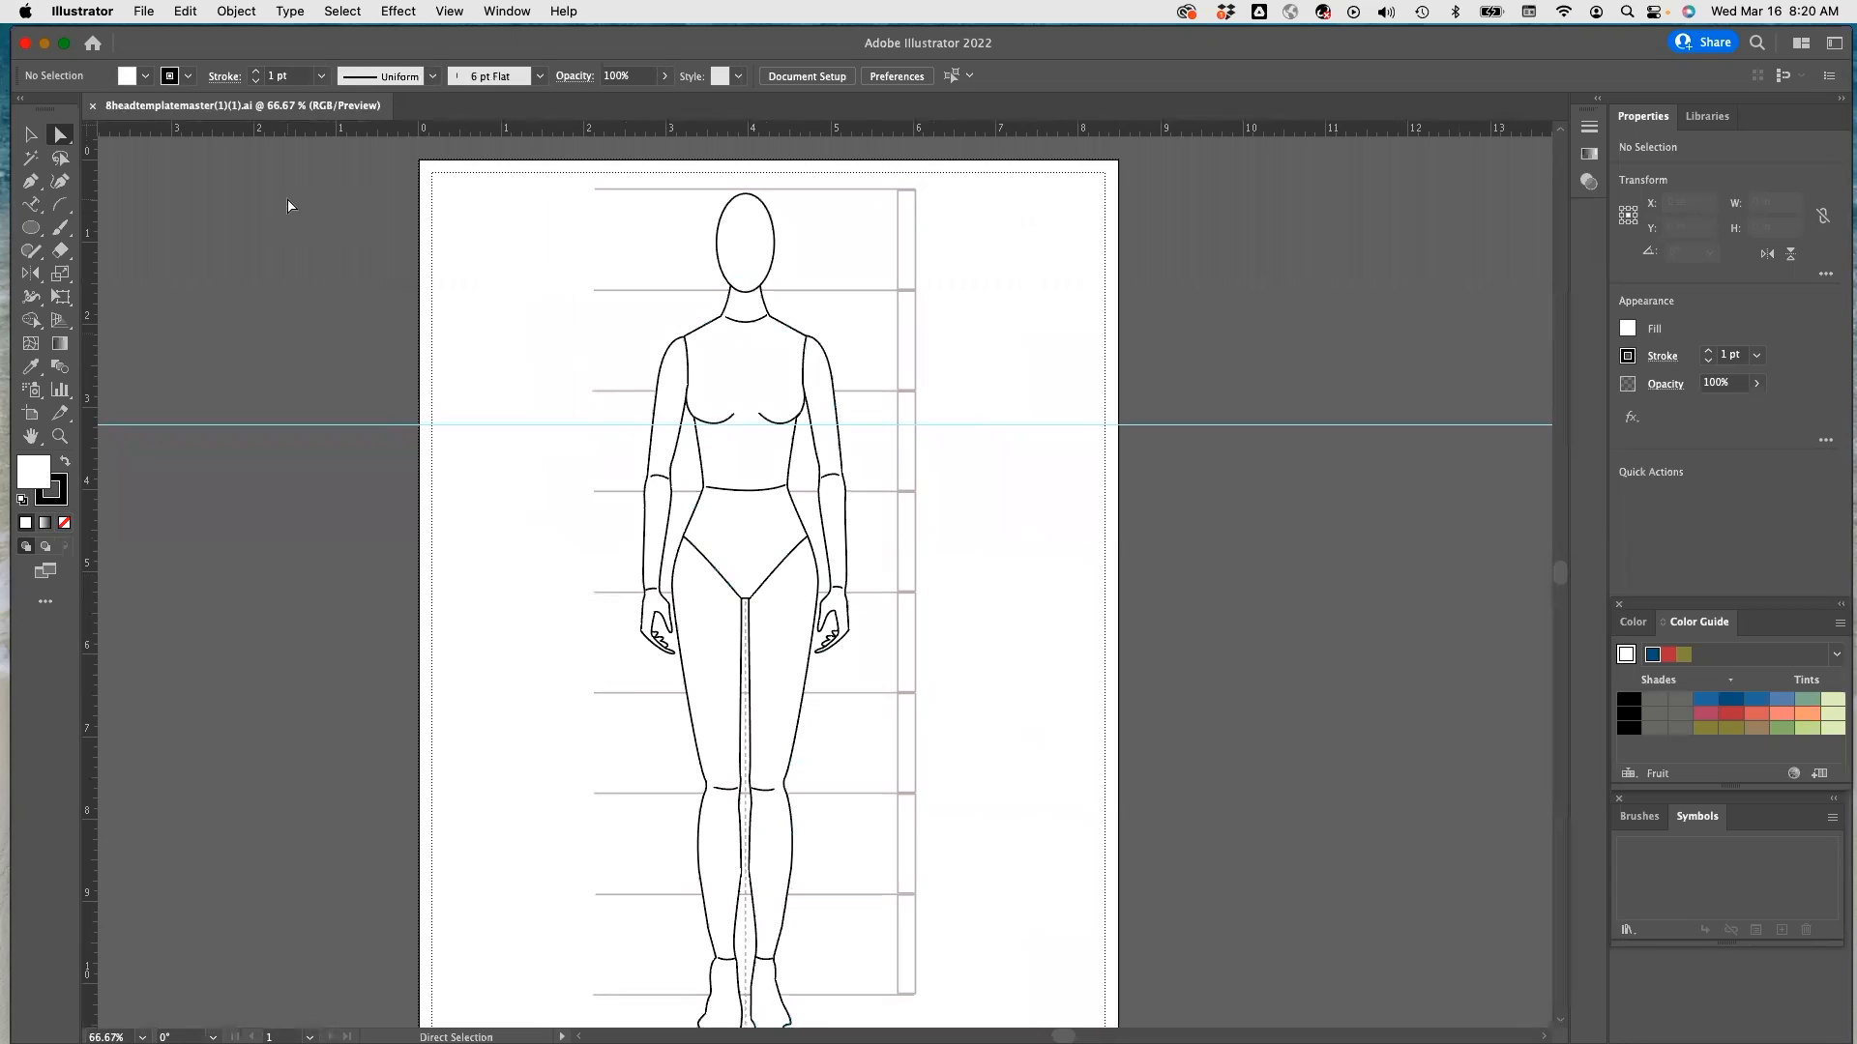
Place a vertical ruler guide along the figure's centre line
click(449, 12)
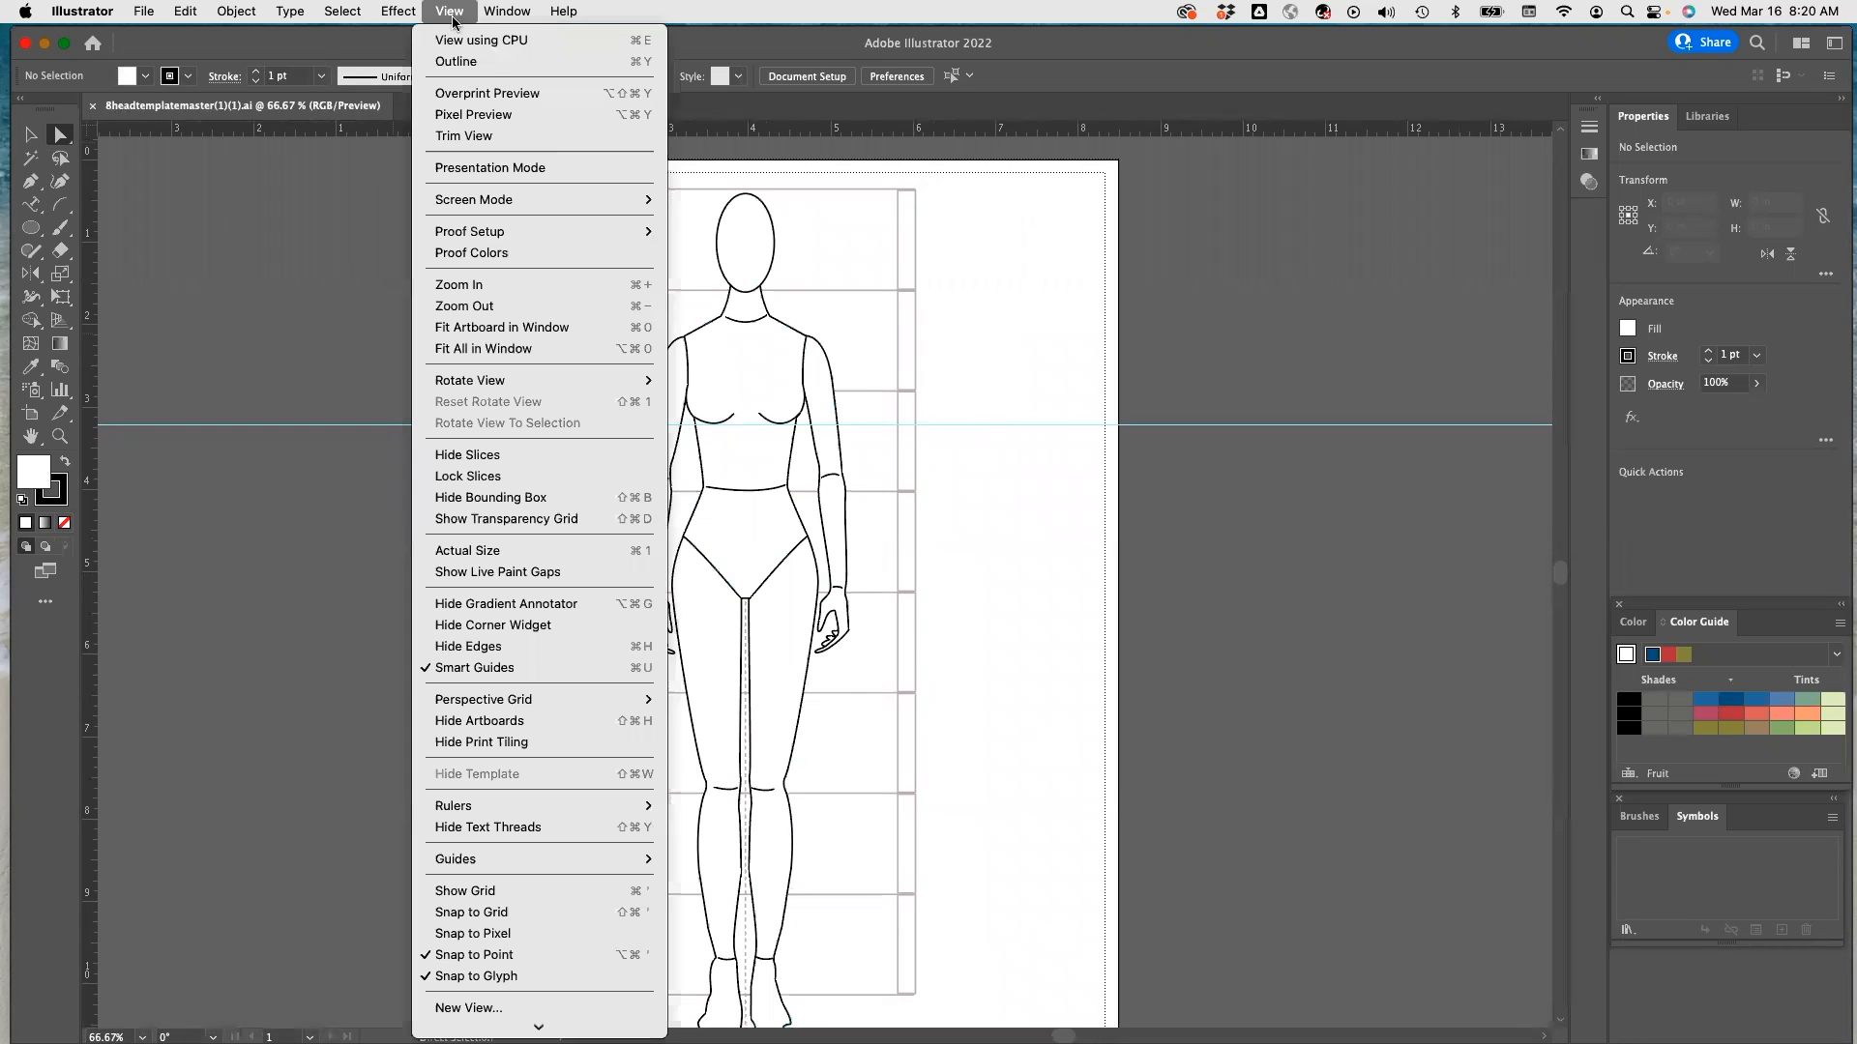
mouse_move(462, 815)
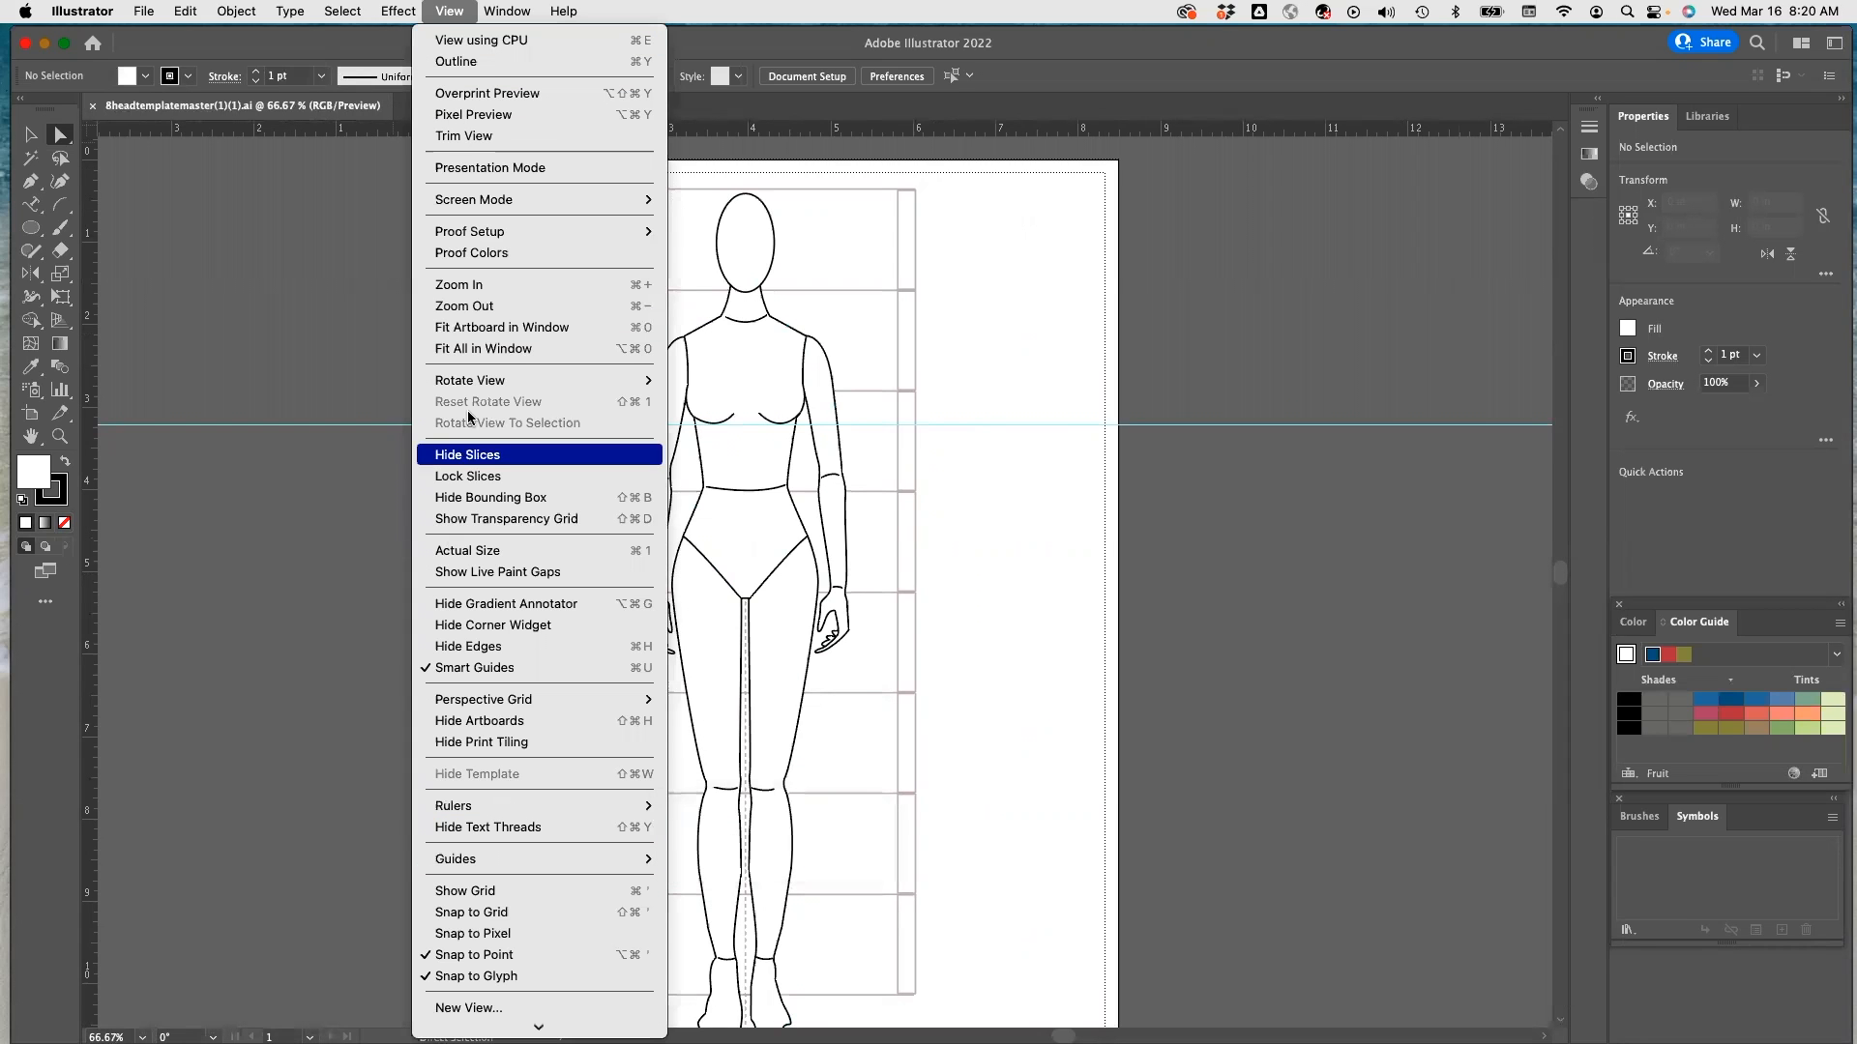
click(308, 343)
scroll(317, 263, left, 1)
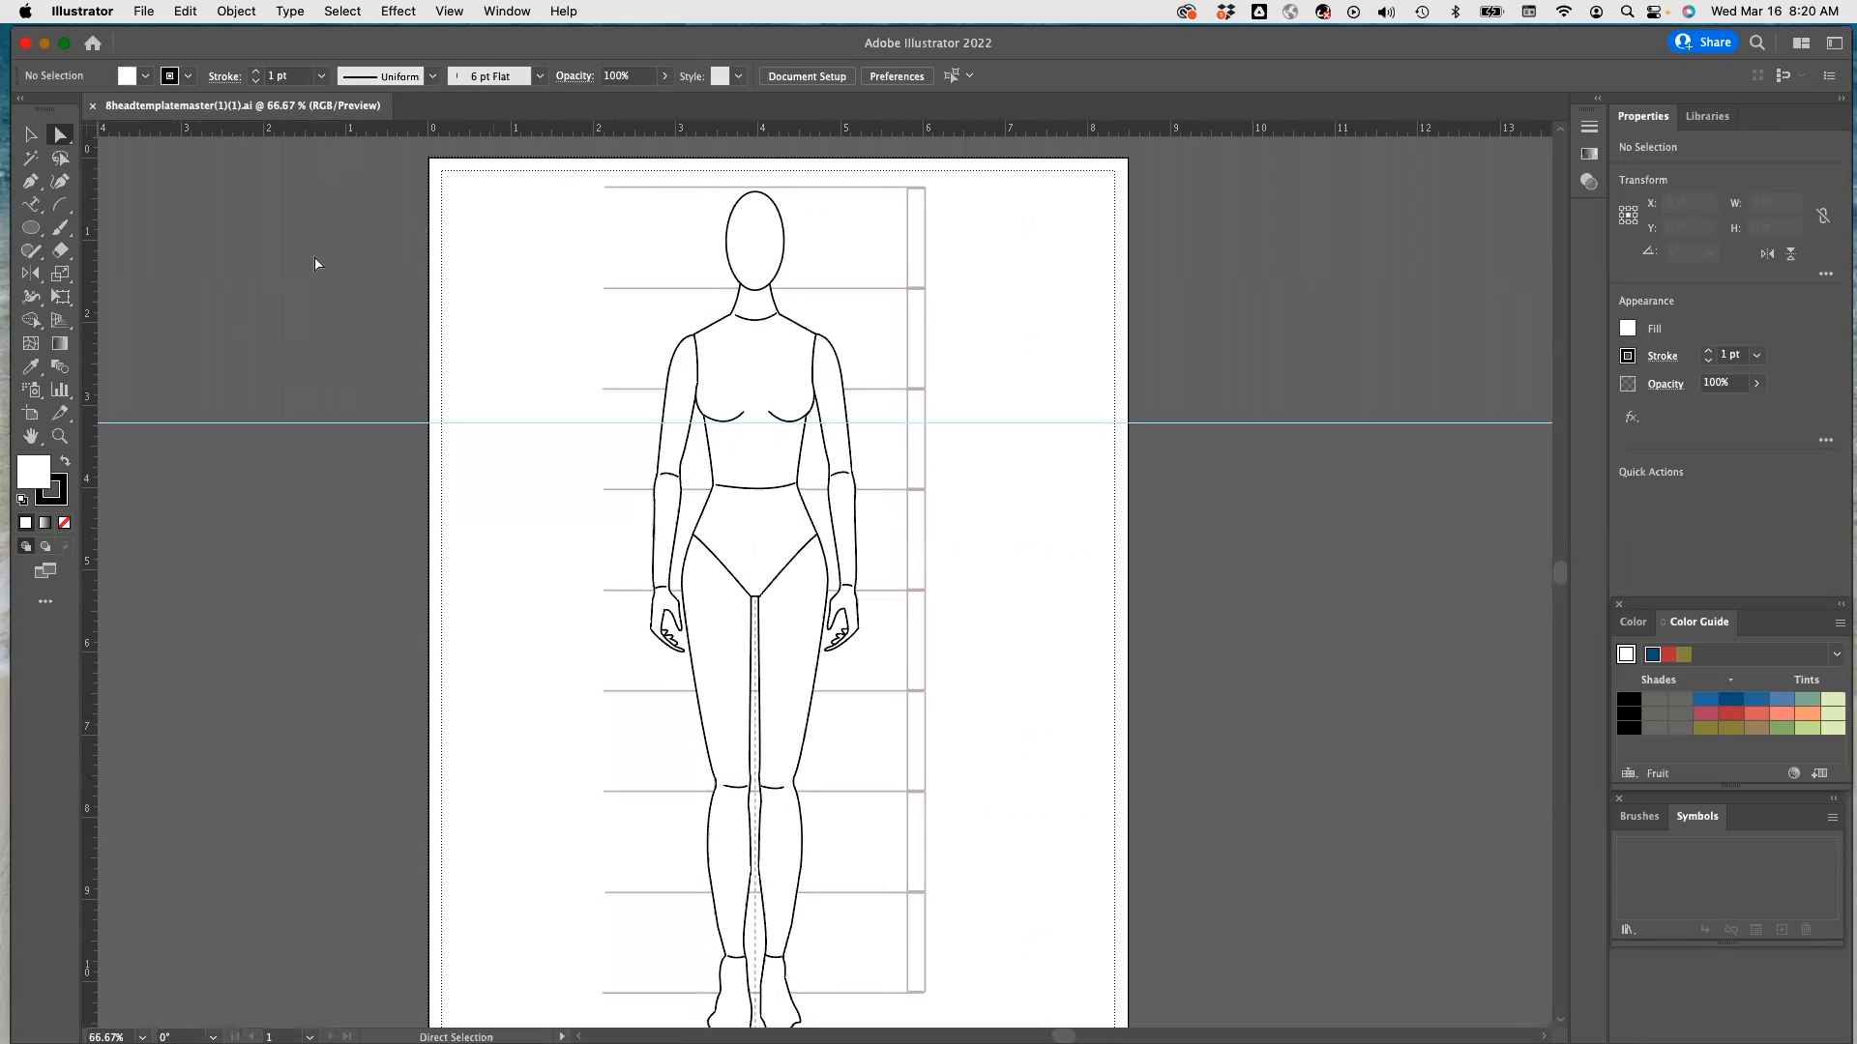
drag(94, 345, 757, 442)
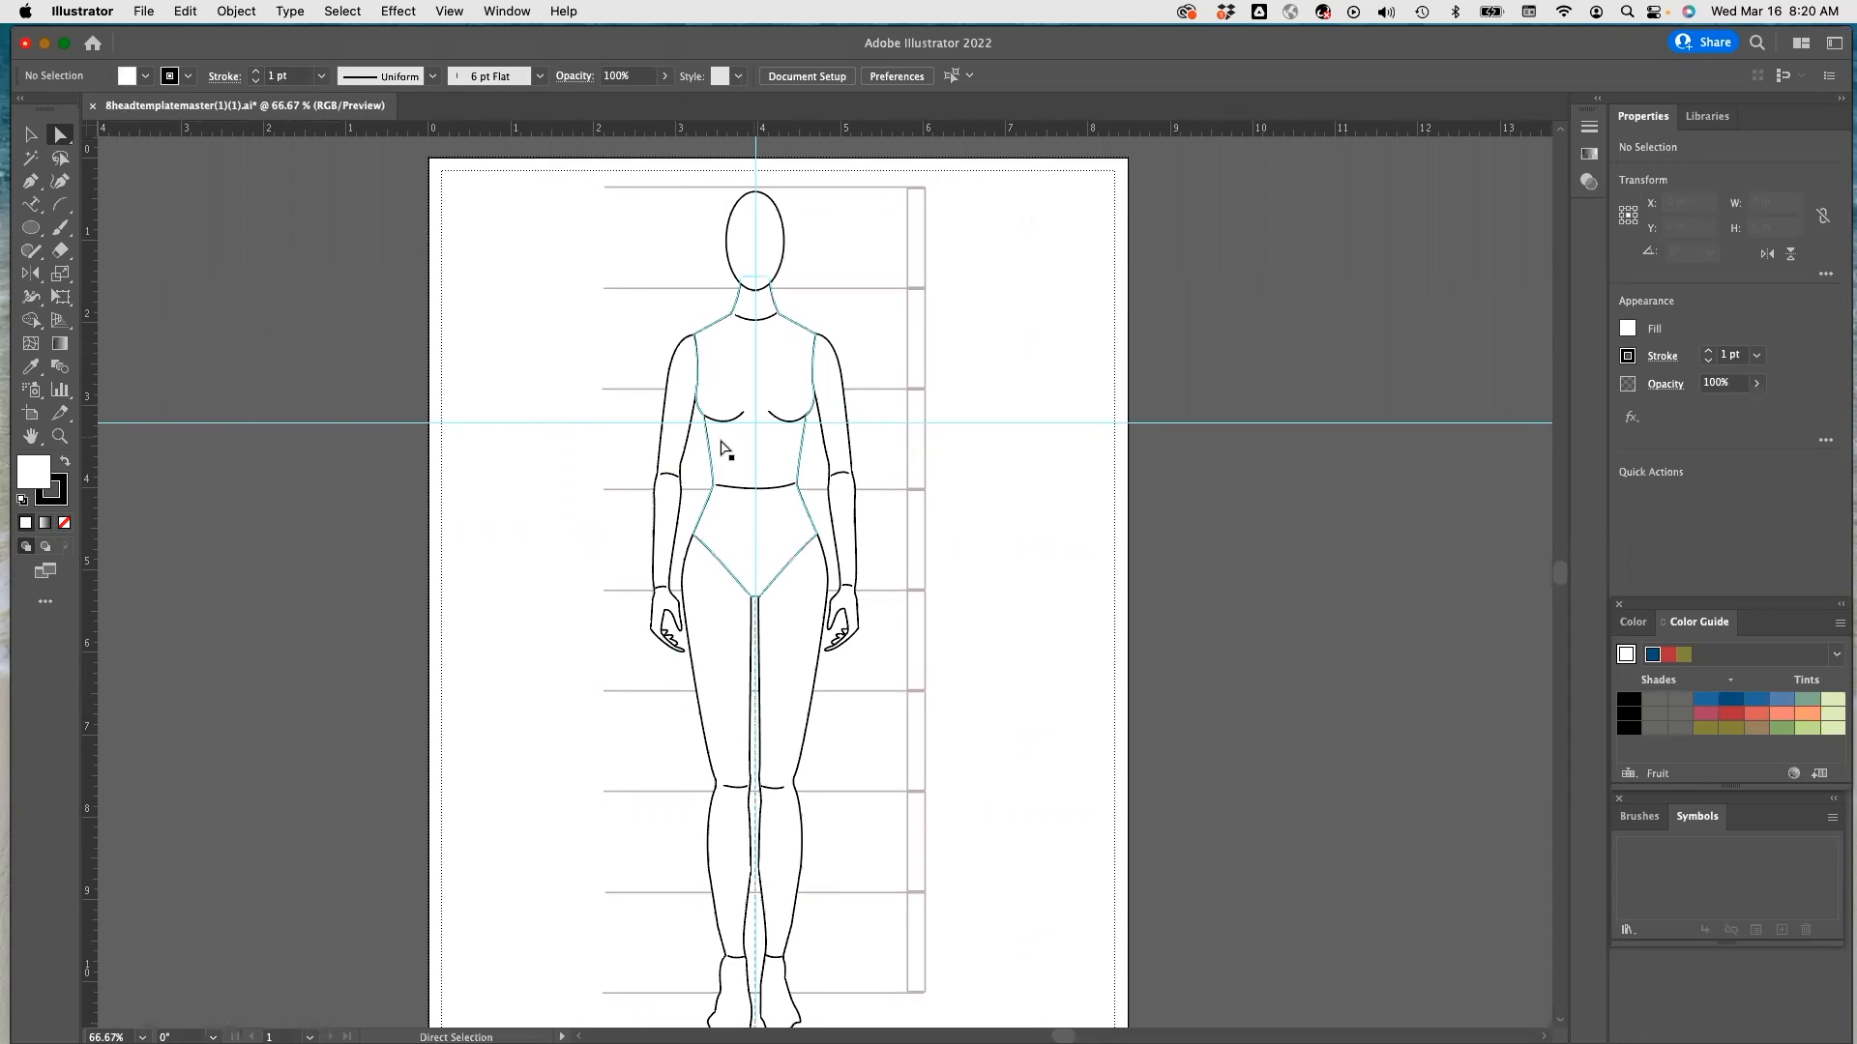
scroll(706, 444, up, 1)
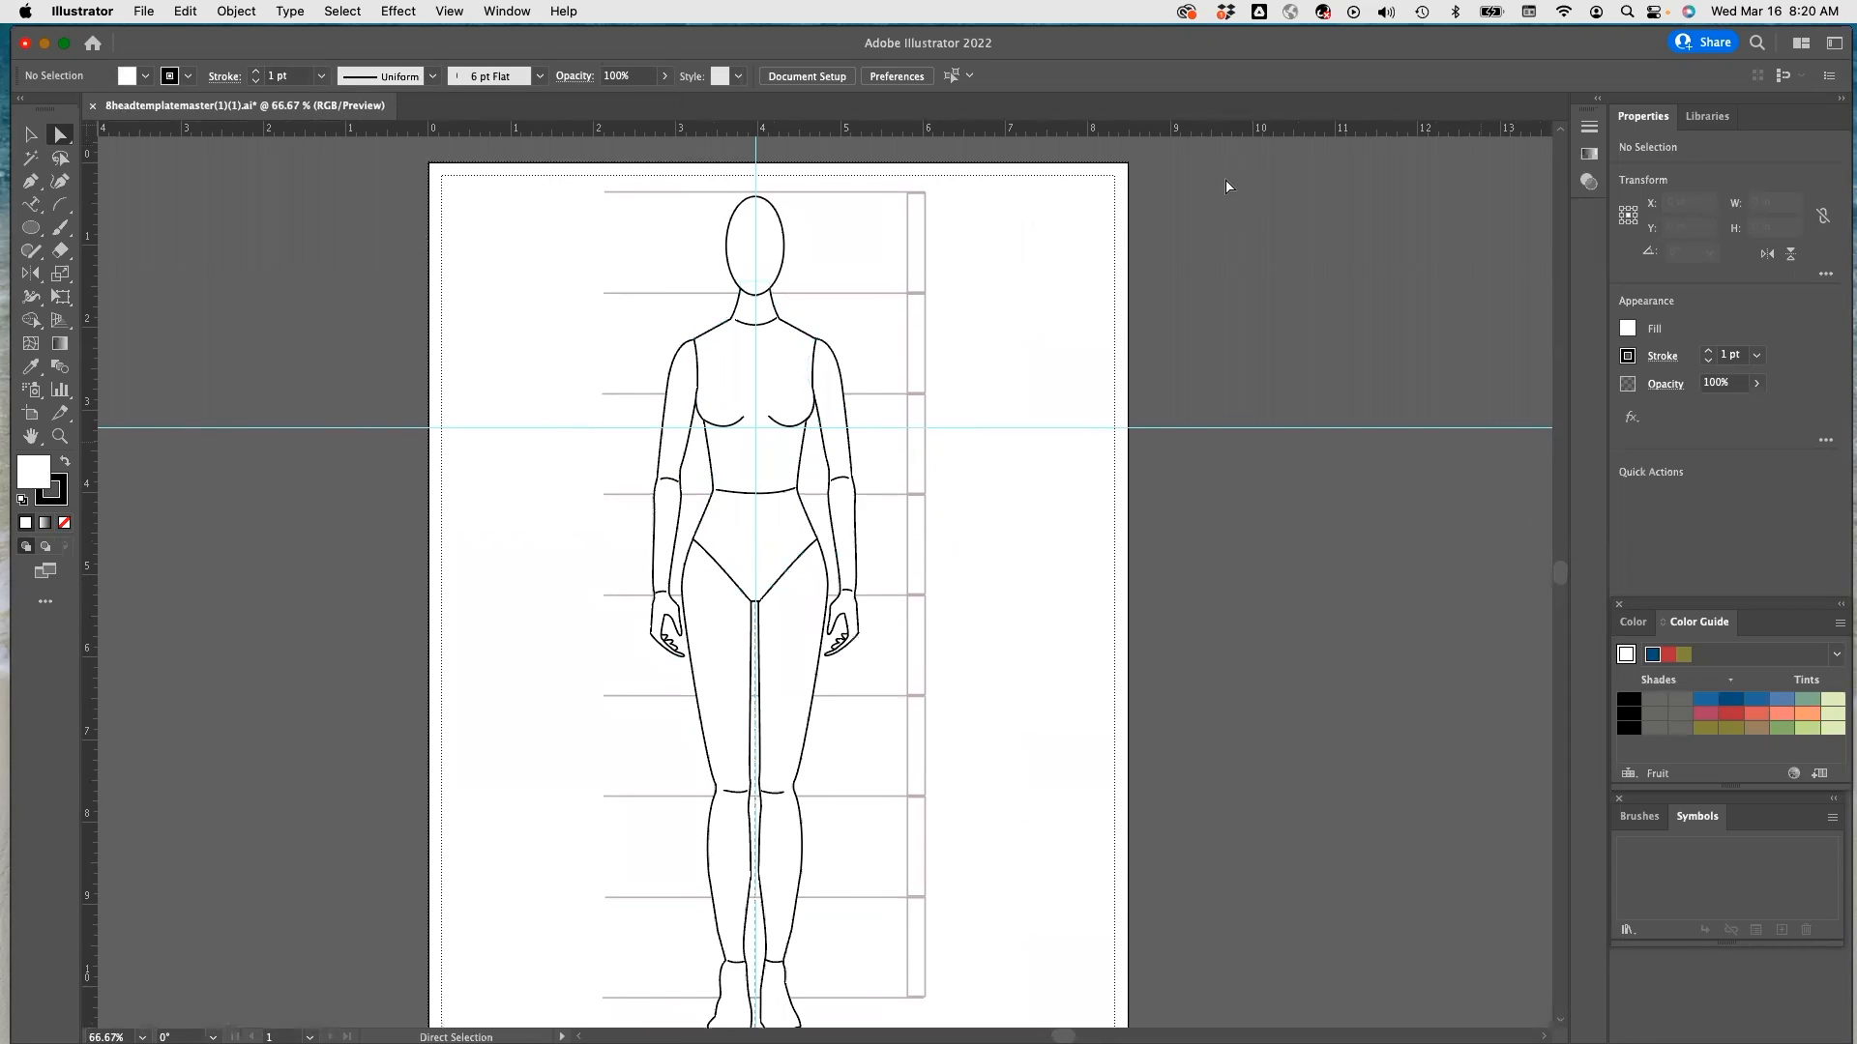
Show the document's layers and add a new layer above the 8-head figure layer
click(513, 11)
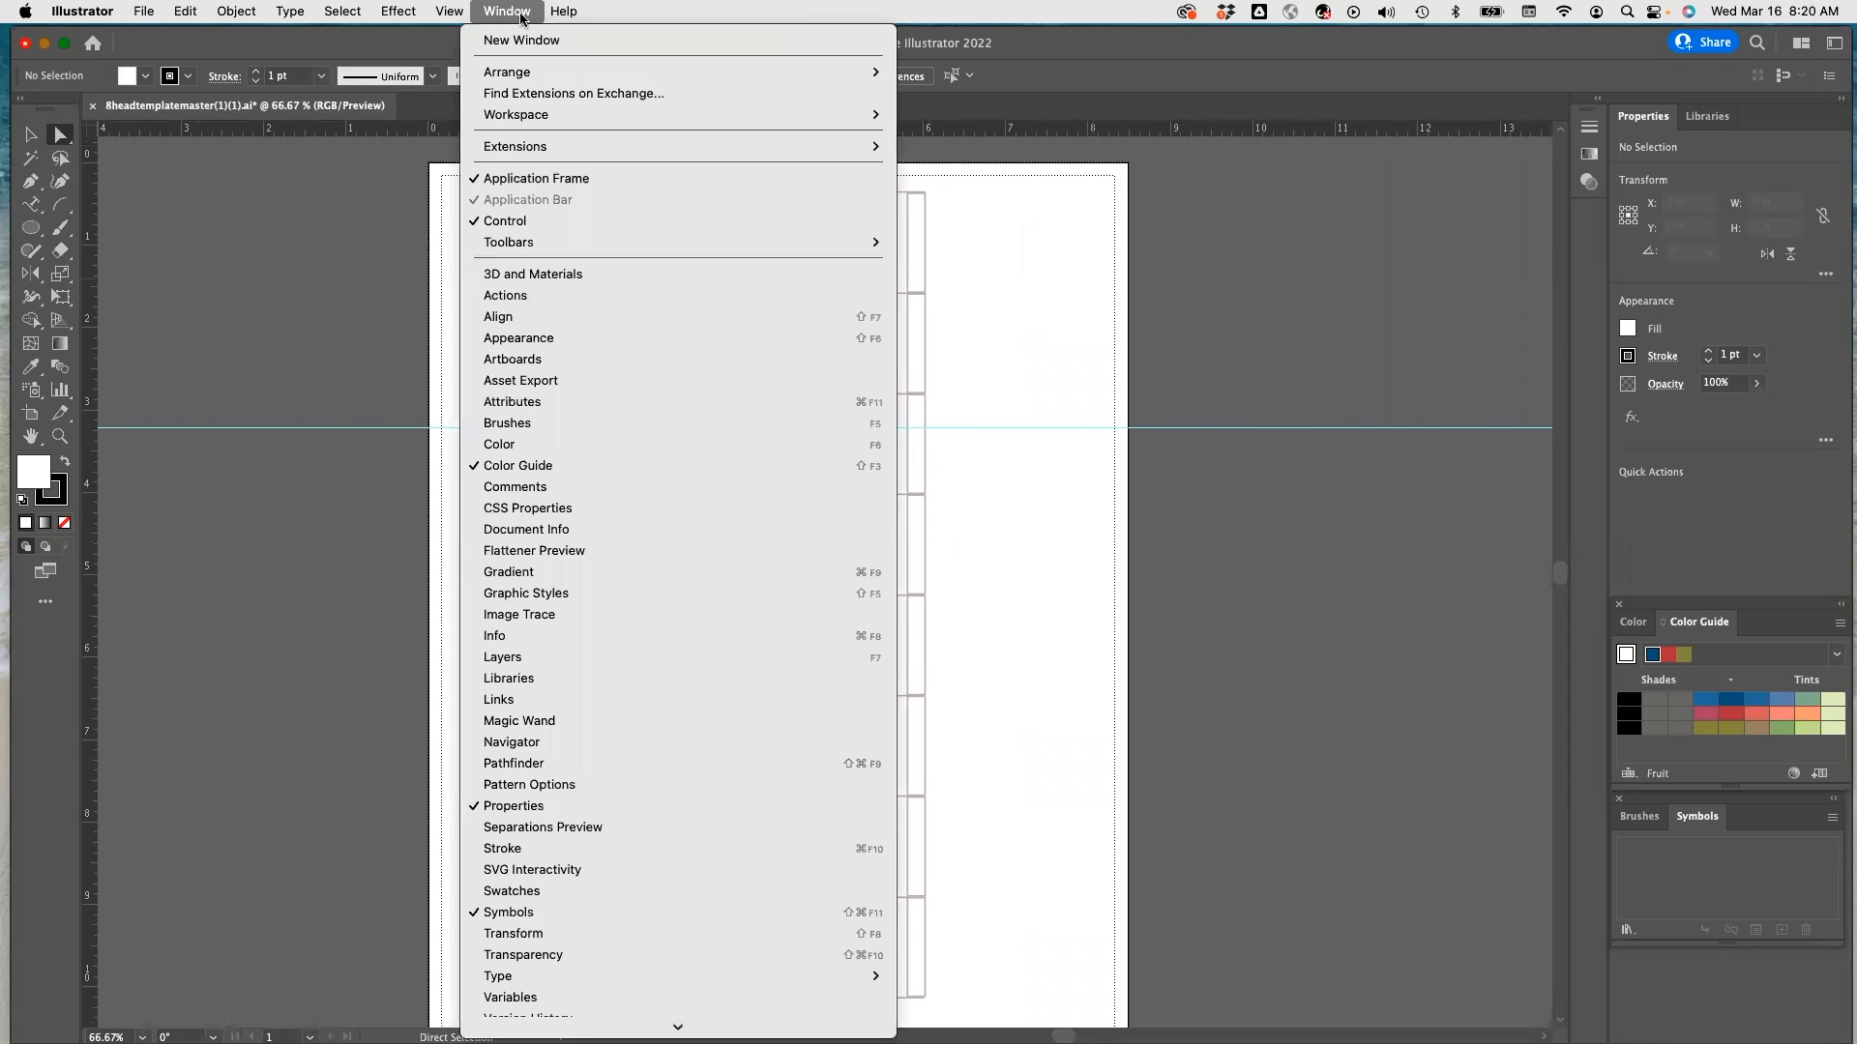
click(567, 665)
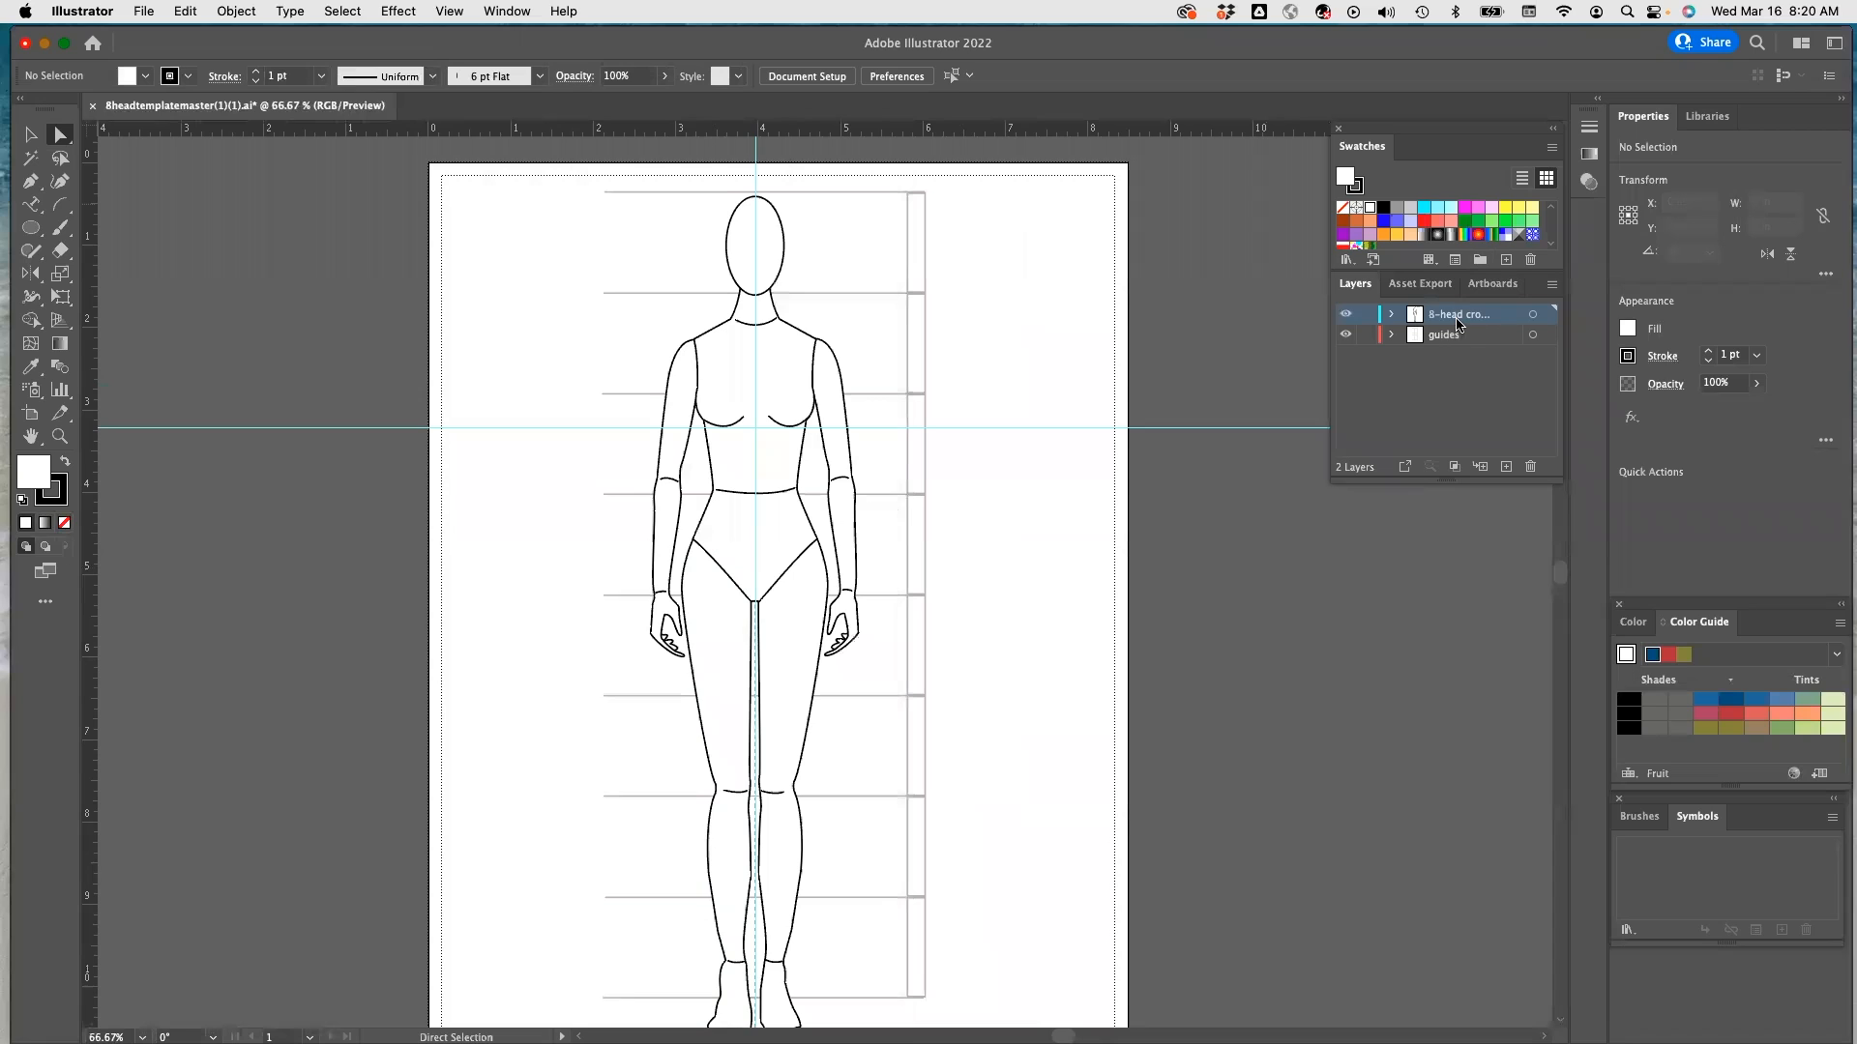
click(1506, 468)
Hide and show the 8-head figure layer and the guides layer in turn to check what each contains
click(1346, 334)
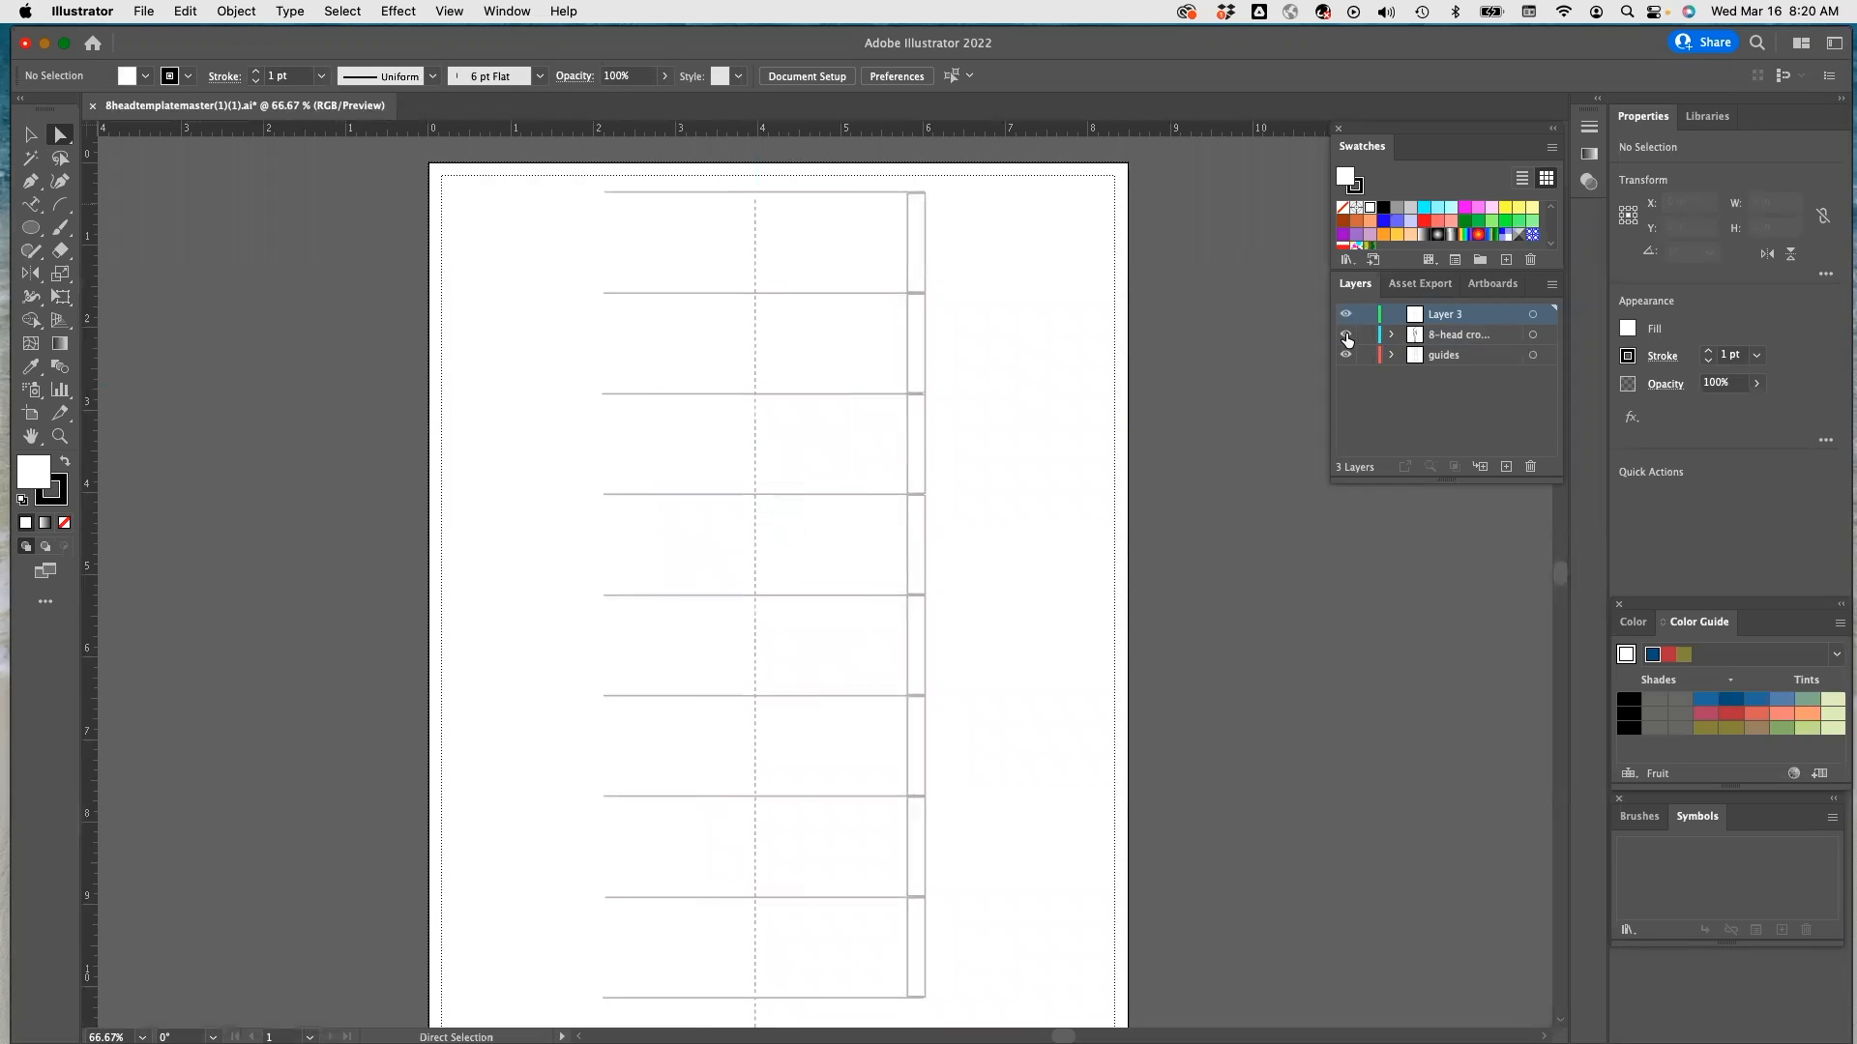
click(1346, 334)
click(1346, 354)
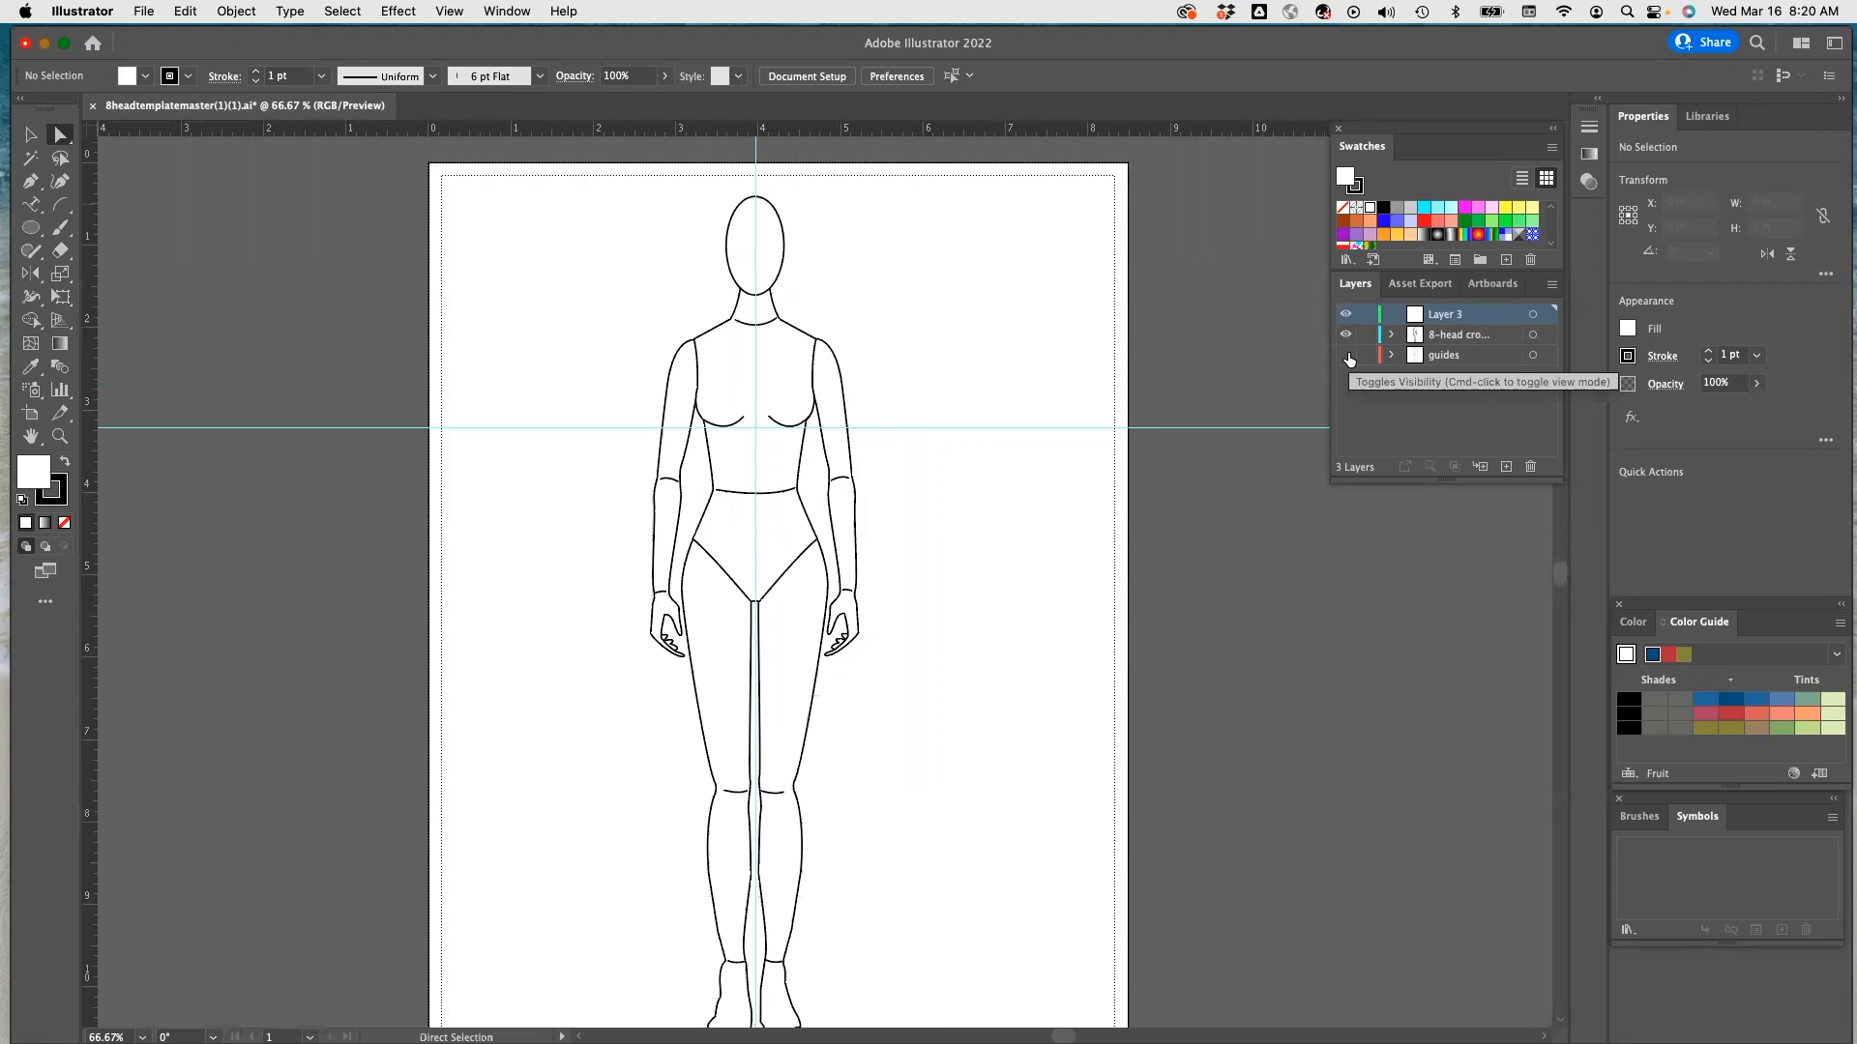
click(1346, 355)
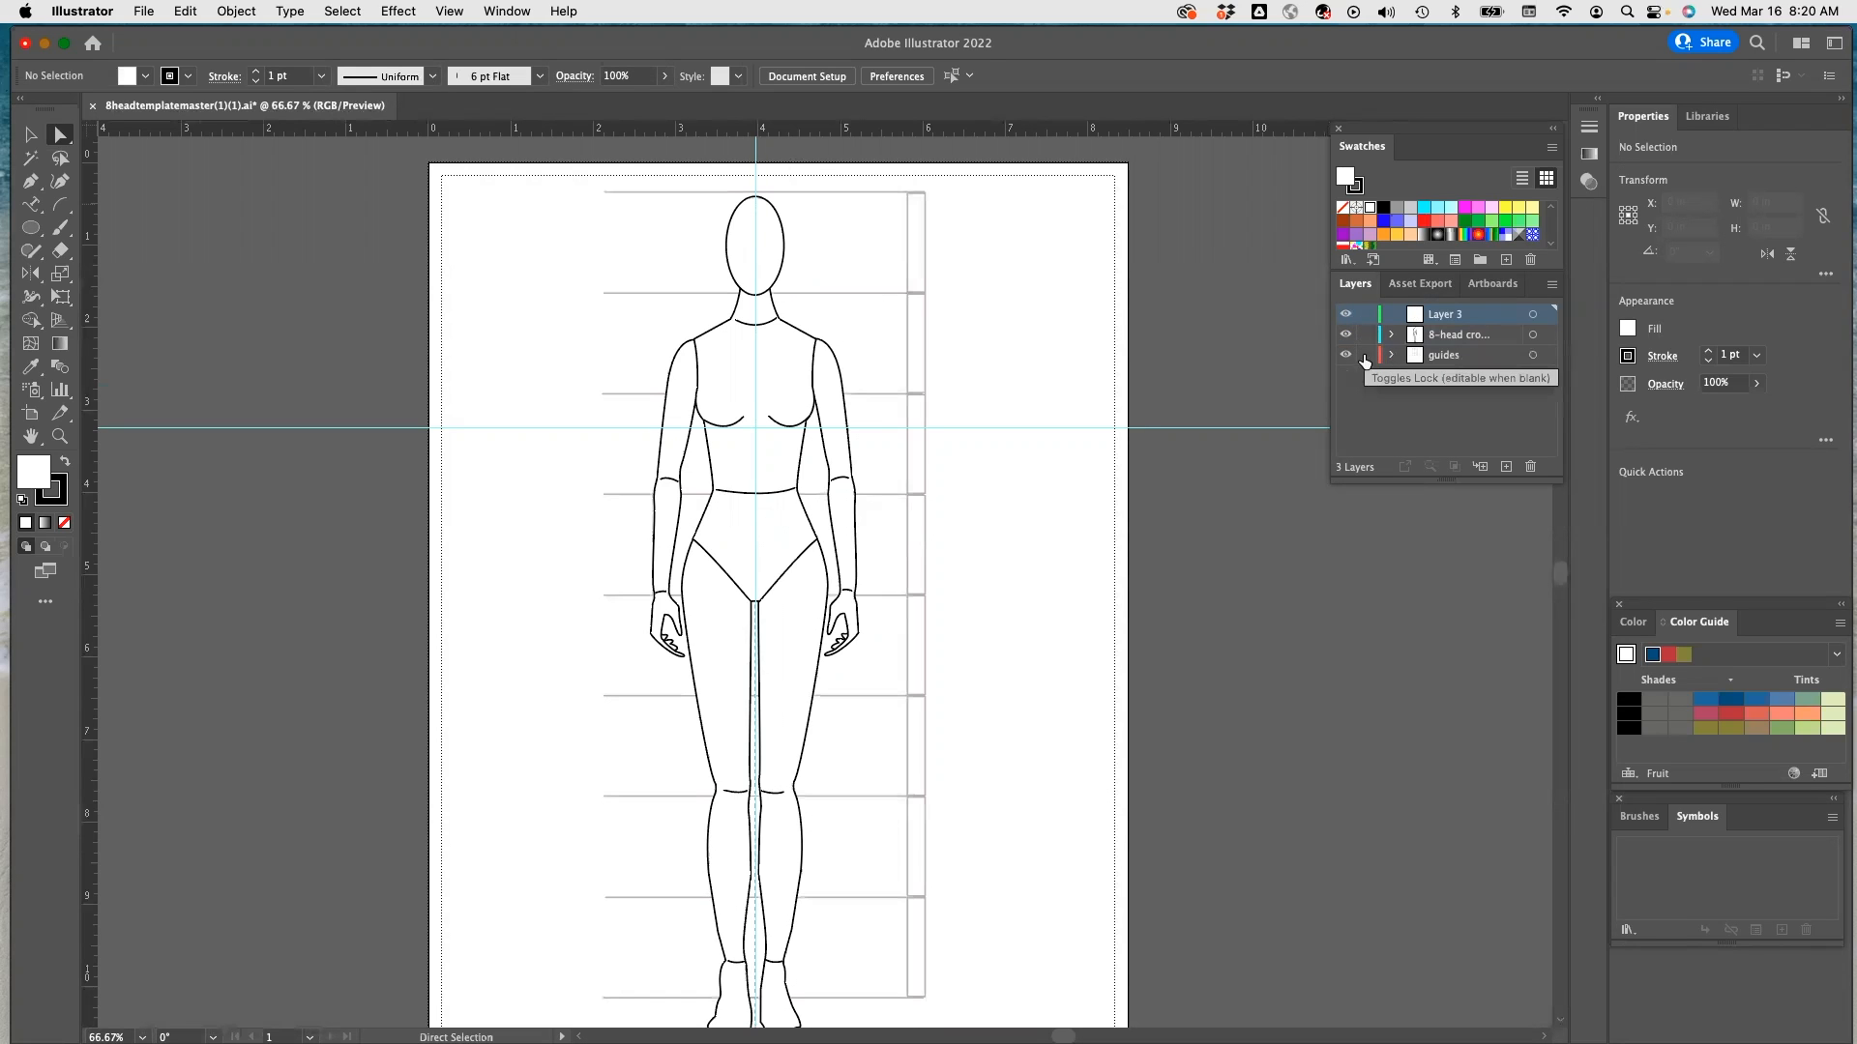
Lock the 8-head figure and guides layers and make Layer 3 the active drawing layer
click(1457, 335)
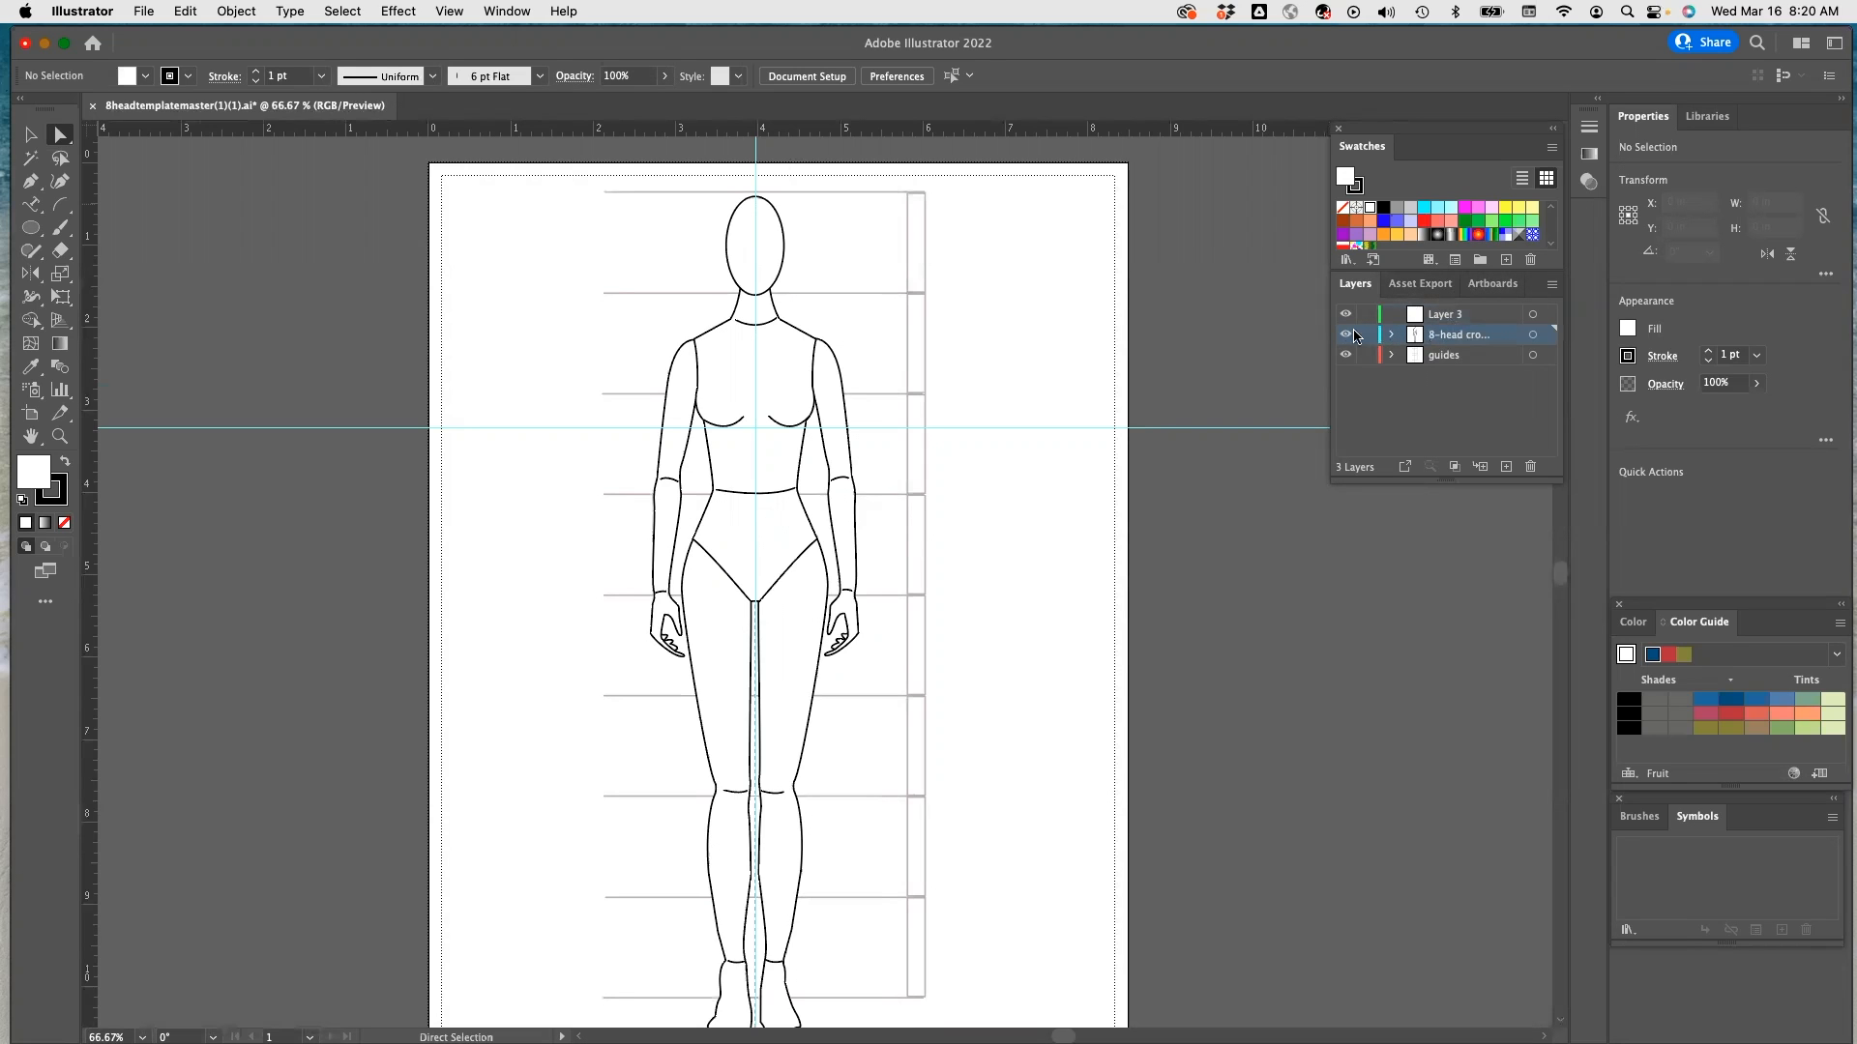
click(1367, 355)
click(1471, 316)
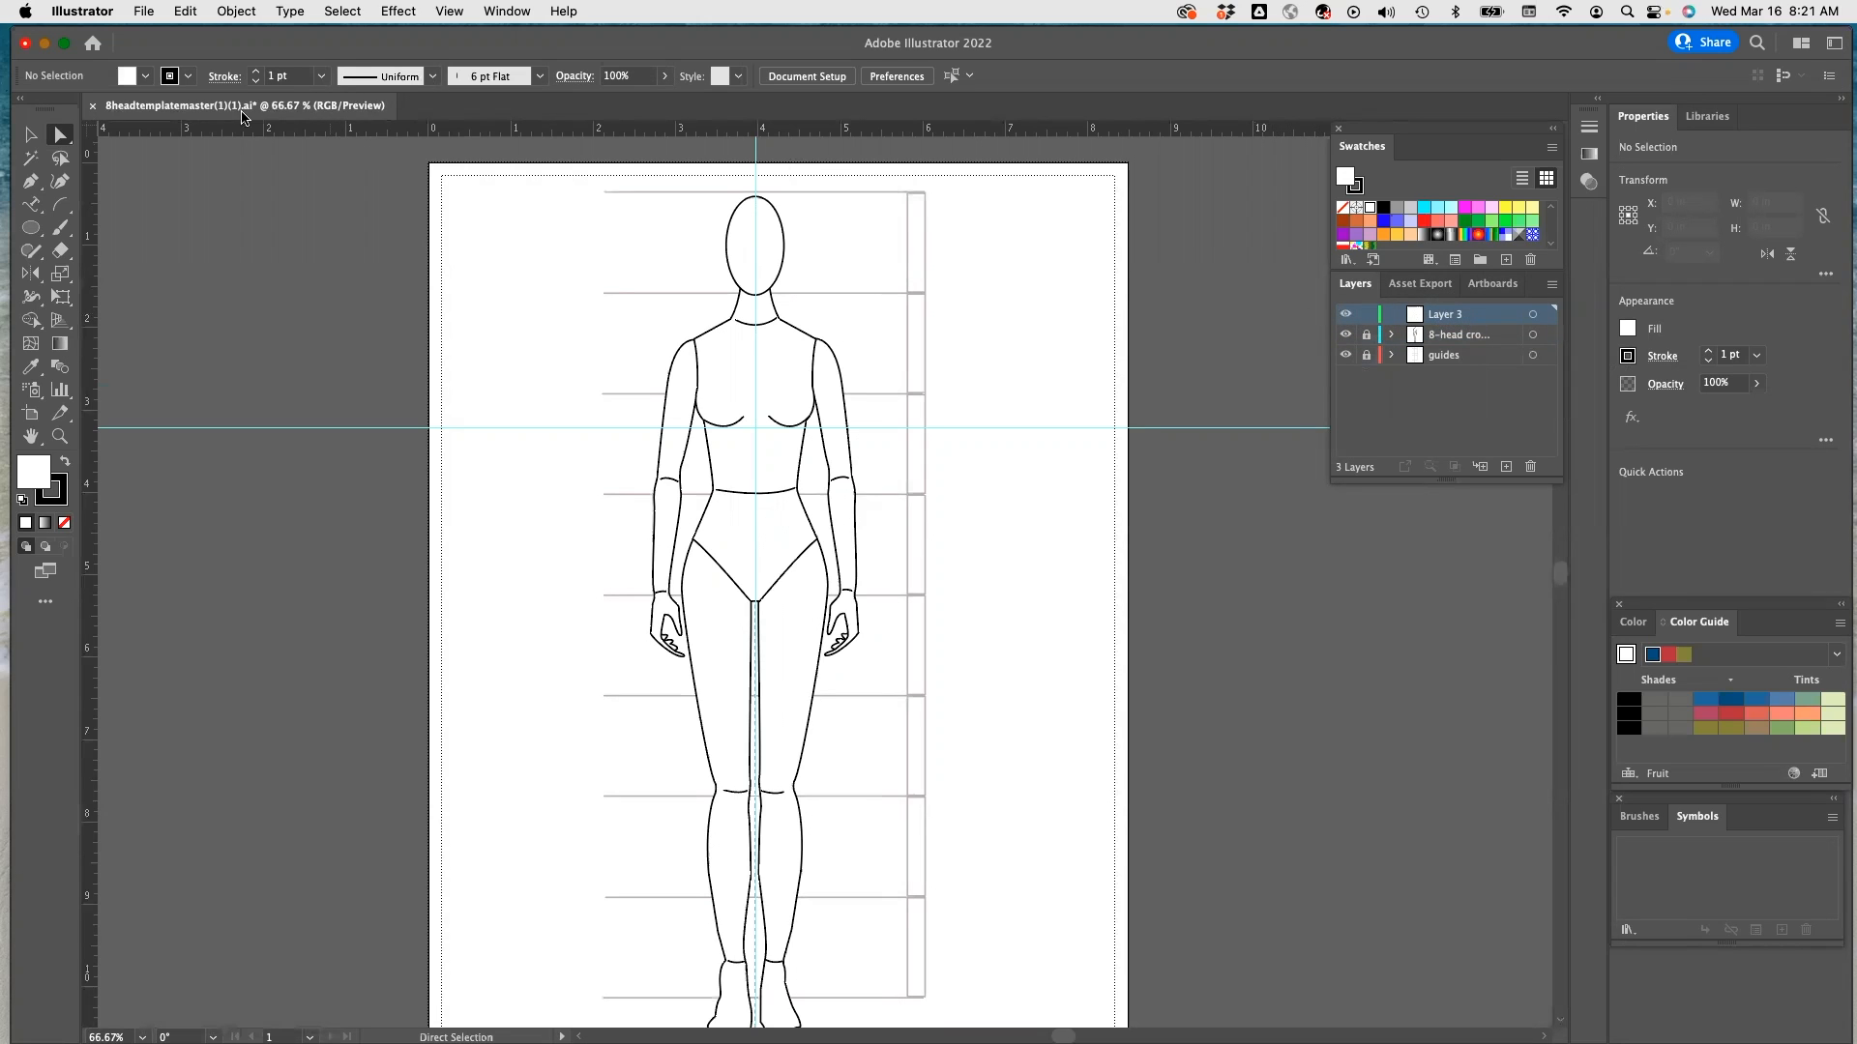
Set the drawing attributes to a 2 pt red stroke with no fill
click(321, 76)
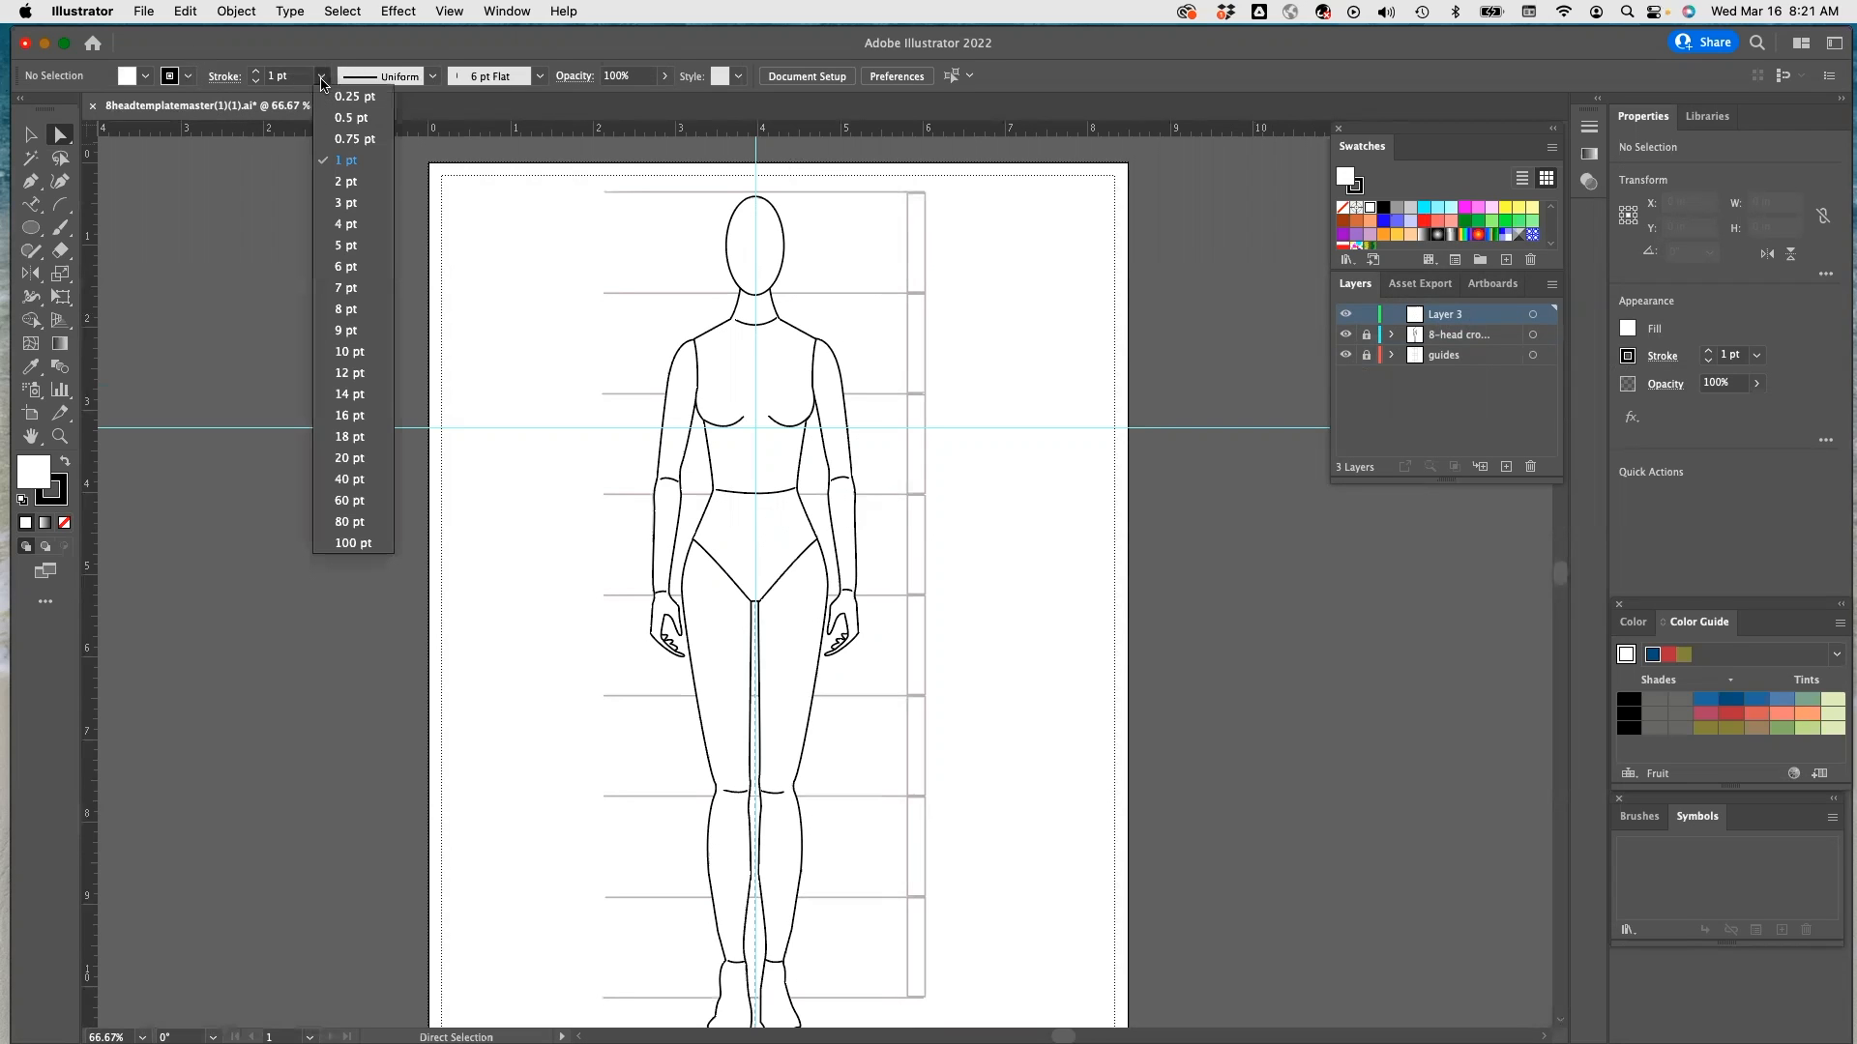
click(344, 183)
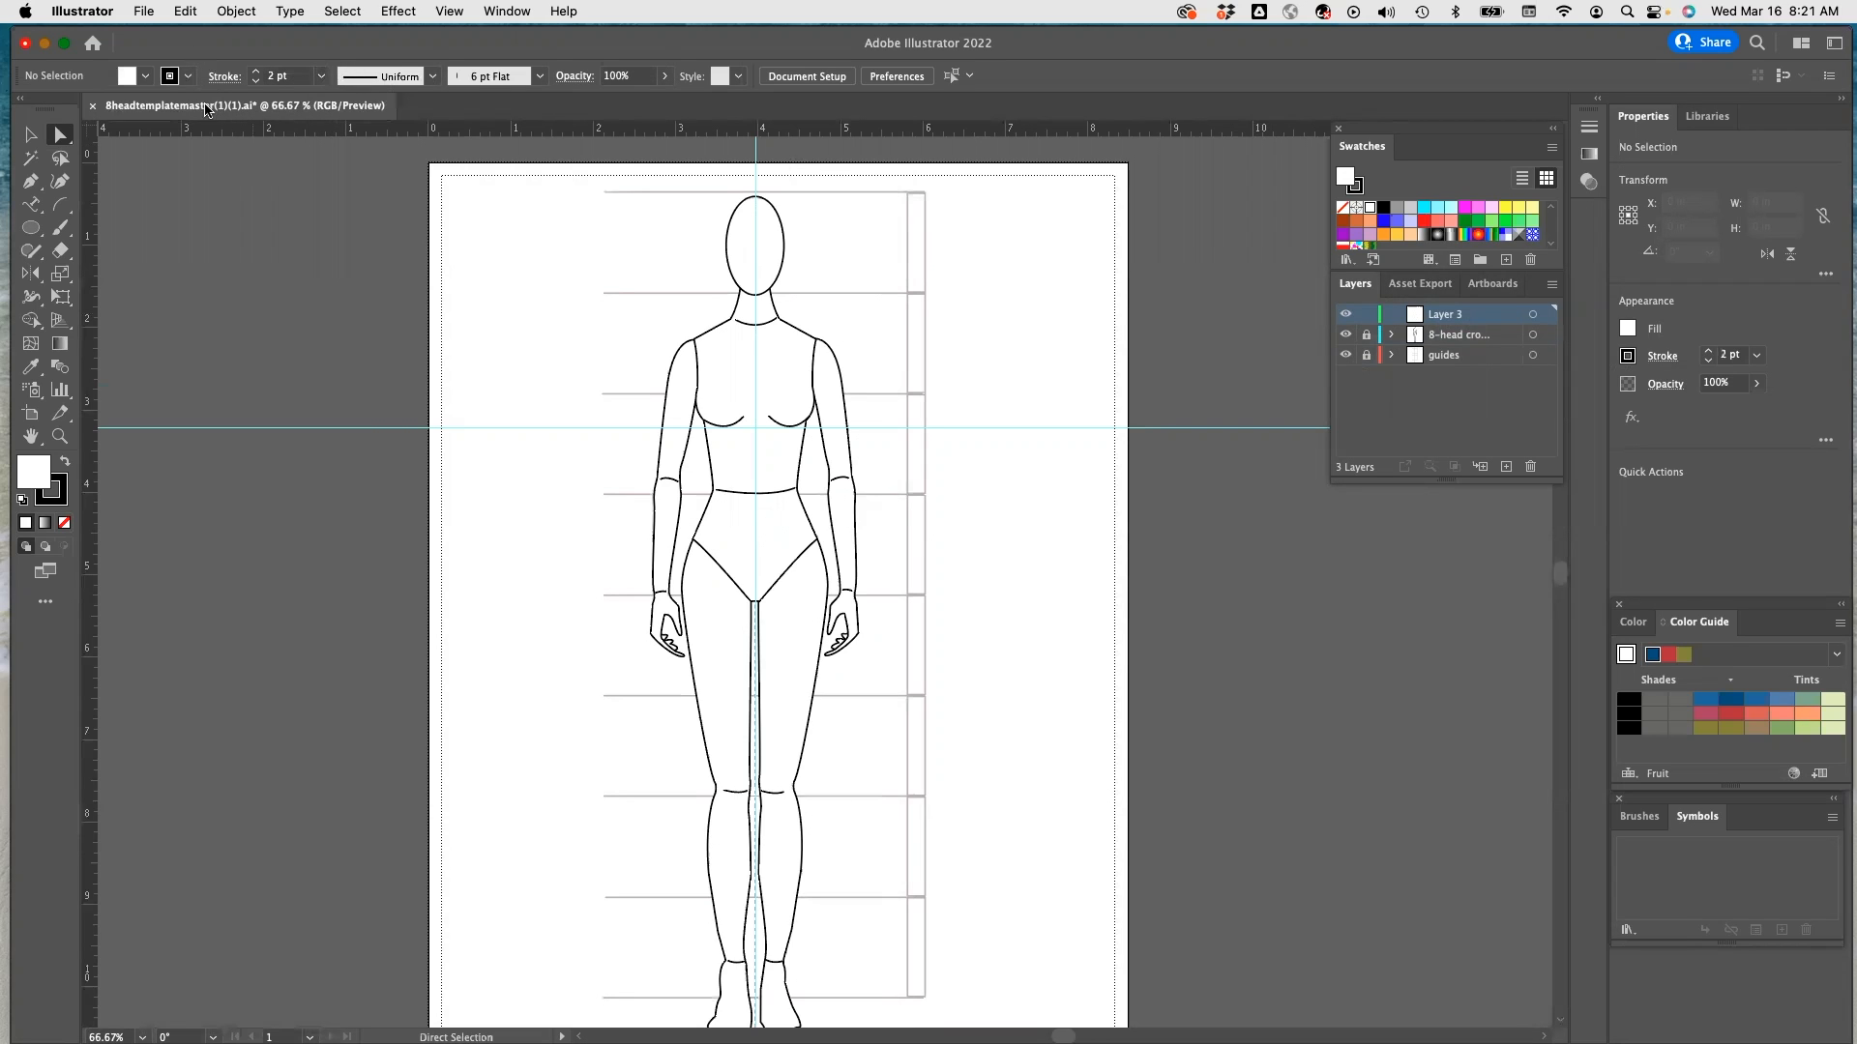
click(145, 77)
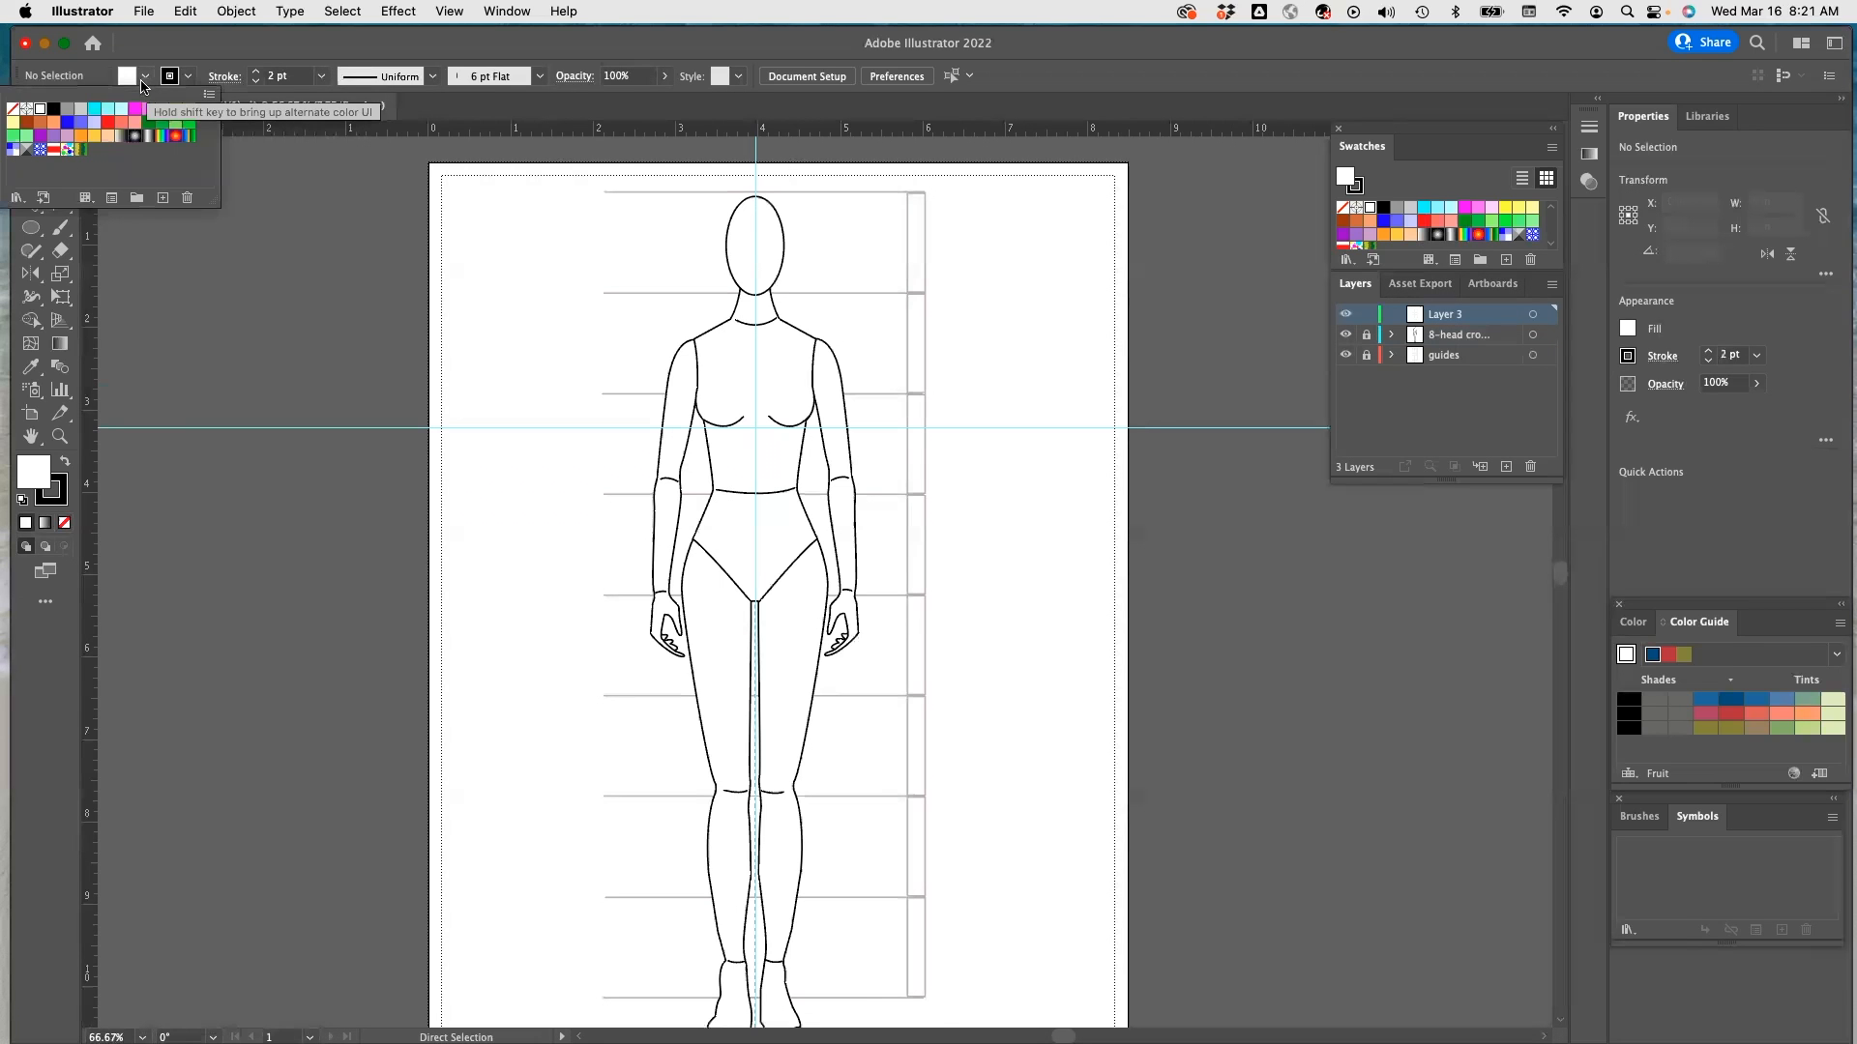
click(12, 109)
click(188, 77)
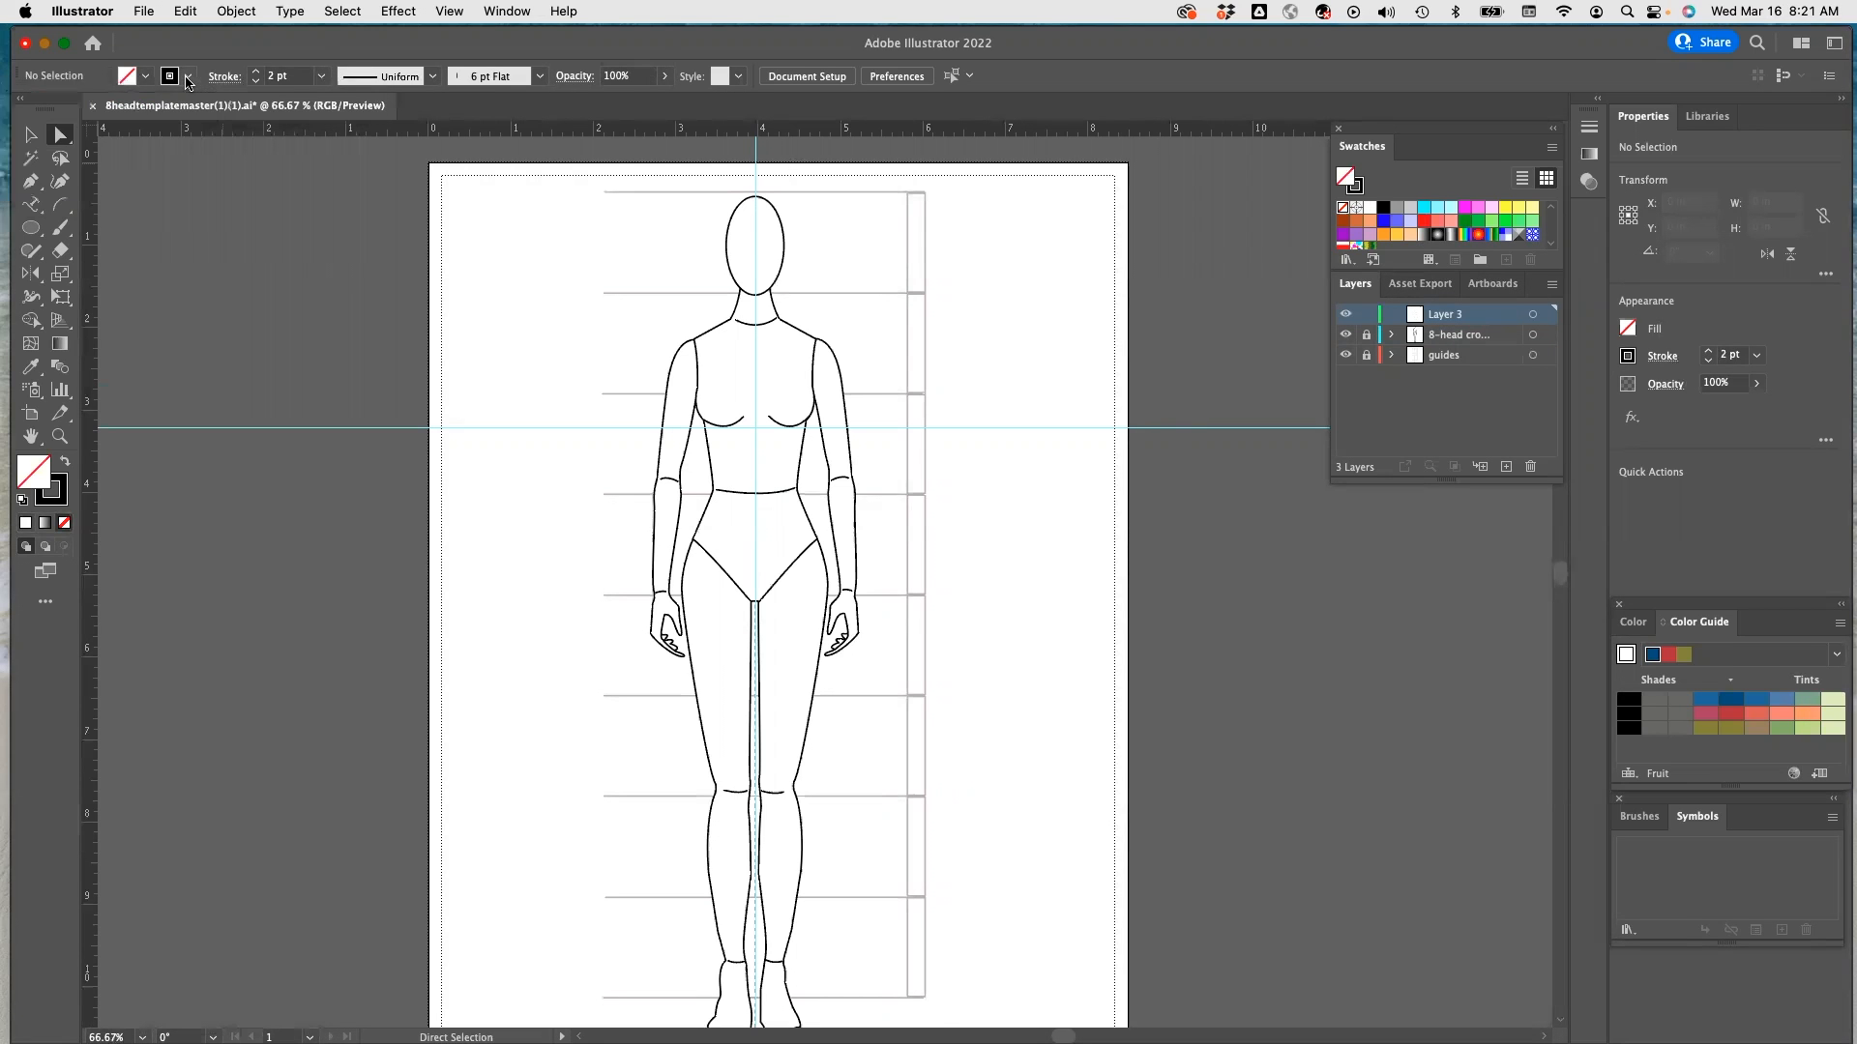
click(187, 78)
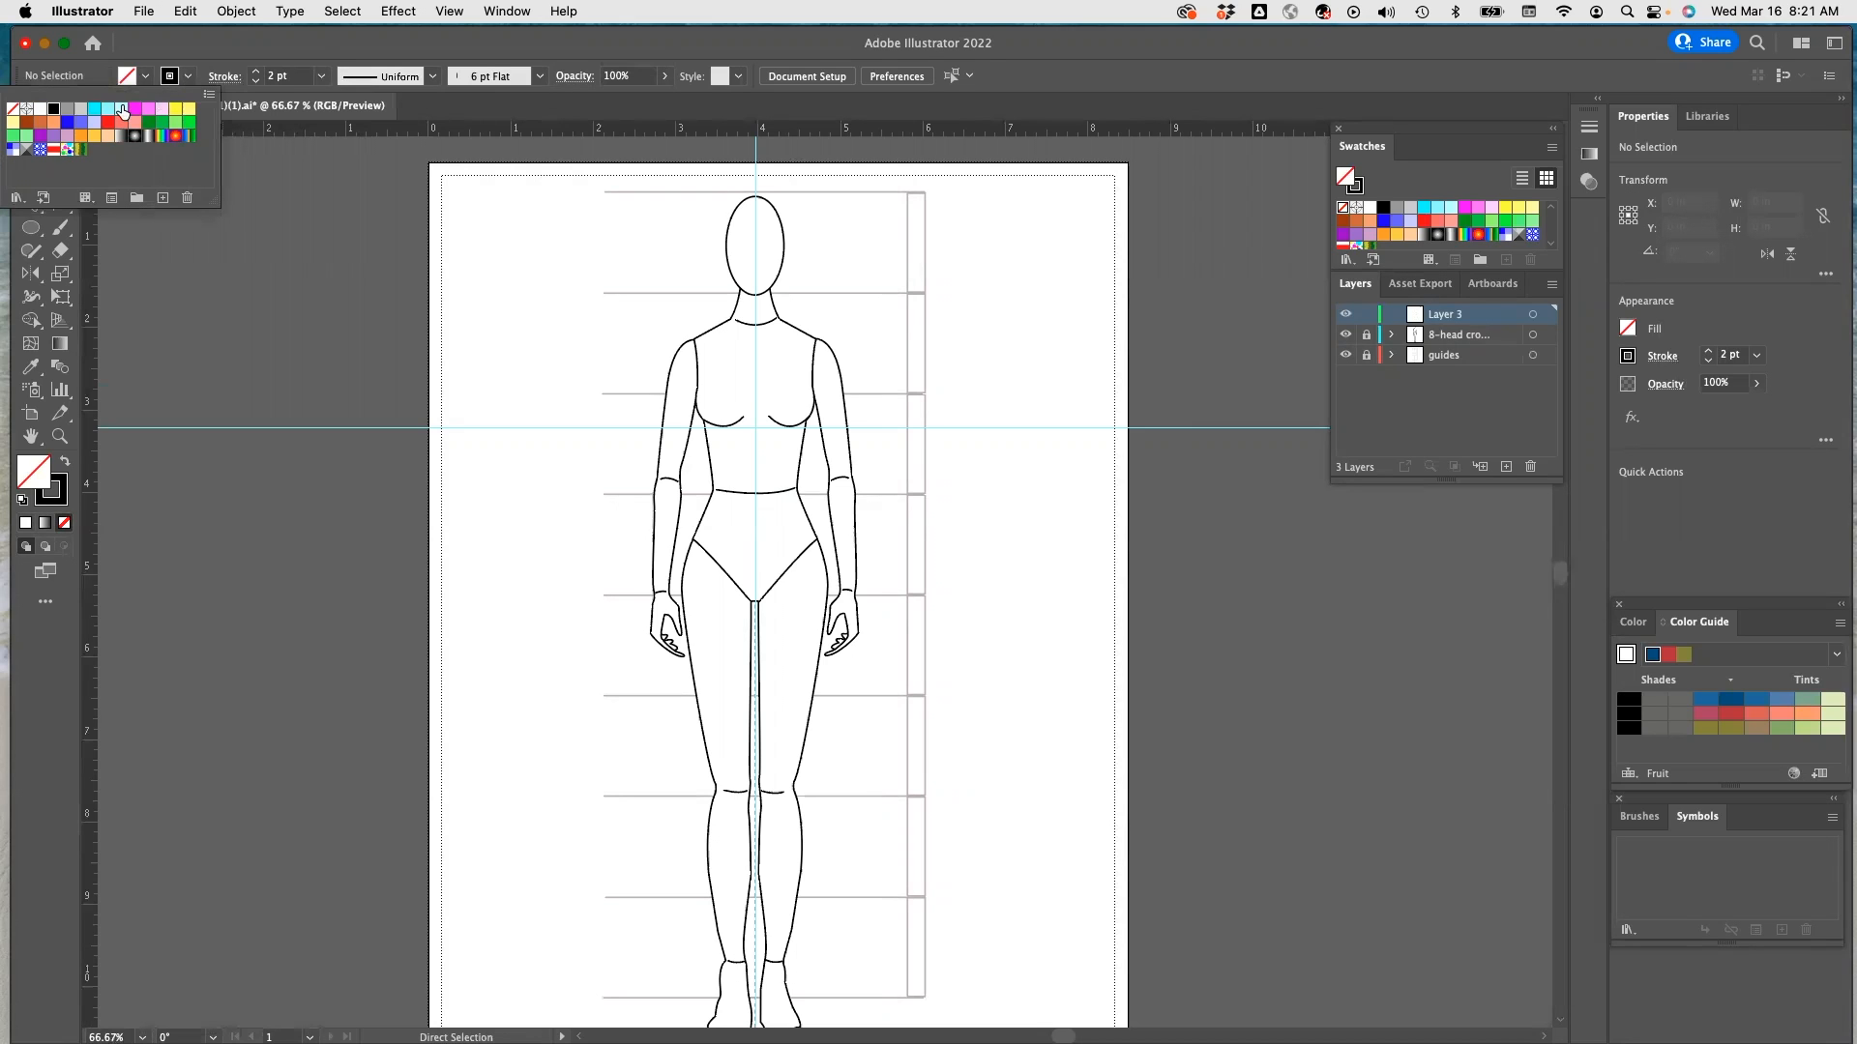
click(109, 124)
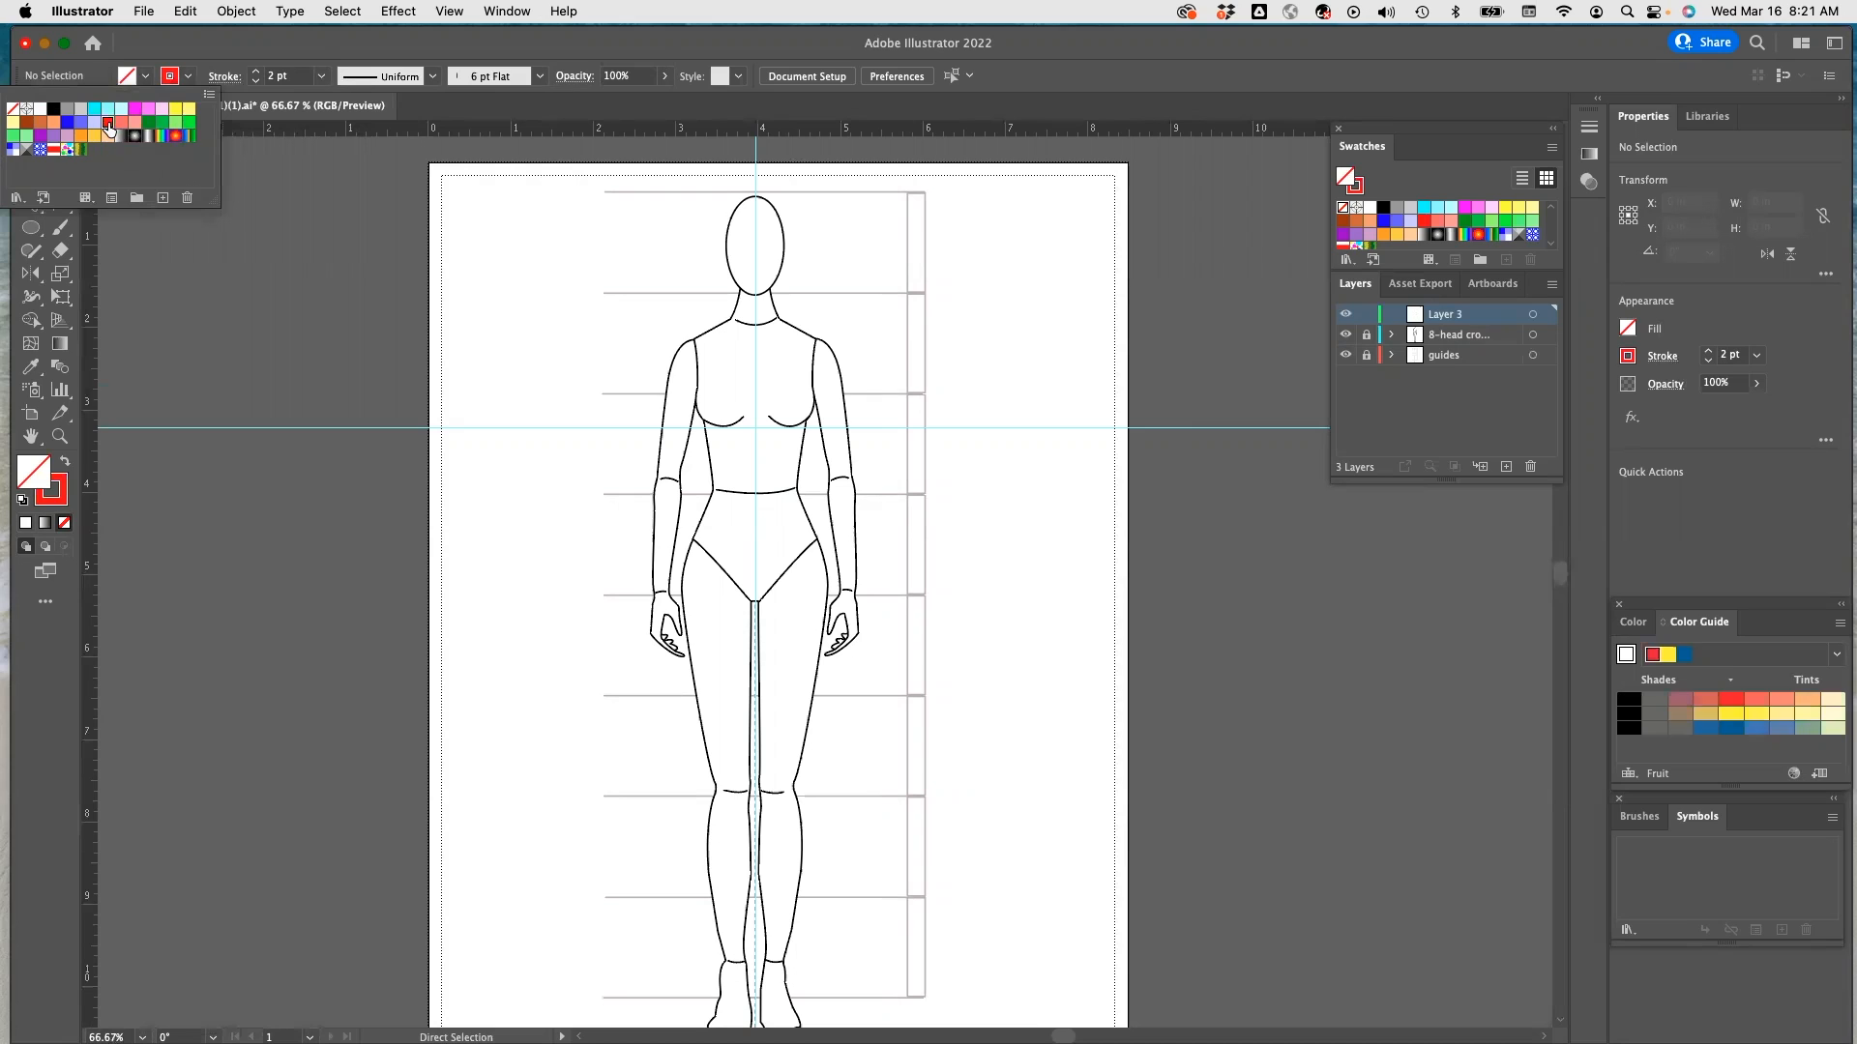
click(169, 280)
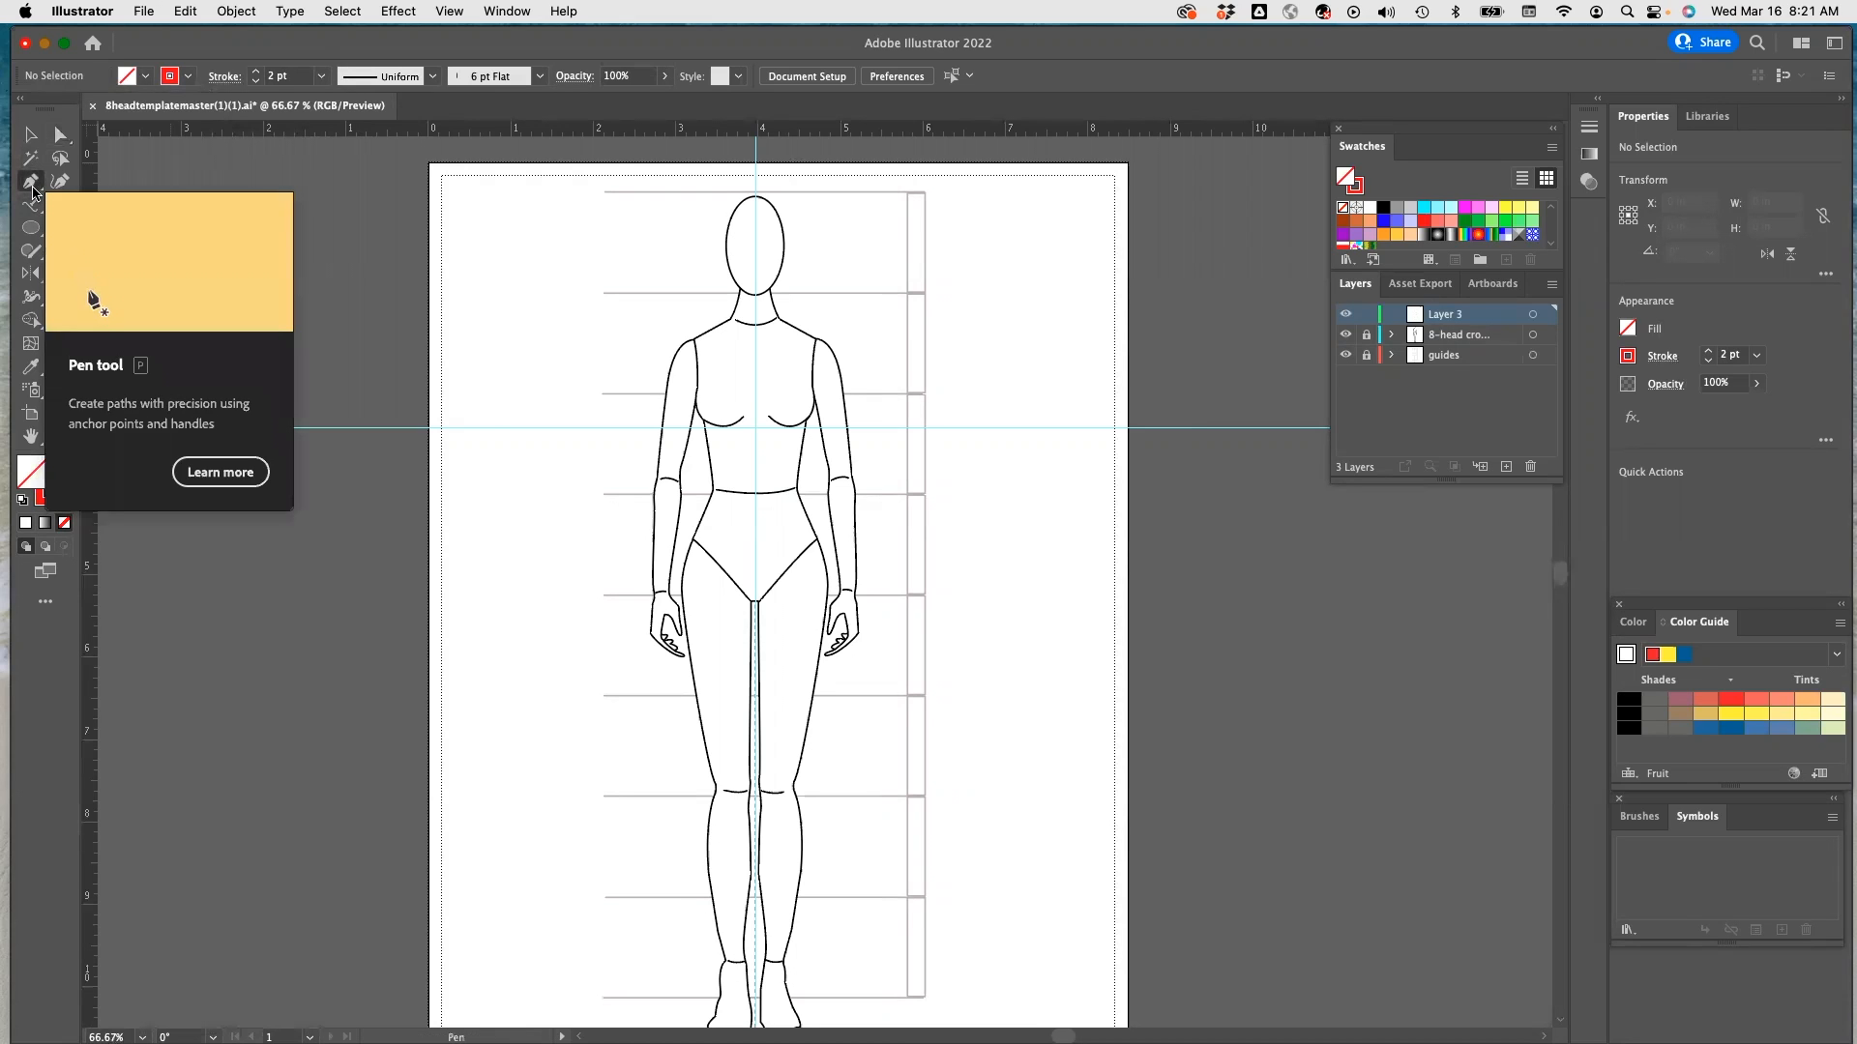
With the Pen tool, draw half a V-neckline from the centre guide at about 2.6 in, a straight shoulder line and a curved armhole
click(35, 189)
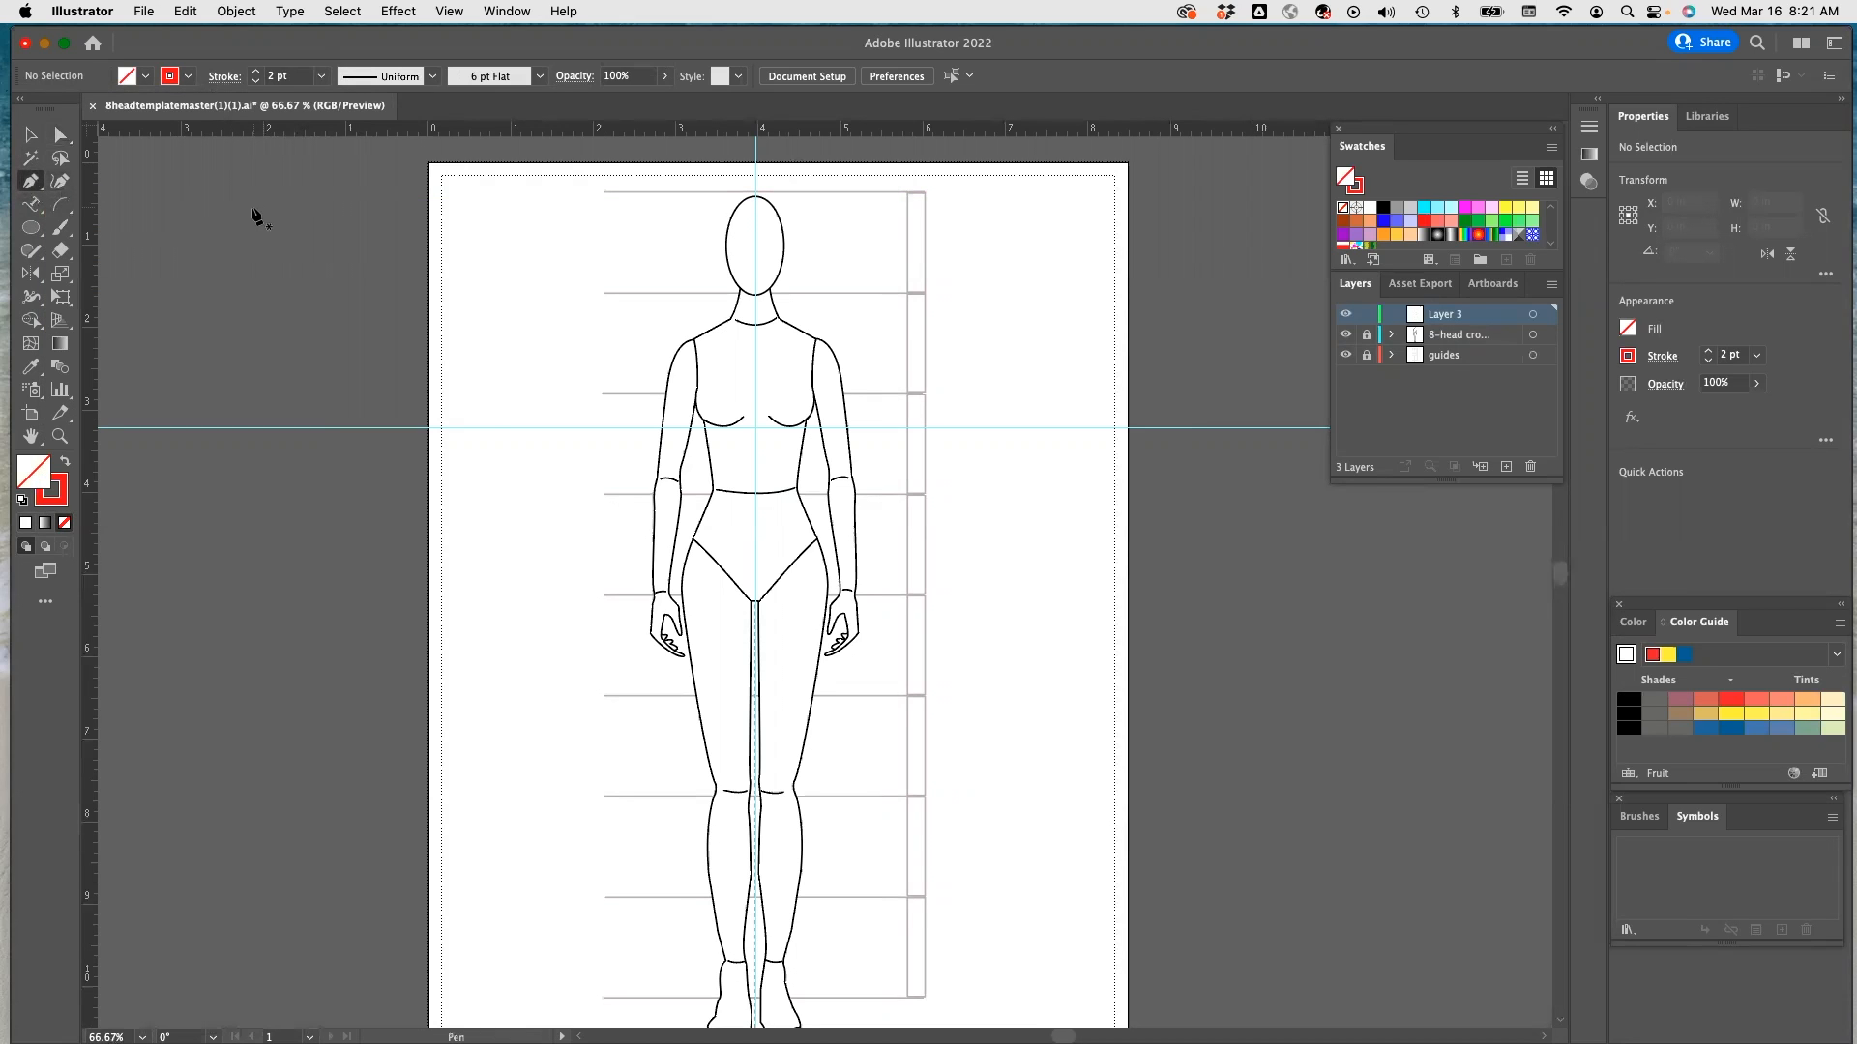
drag(37, 188, 113, 181)
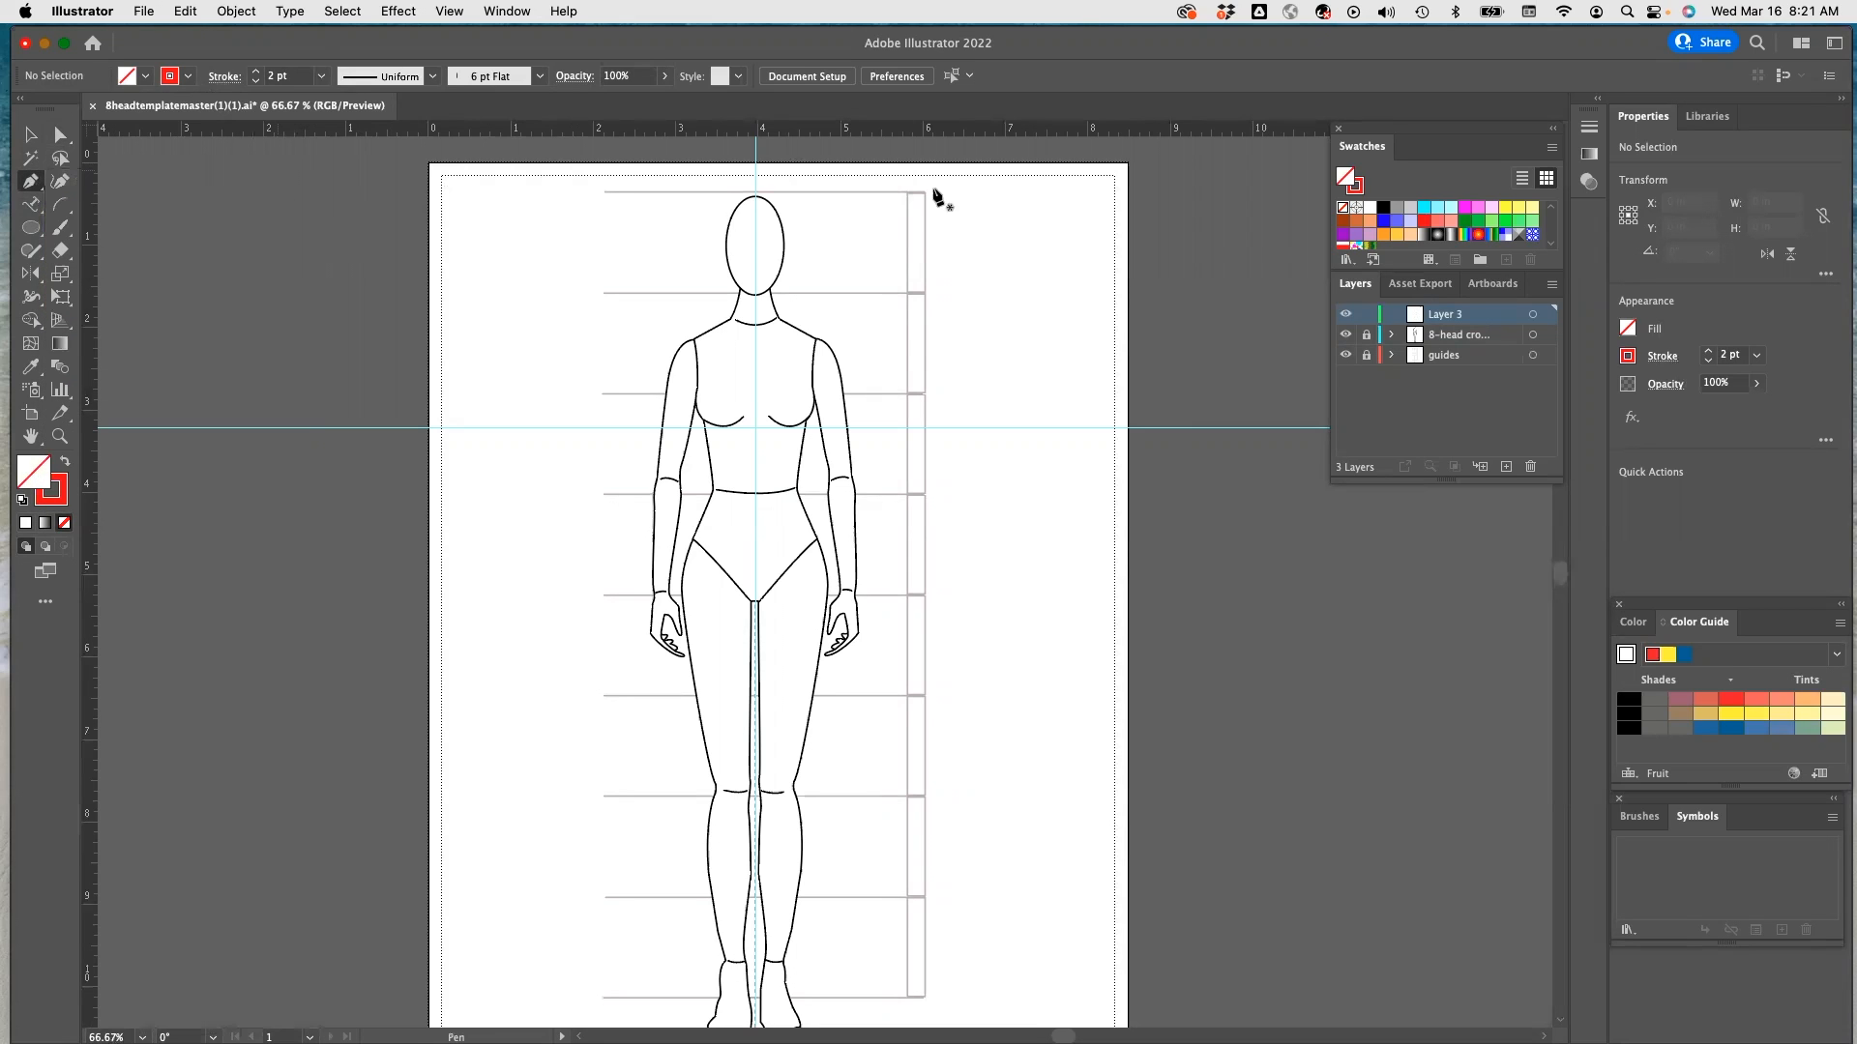
click(755, 376)
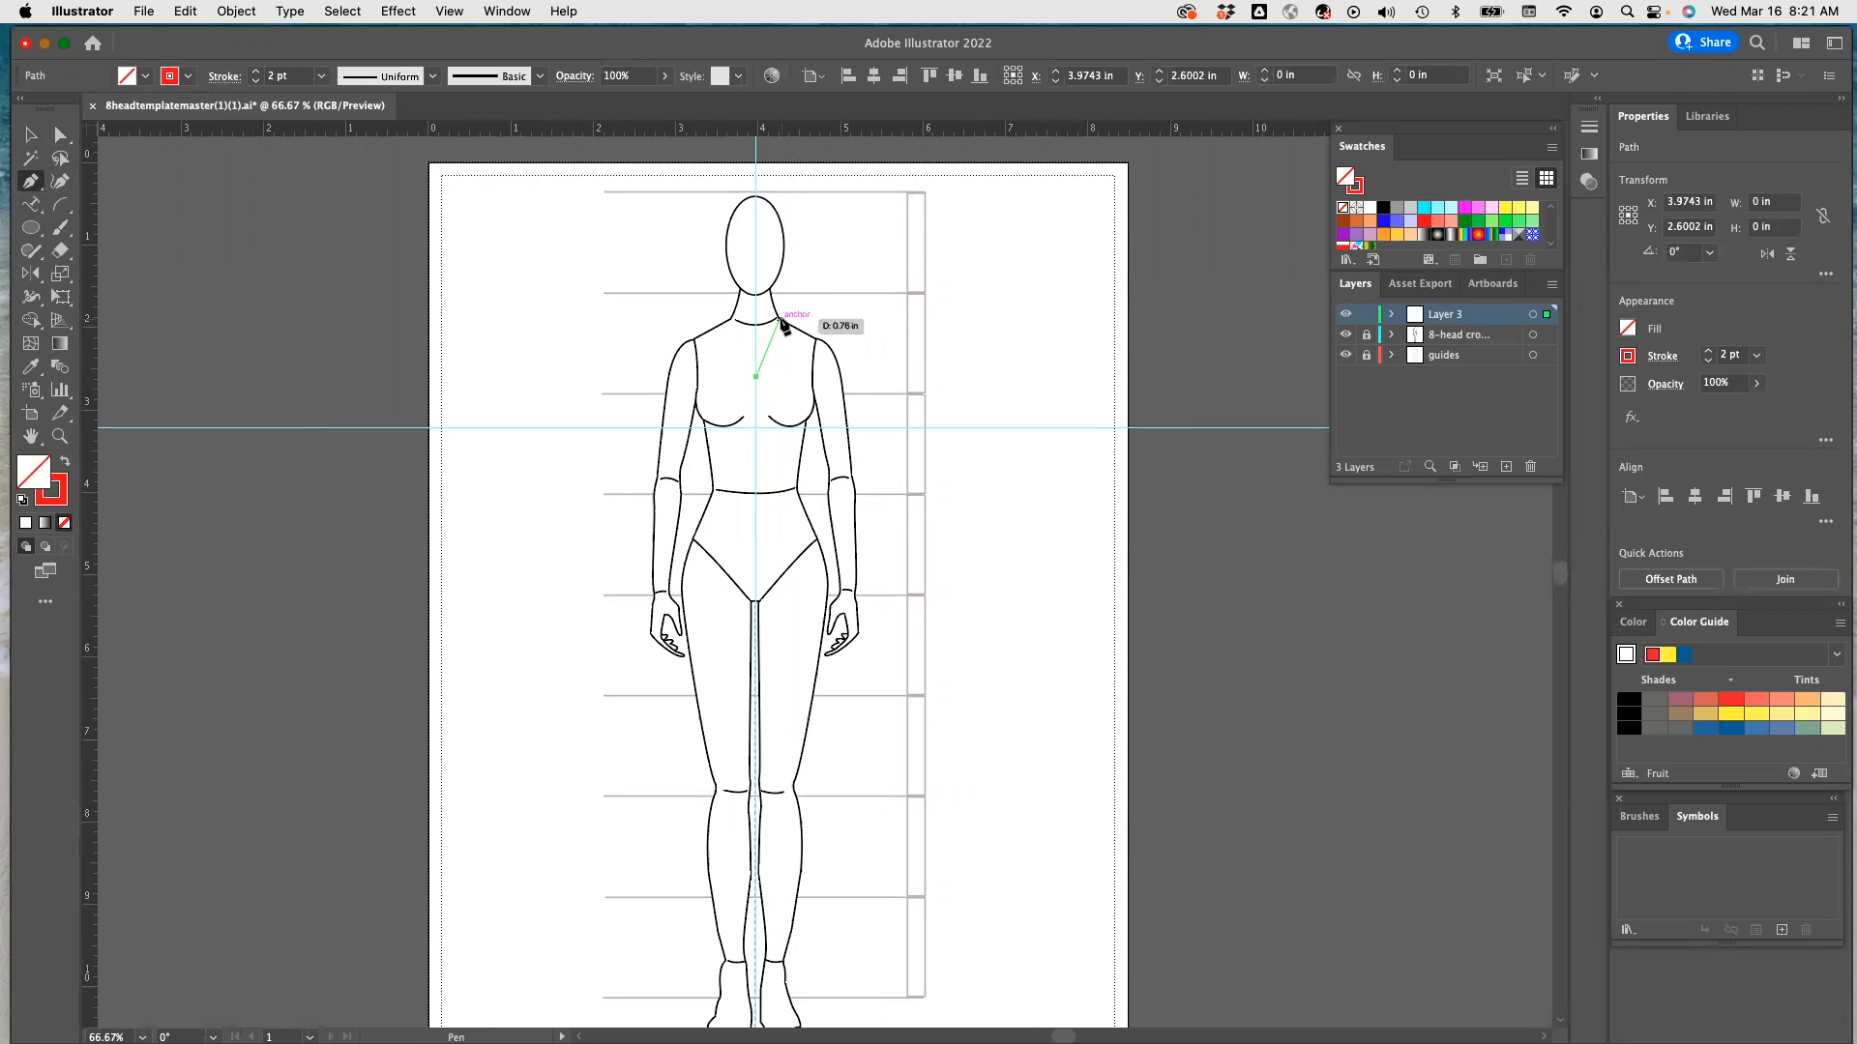
click(779, 319)
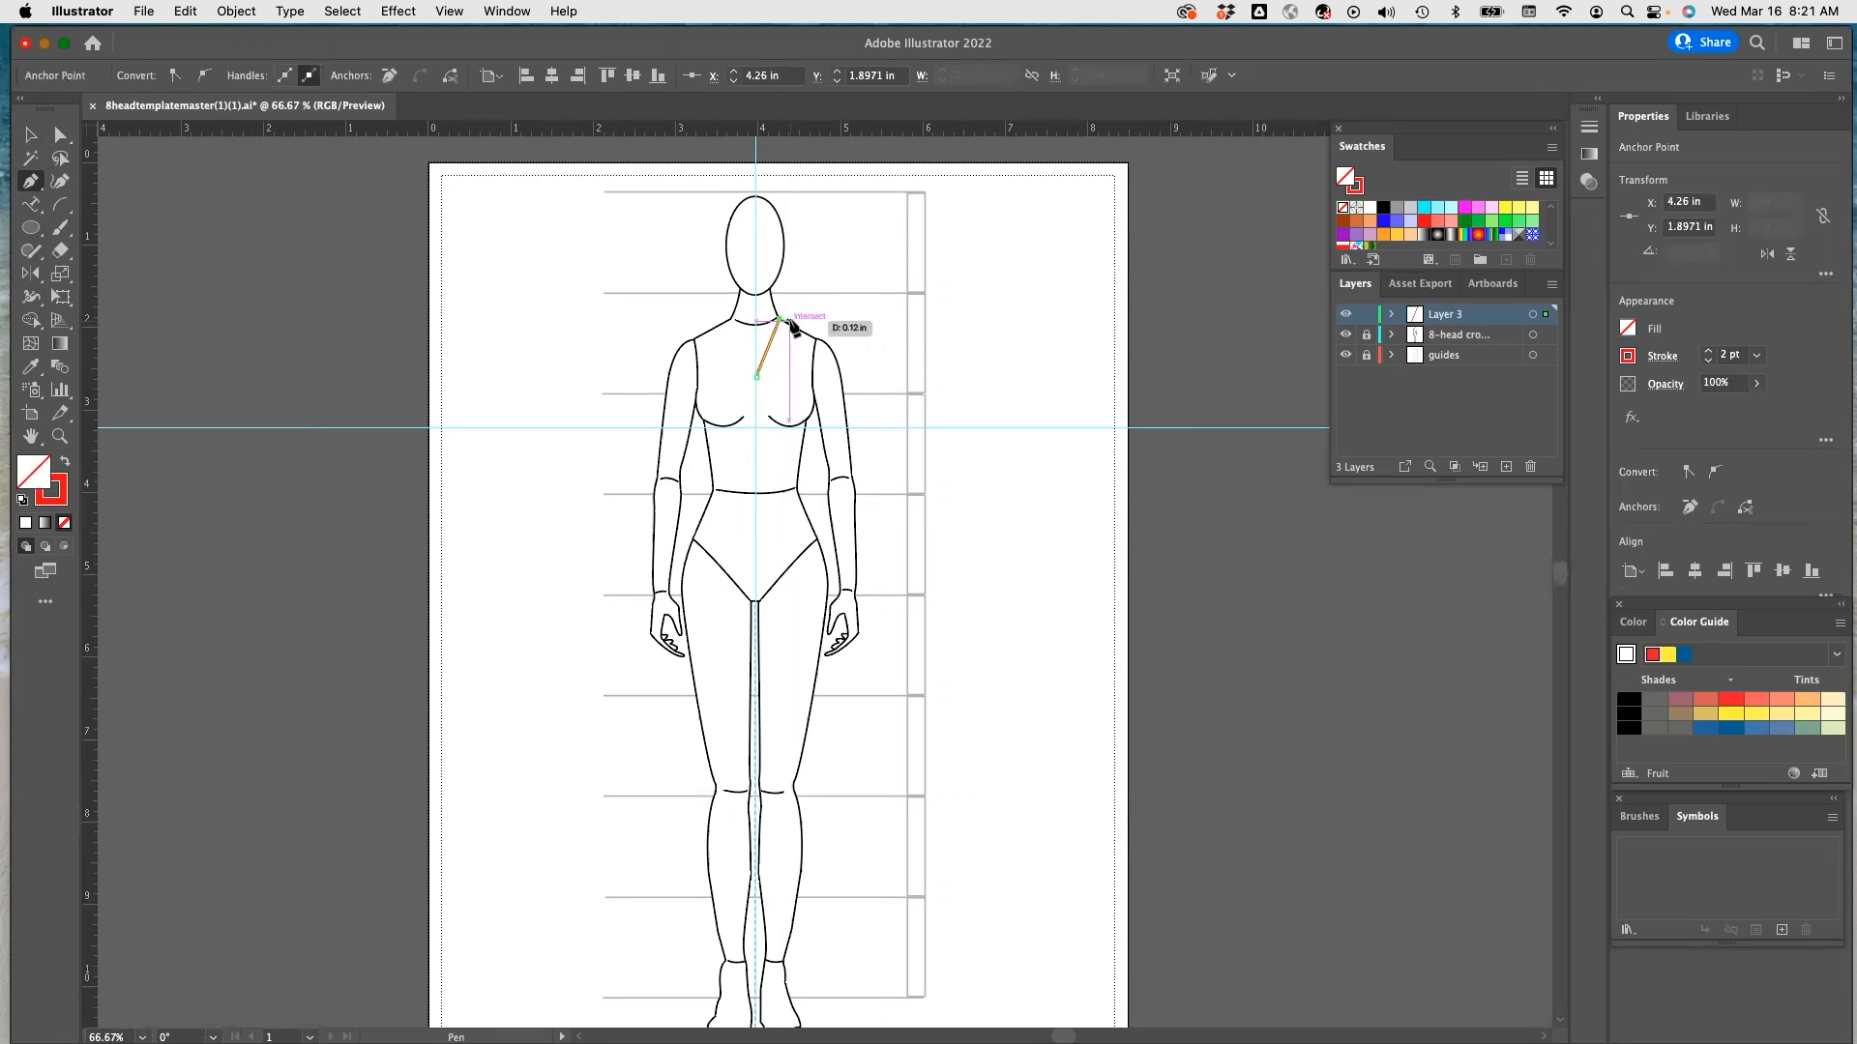
click(817, 334)
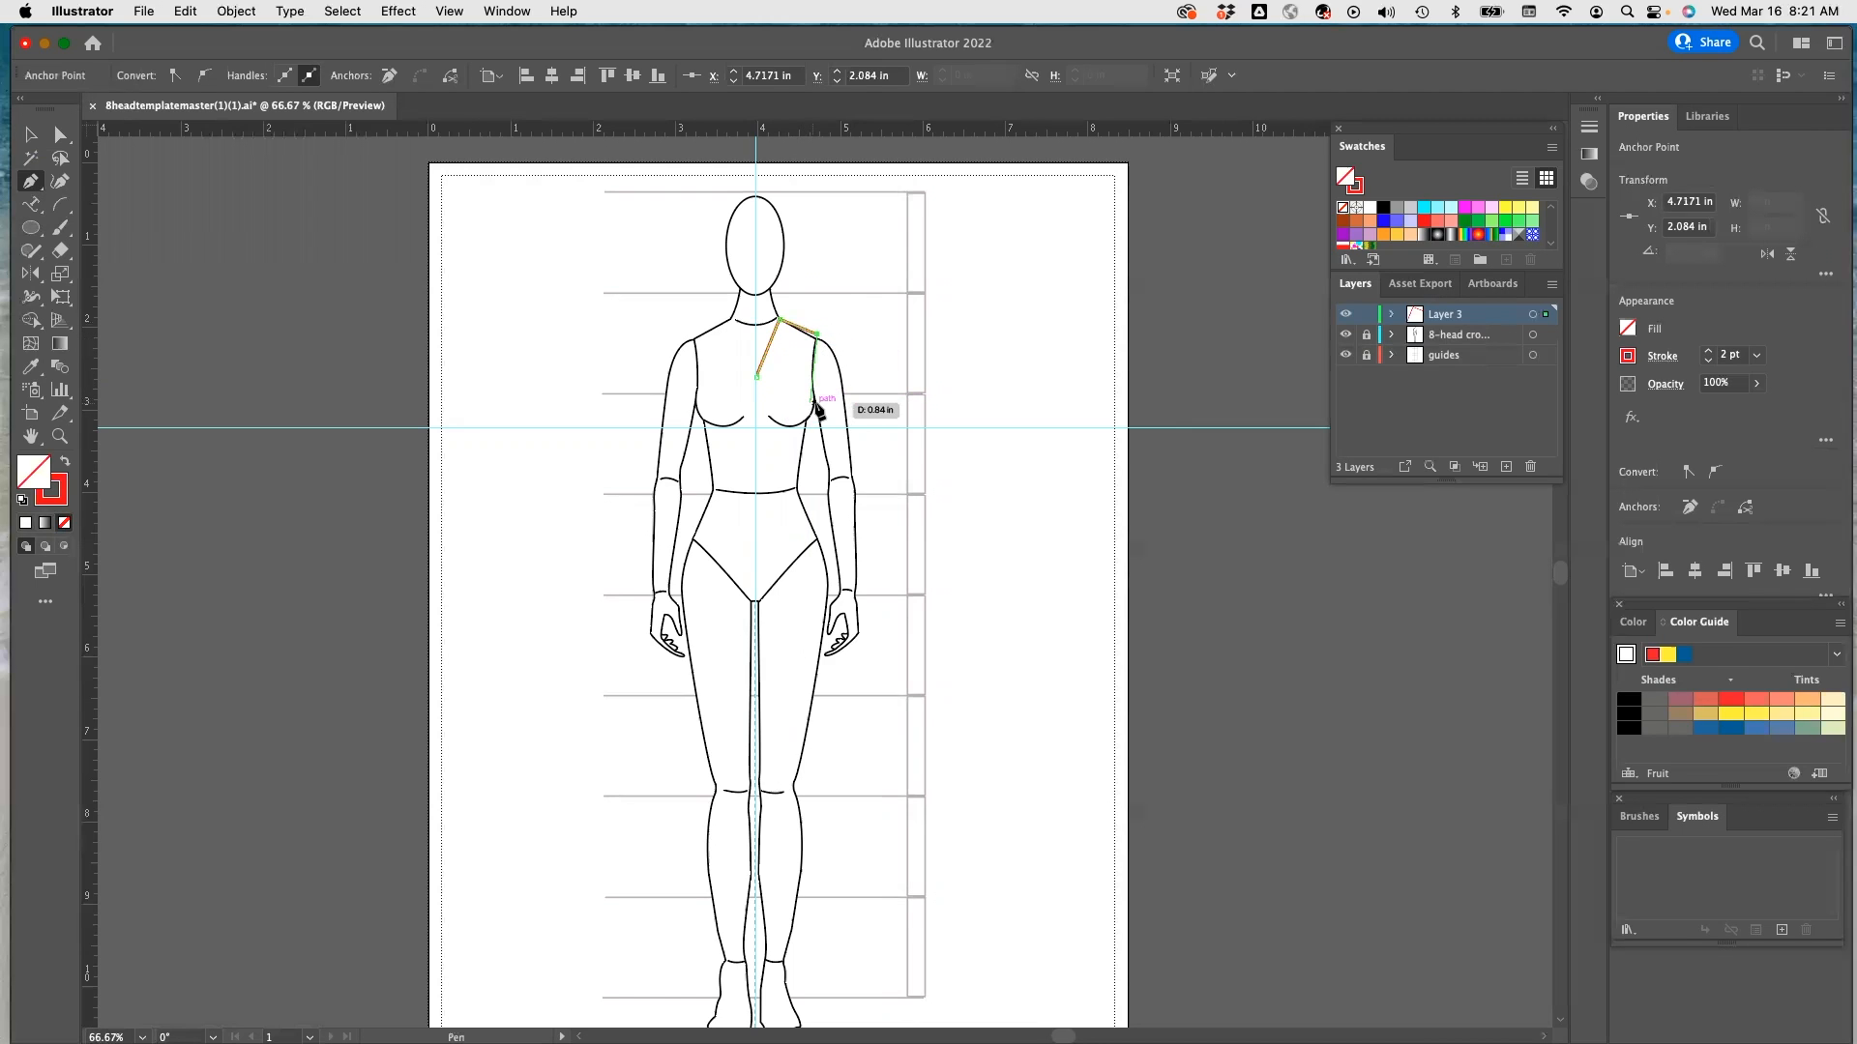
drag(815, 402, 832, 426)
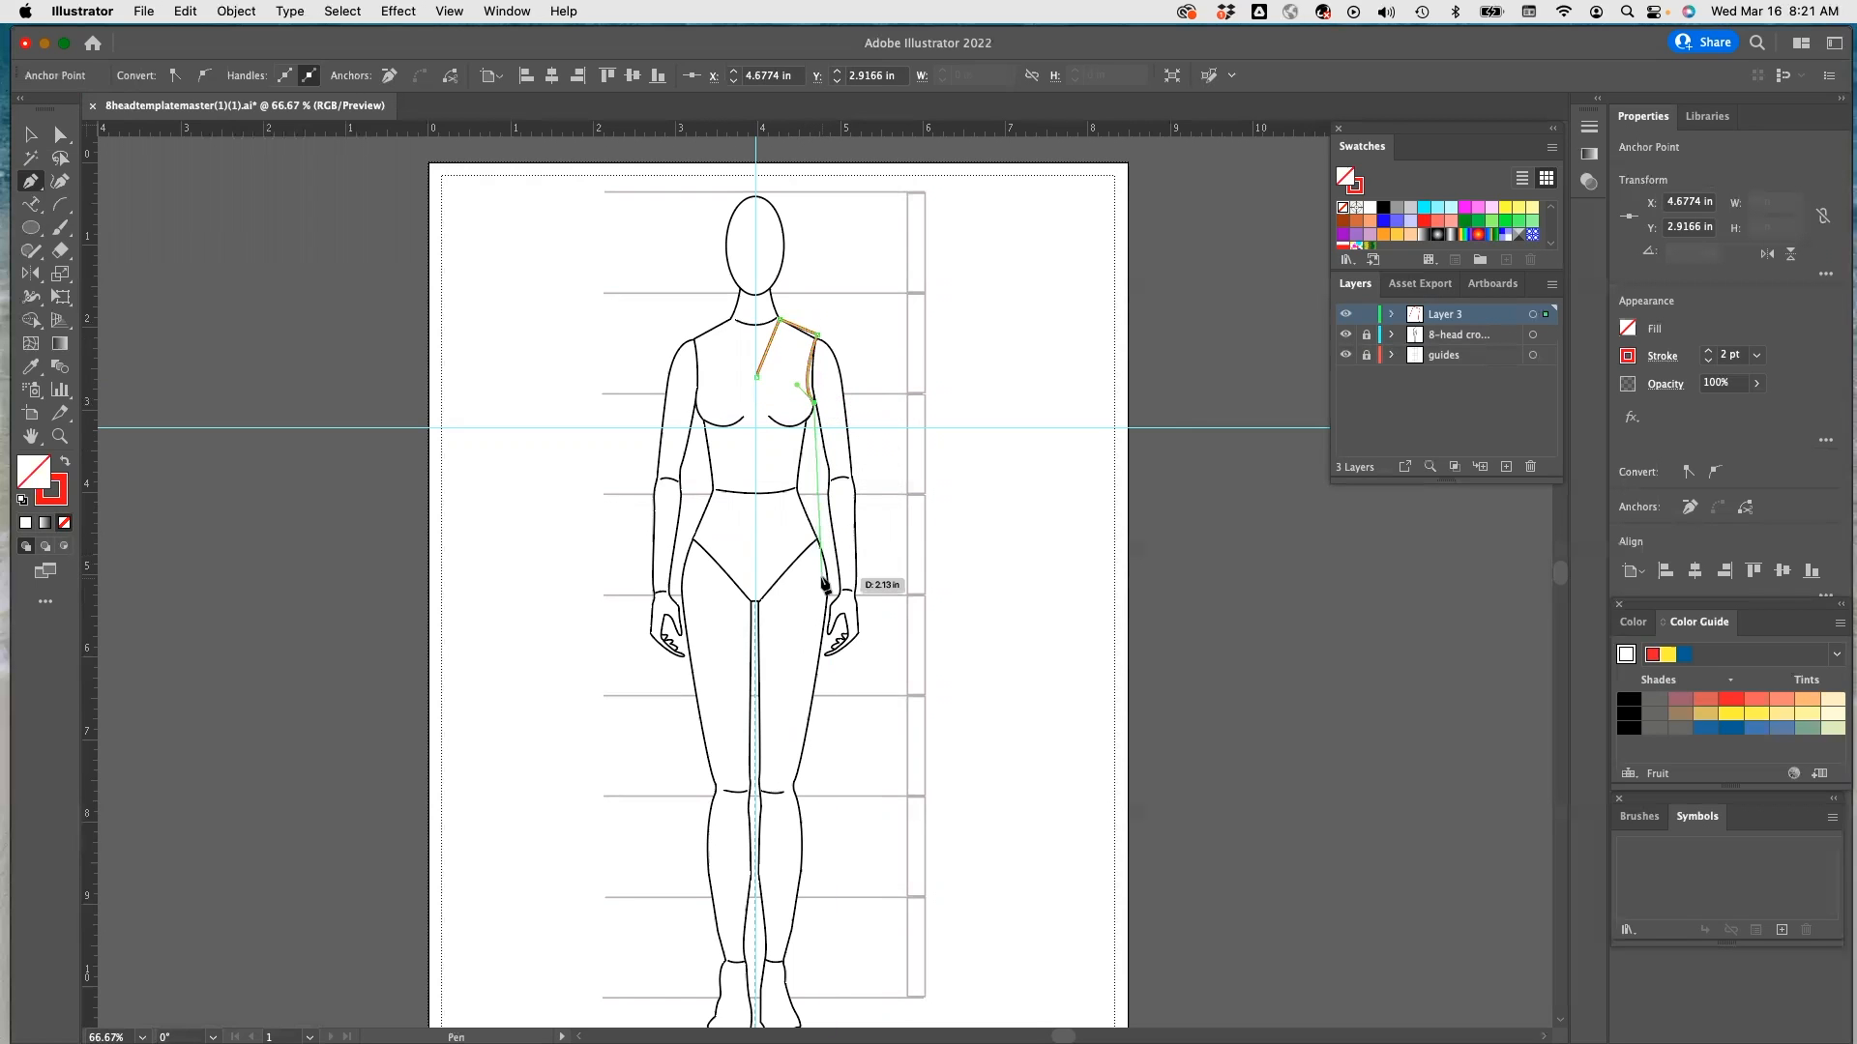
Continue the dress path through the waist and hip to a hem about 7 in down, ending it on the centre guide
click(803, 489)
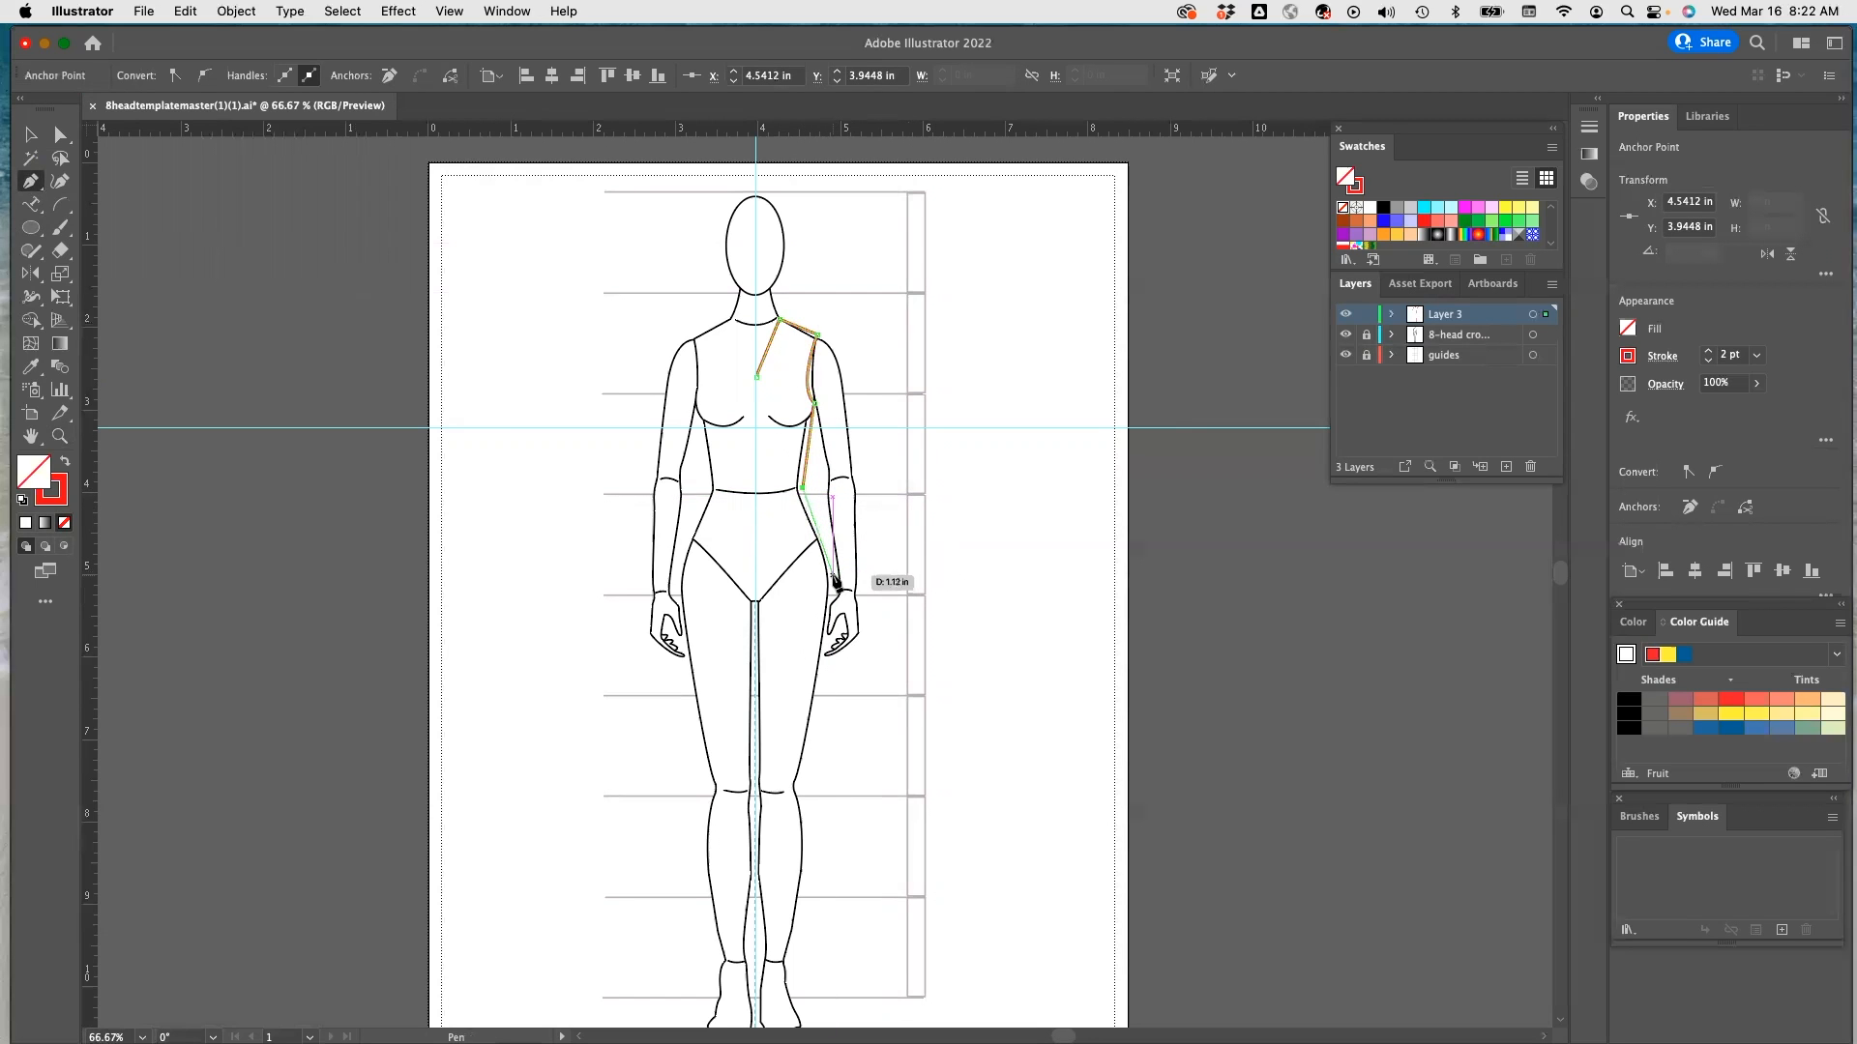
click(833, 577)
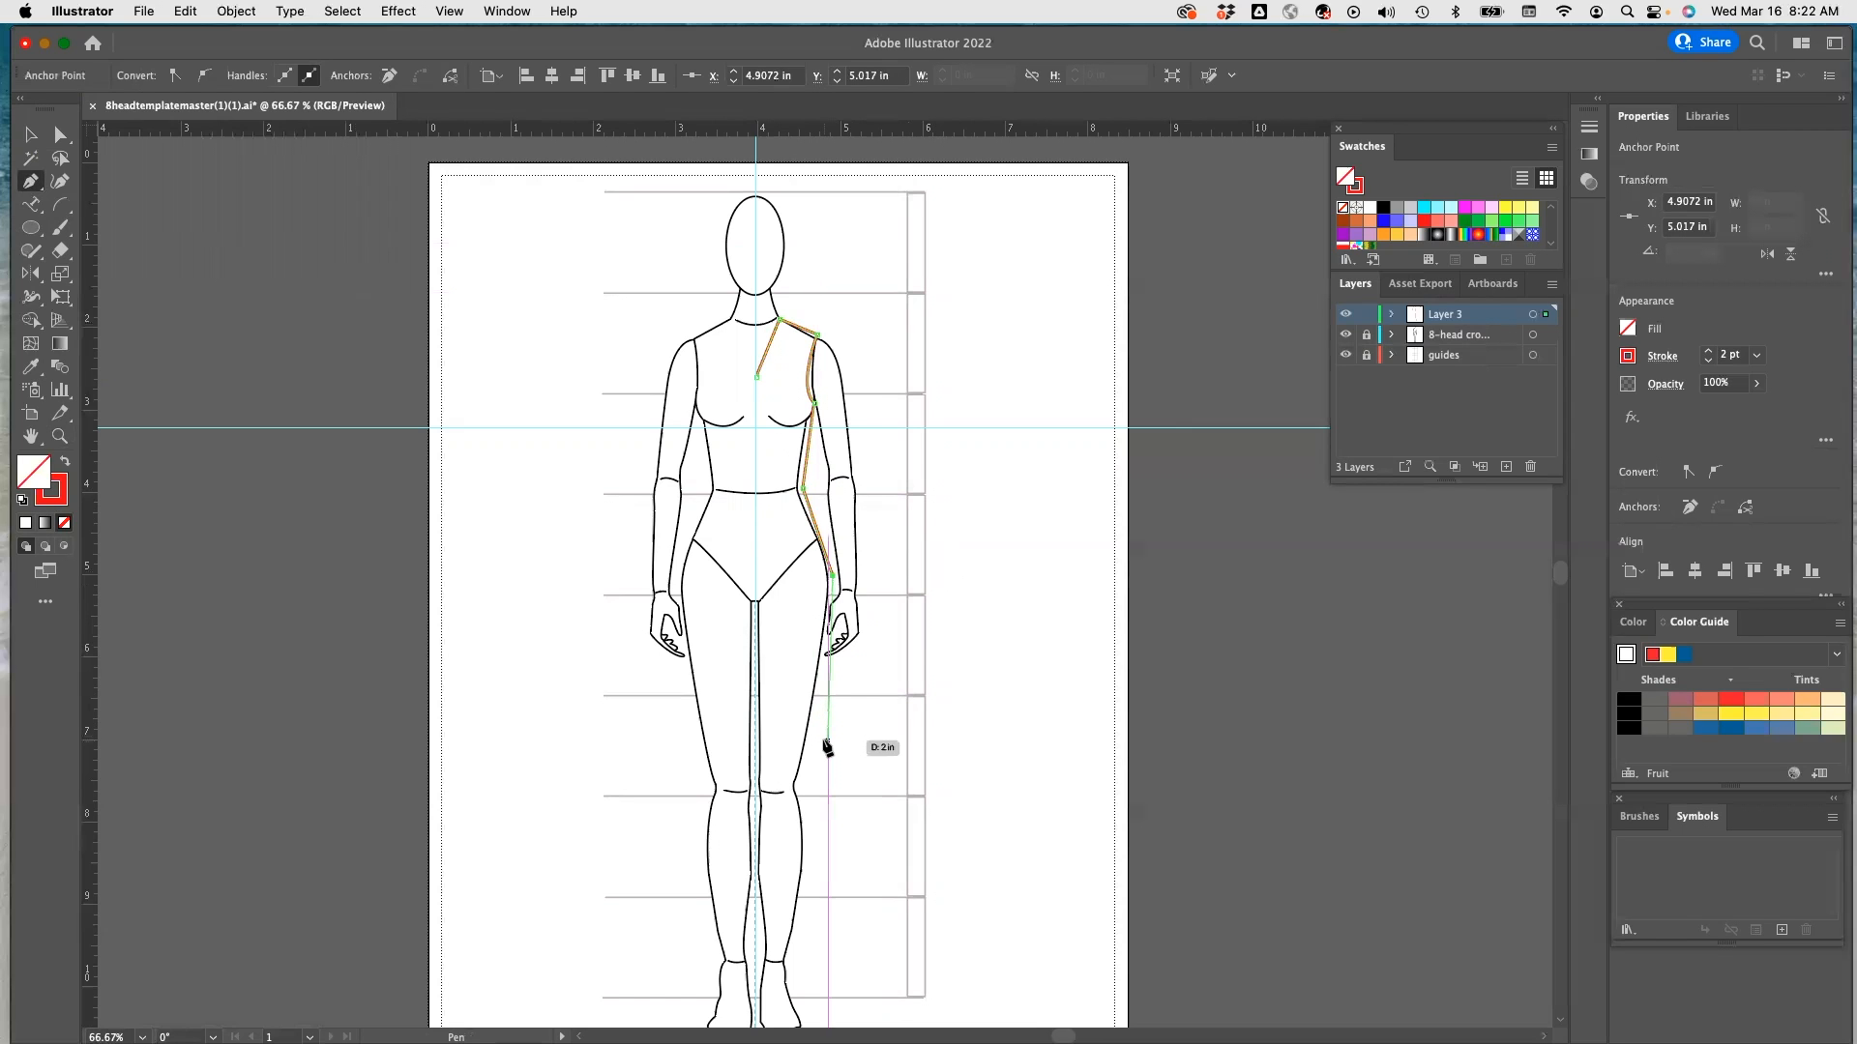
click(822, 741)
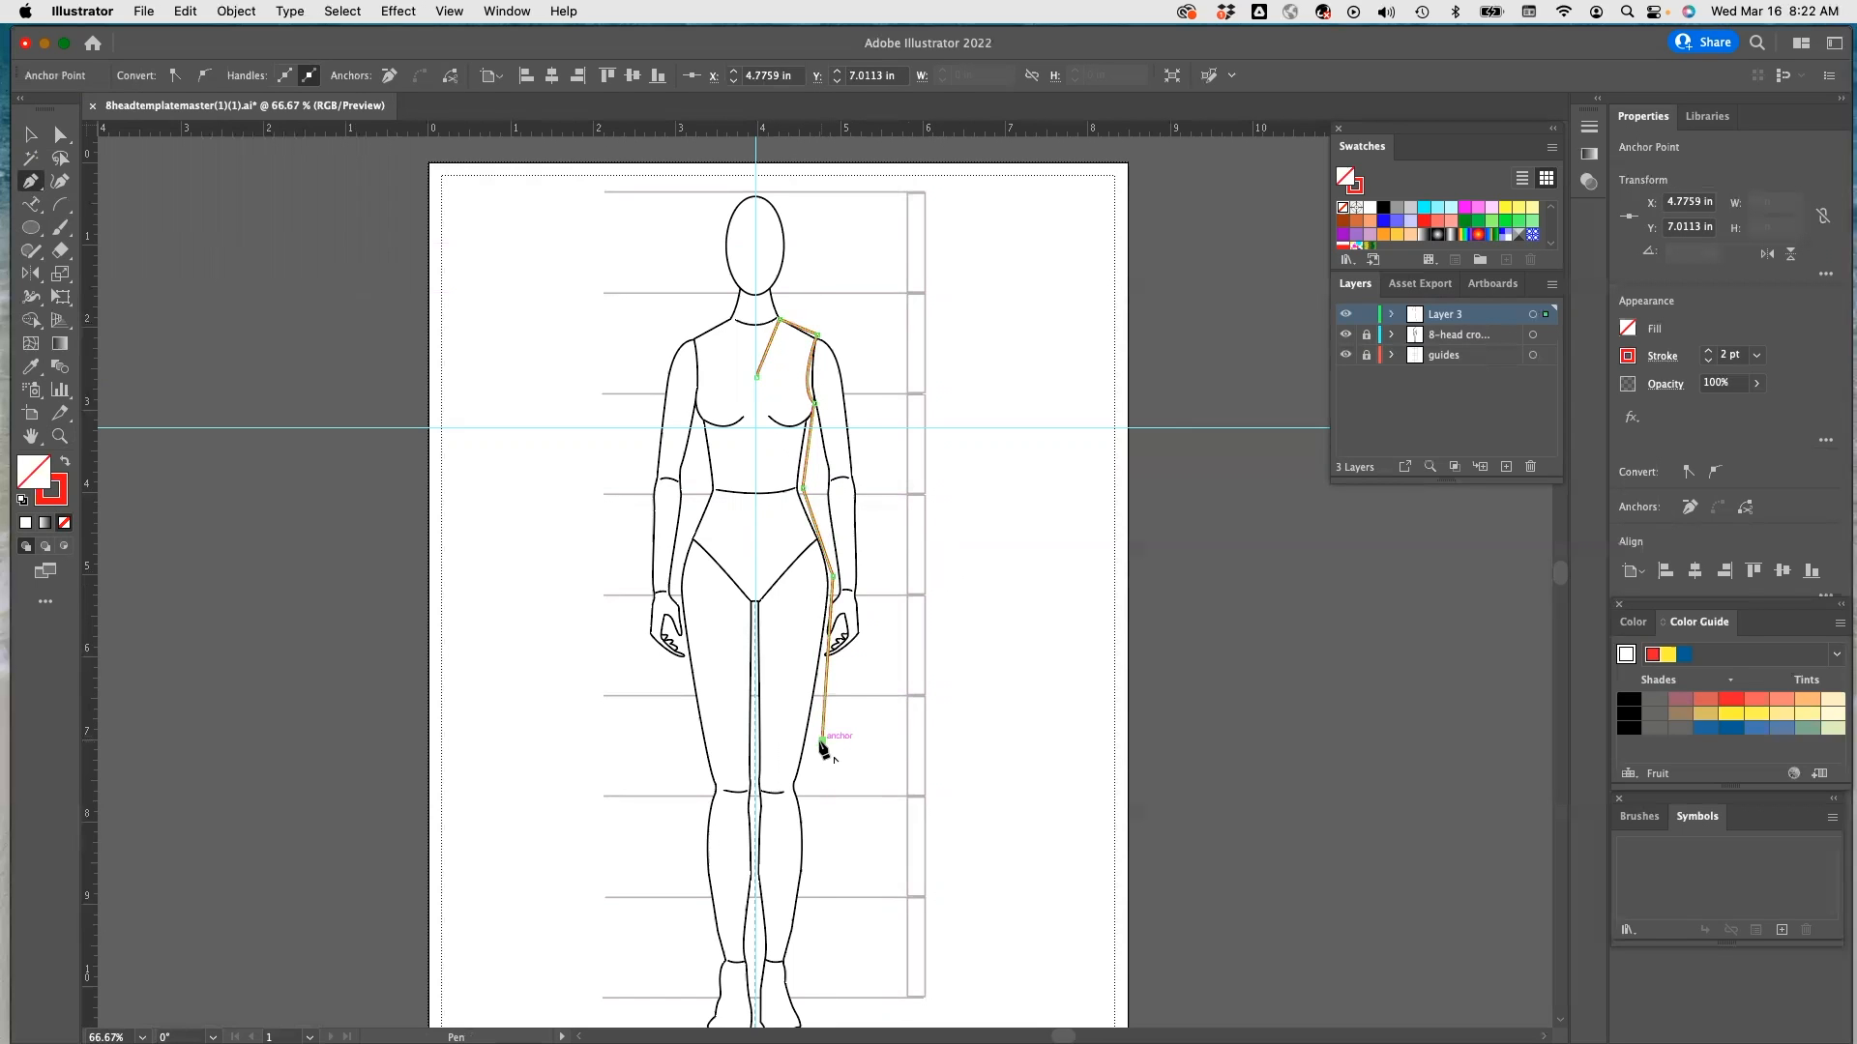
click(757, 744)
key(Escape)
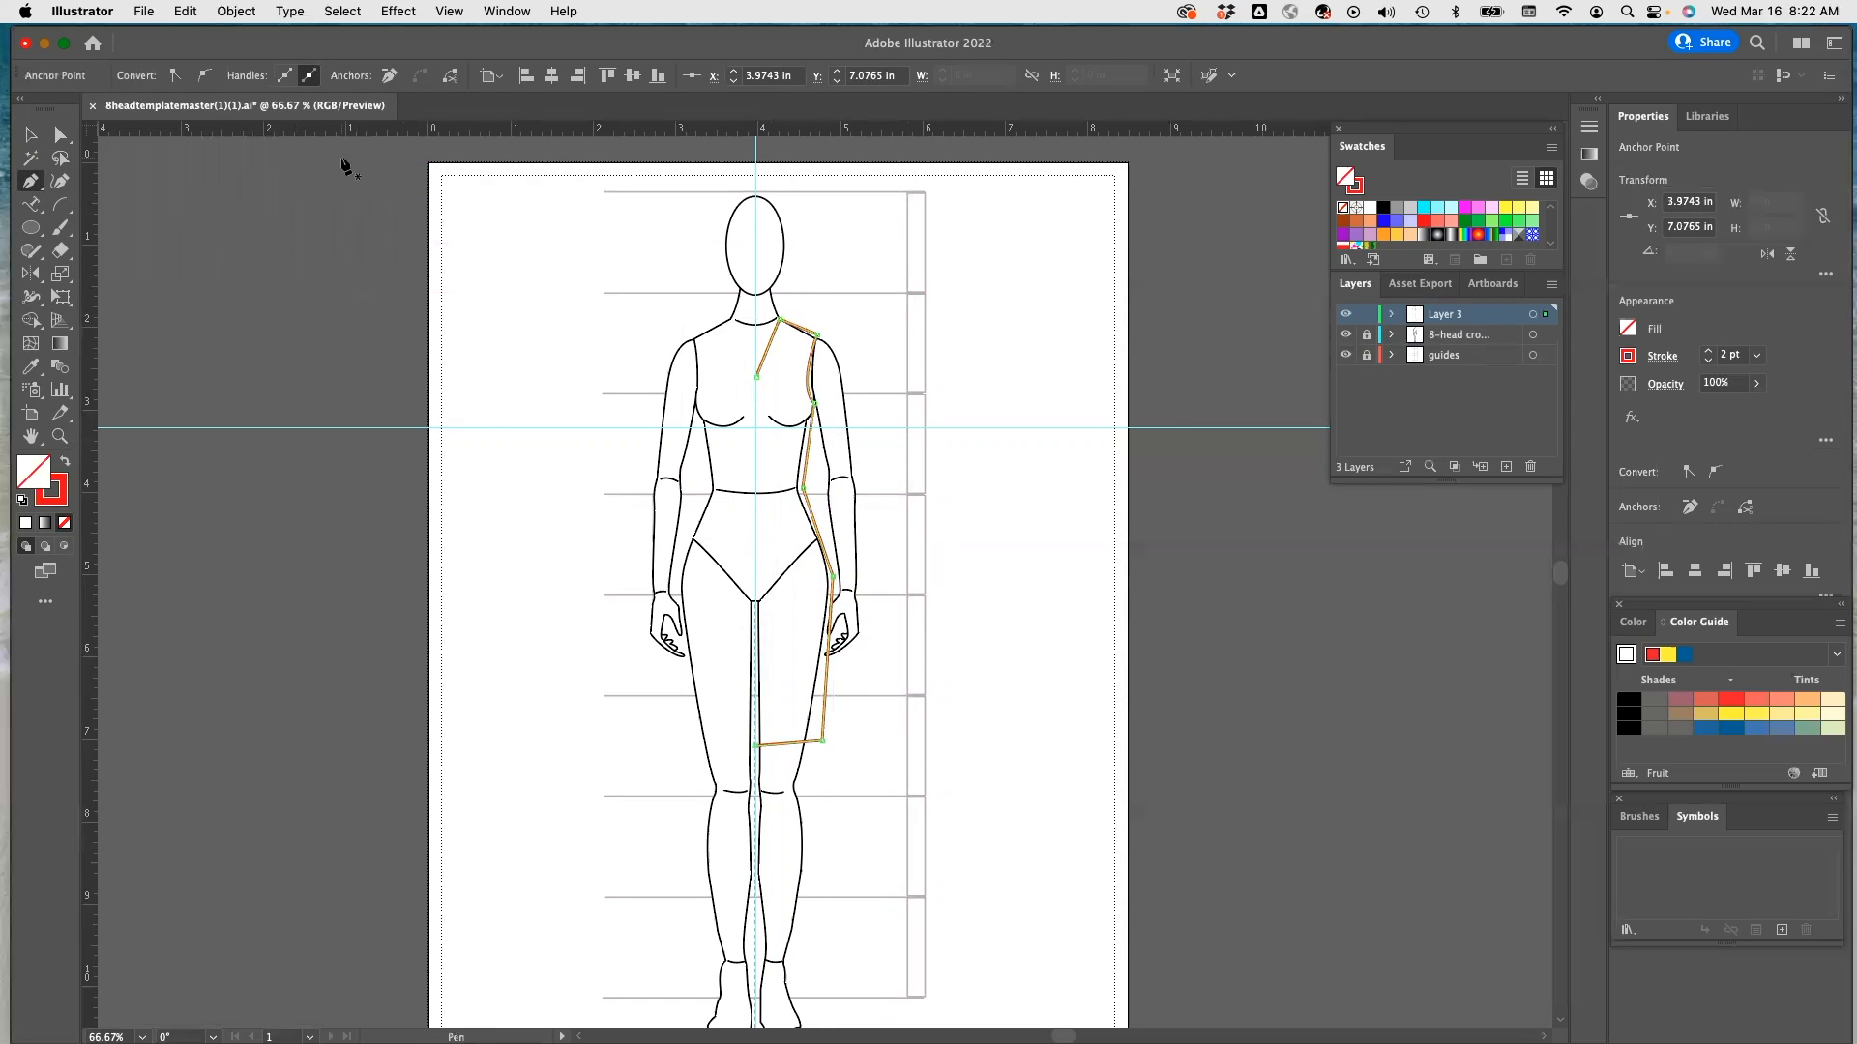
Hide the 8-head figure layer and level the hem by moving its side-seam corner in line with the centre end
click(1345, 334)
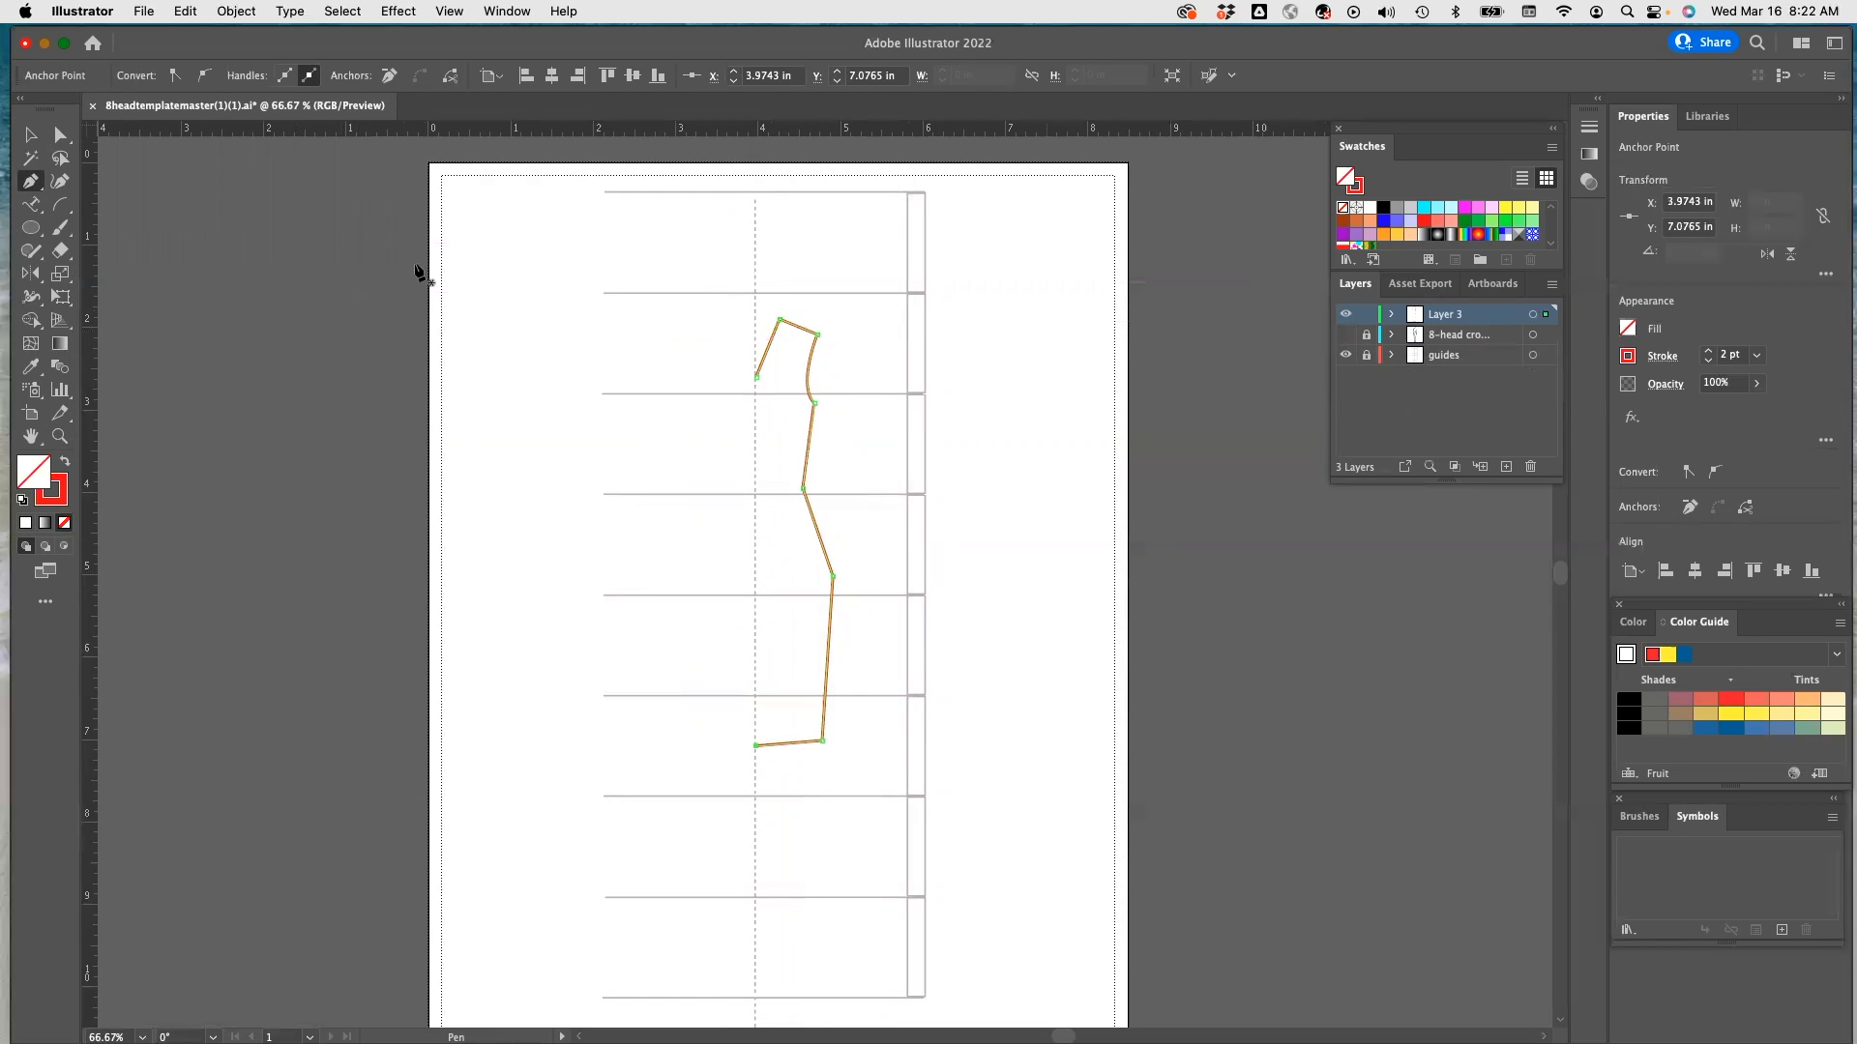
click(61, 134)
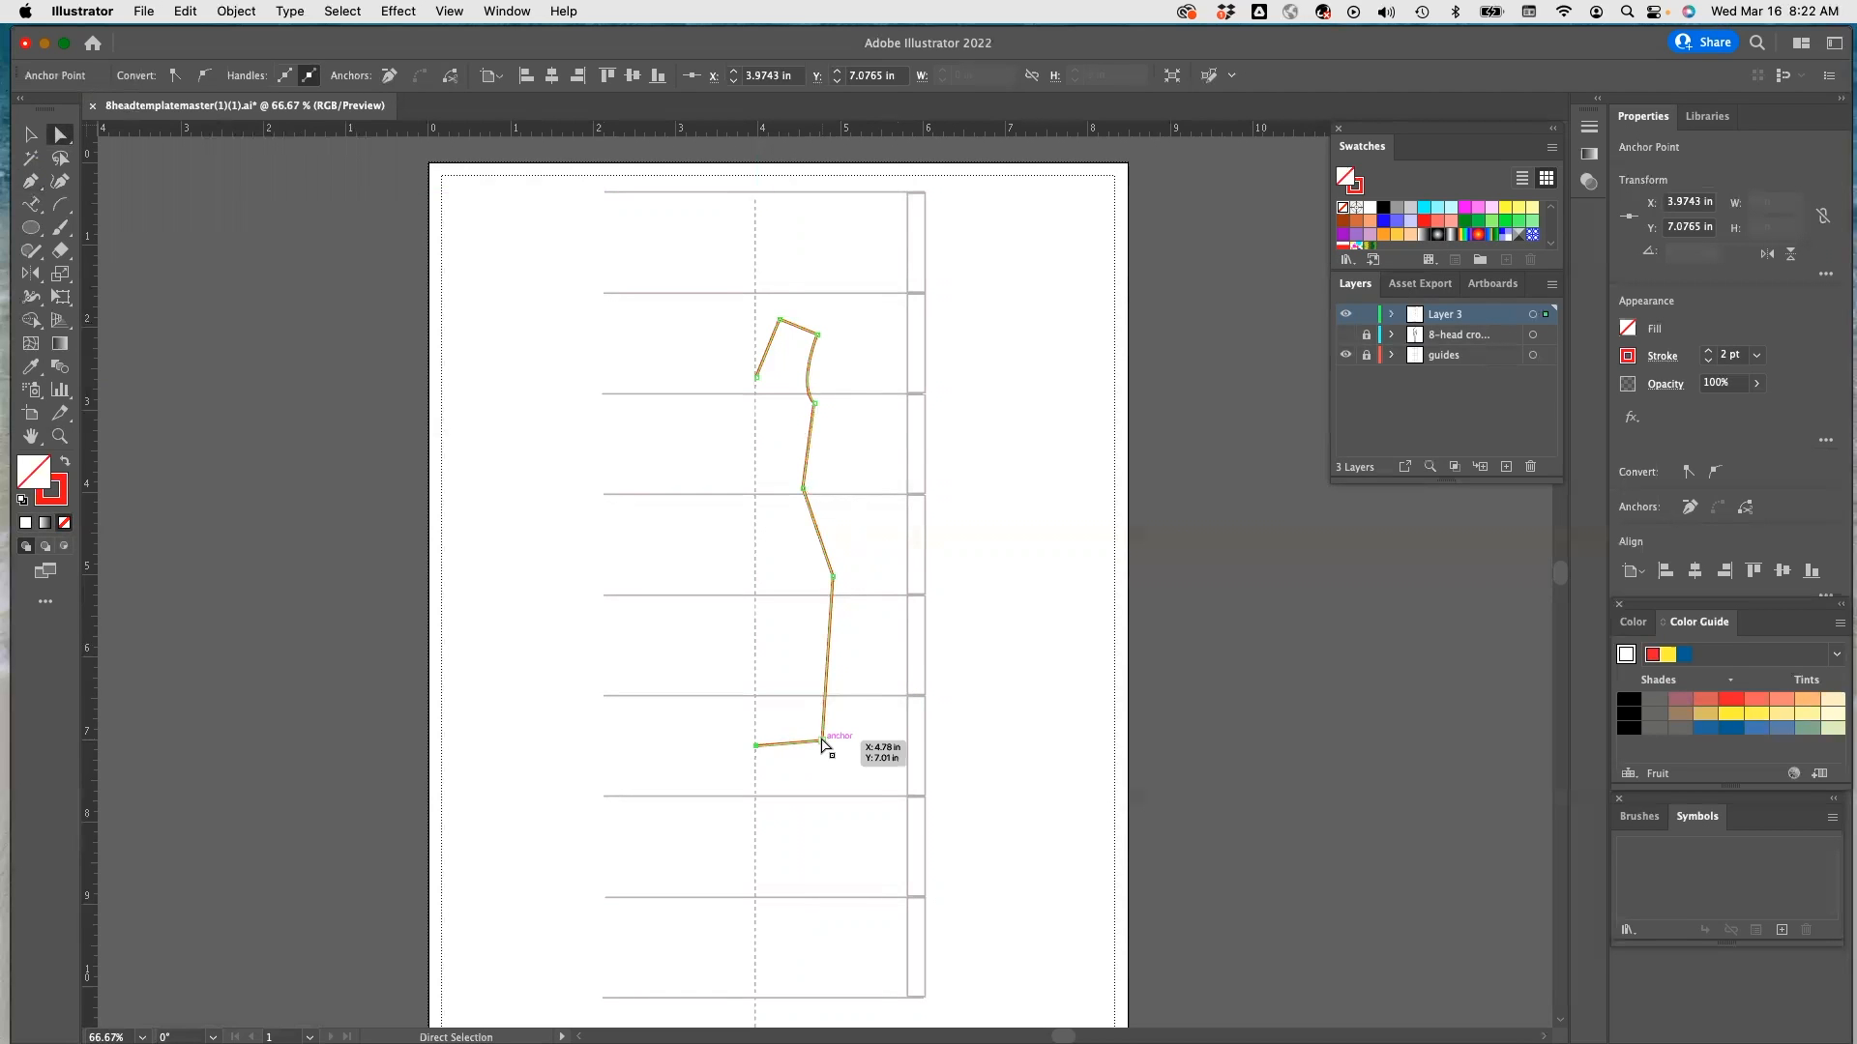
drag(821, 746, 822, 746)
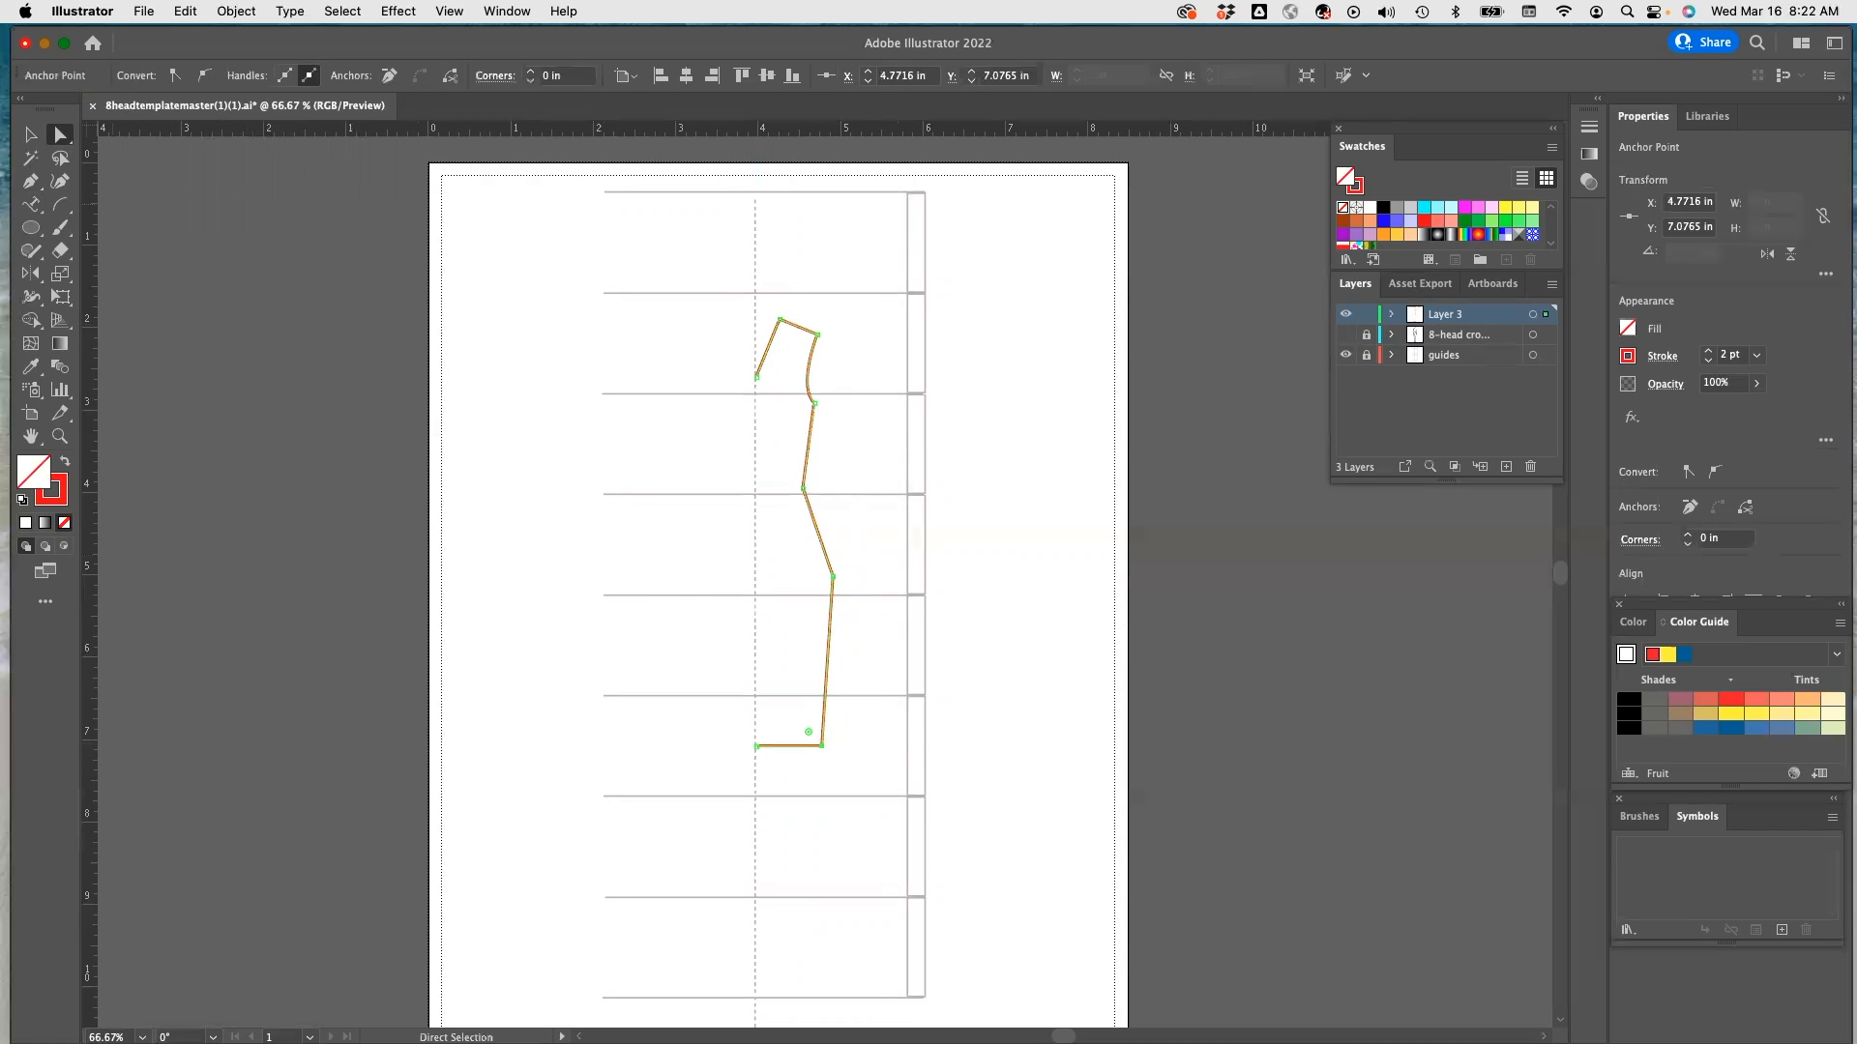
Curve the side seam with the Anchor Point tool by pulling handles from the hip and waist points
click(30, 181)
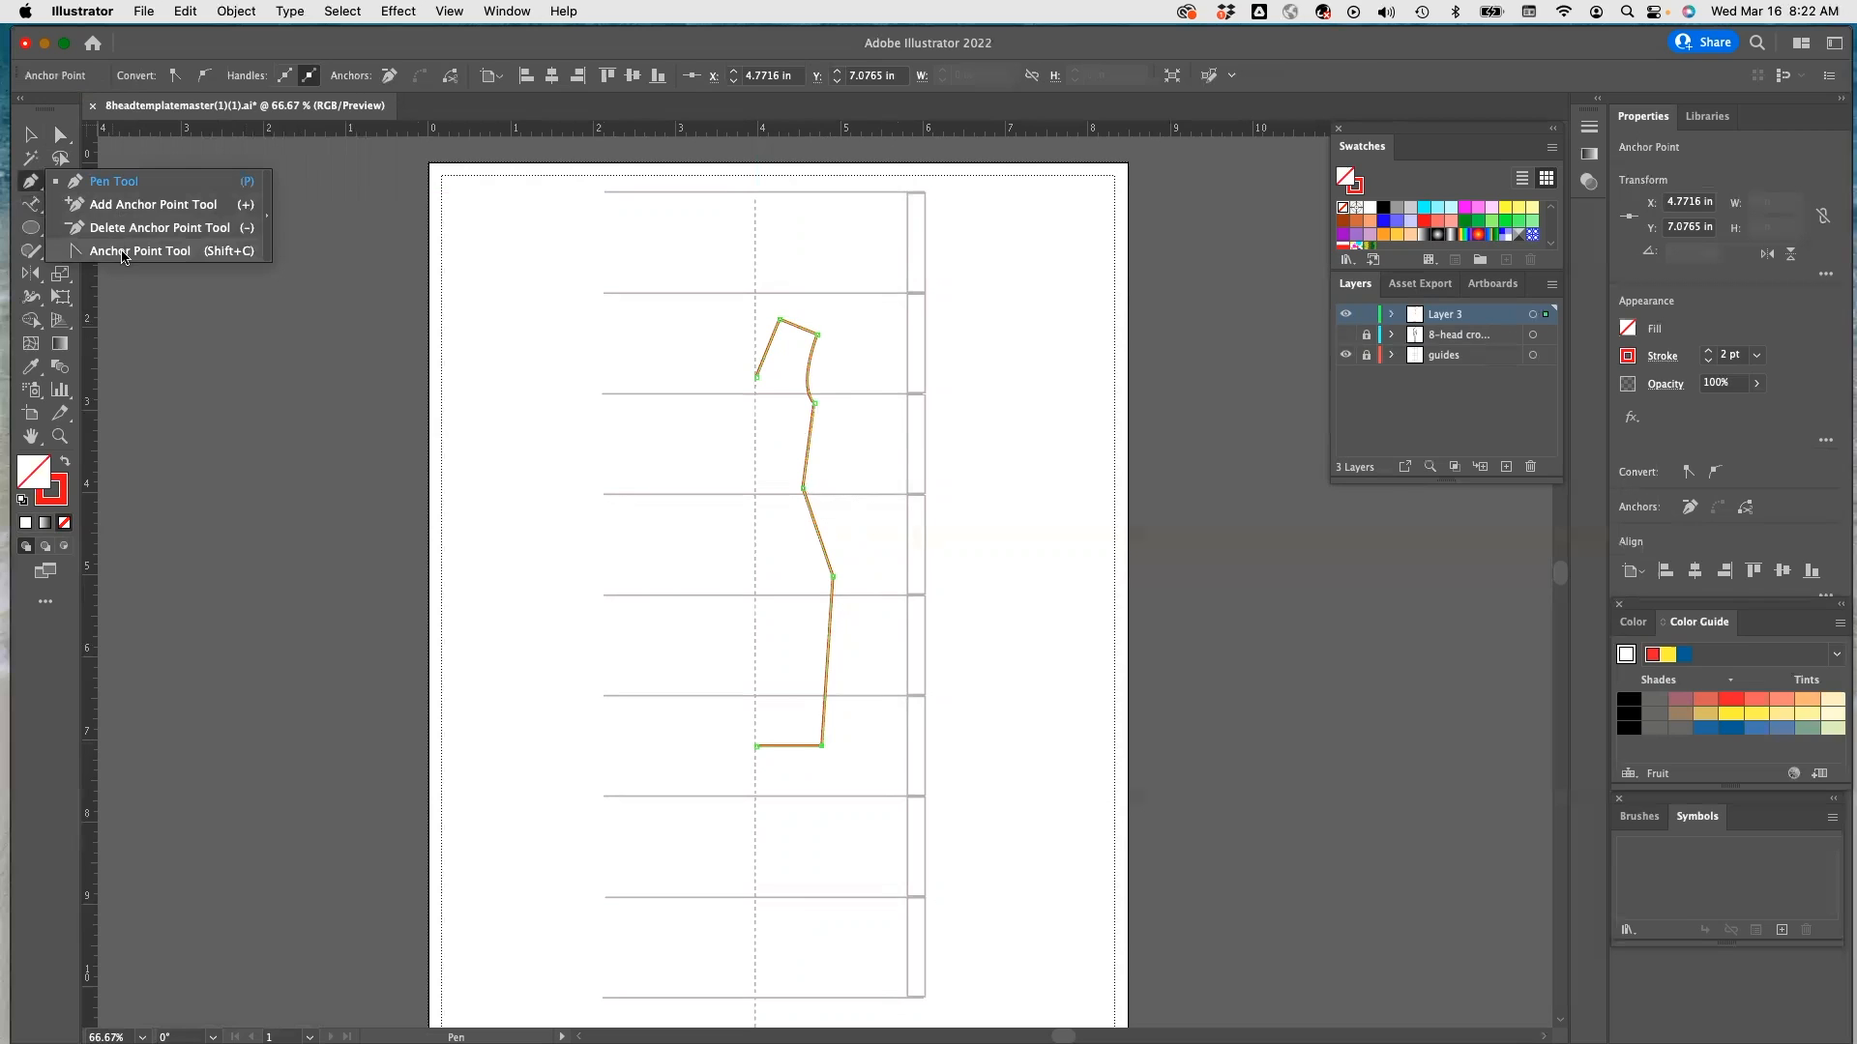
click(123, 253)
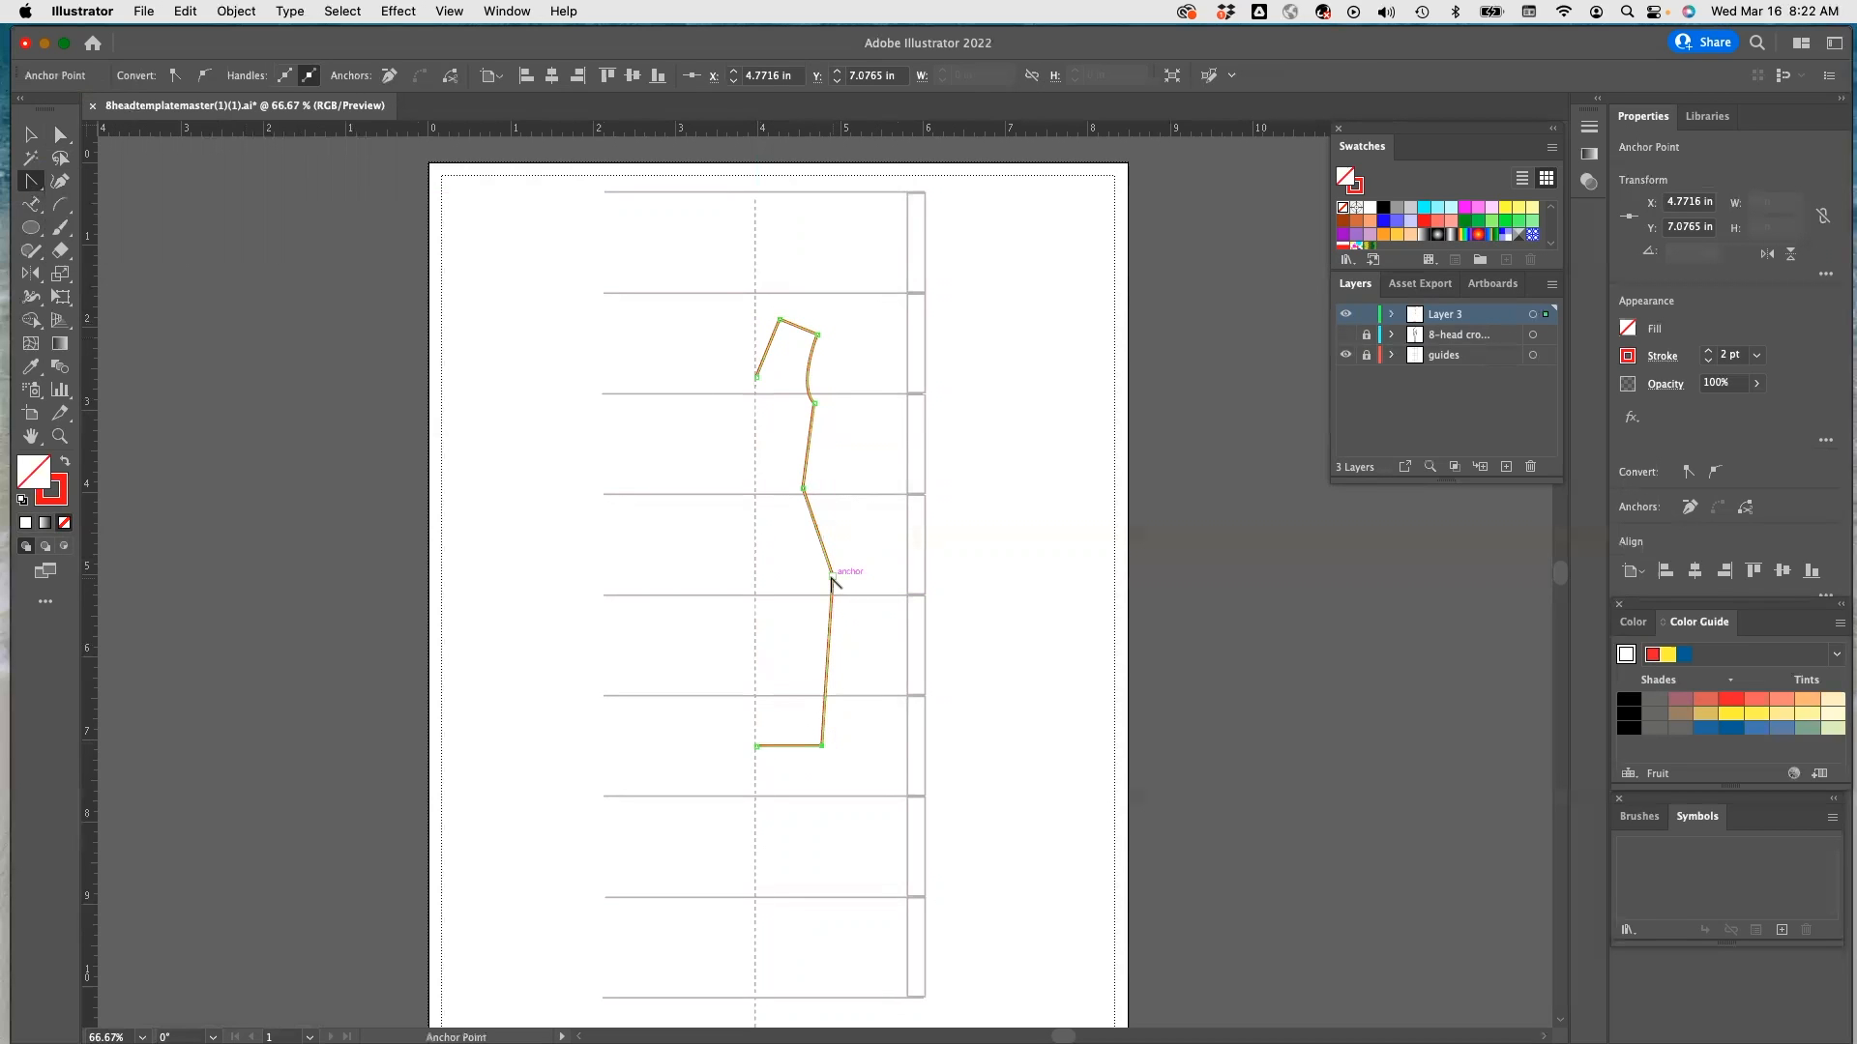
drag(831, 577, 832, 599)
drag(802, 489, 802, 502)
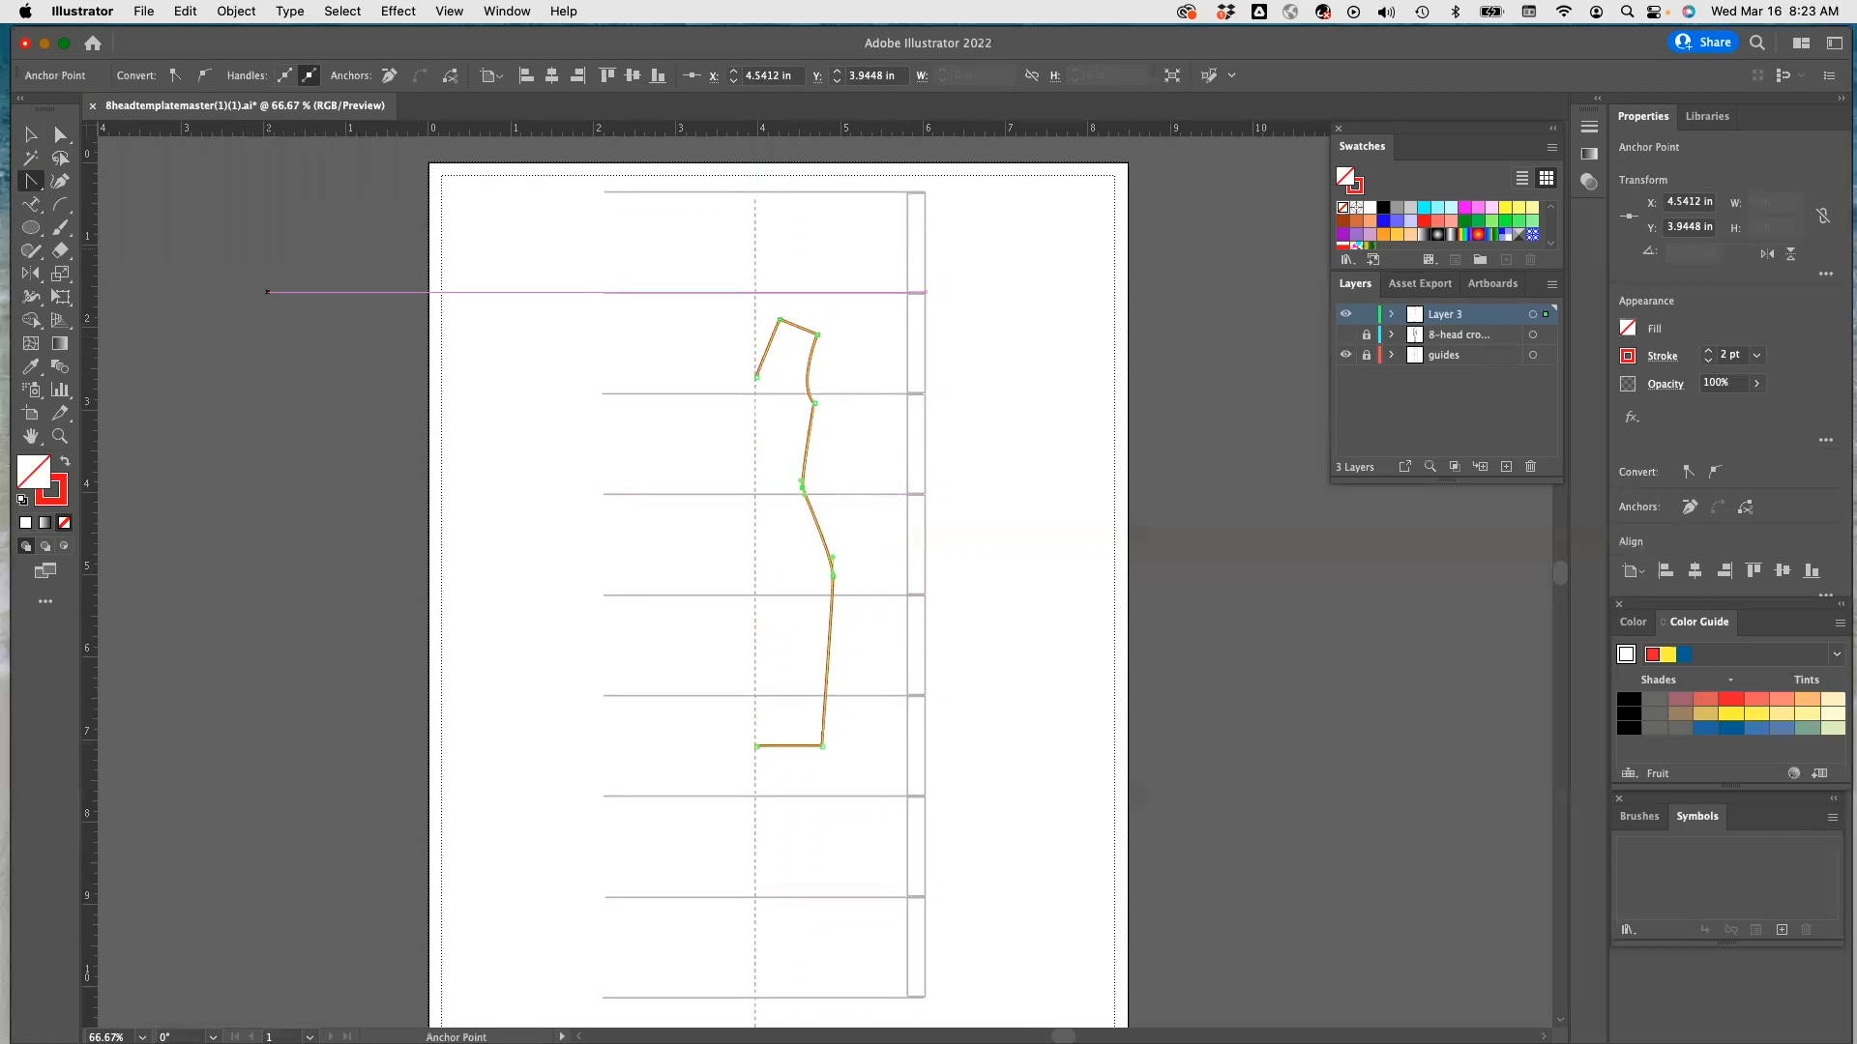
Adjust the dress's shoulder tip and neck point against the figure's shoulder, placing the neck point at about X 4.3 in, Y 1.9 in, and hide the figure
click(60, 135)
click(818, 335)
drag(818, 334, 806, 326)
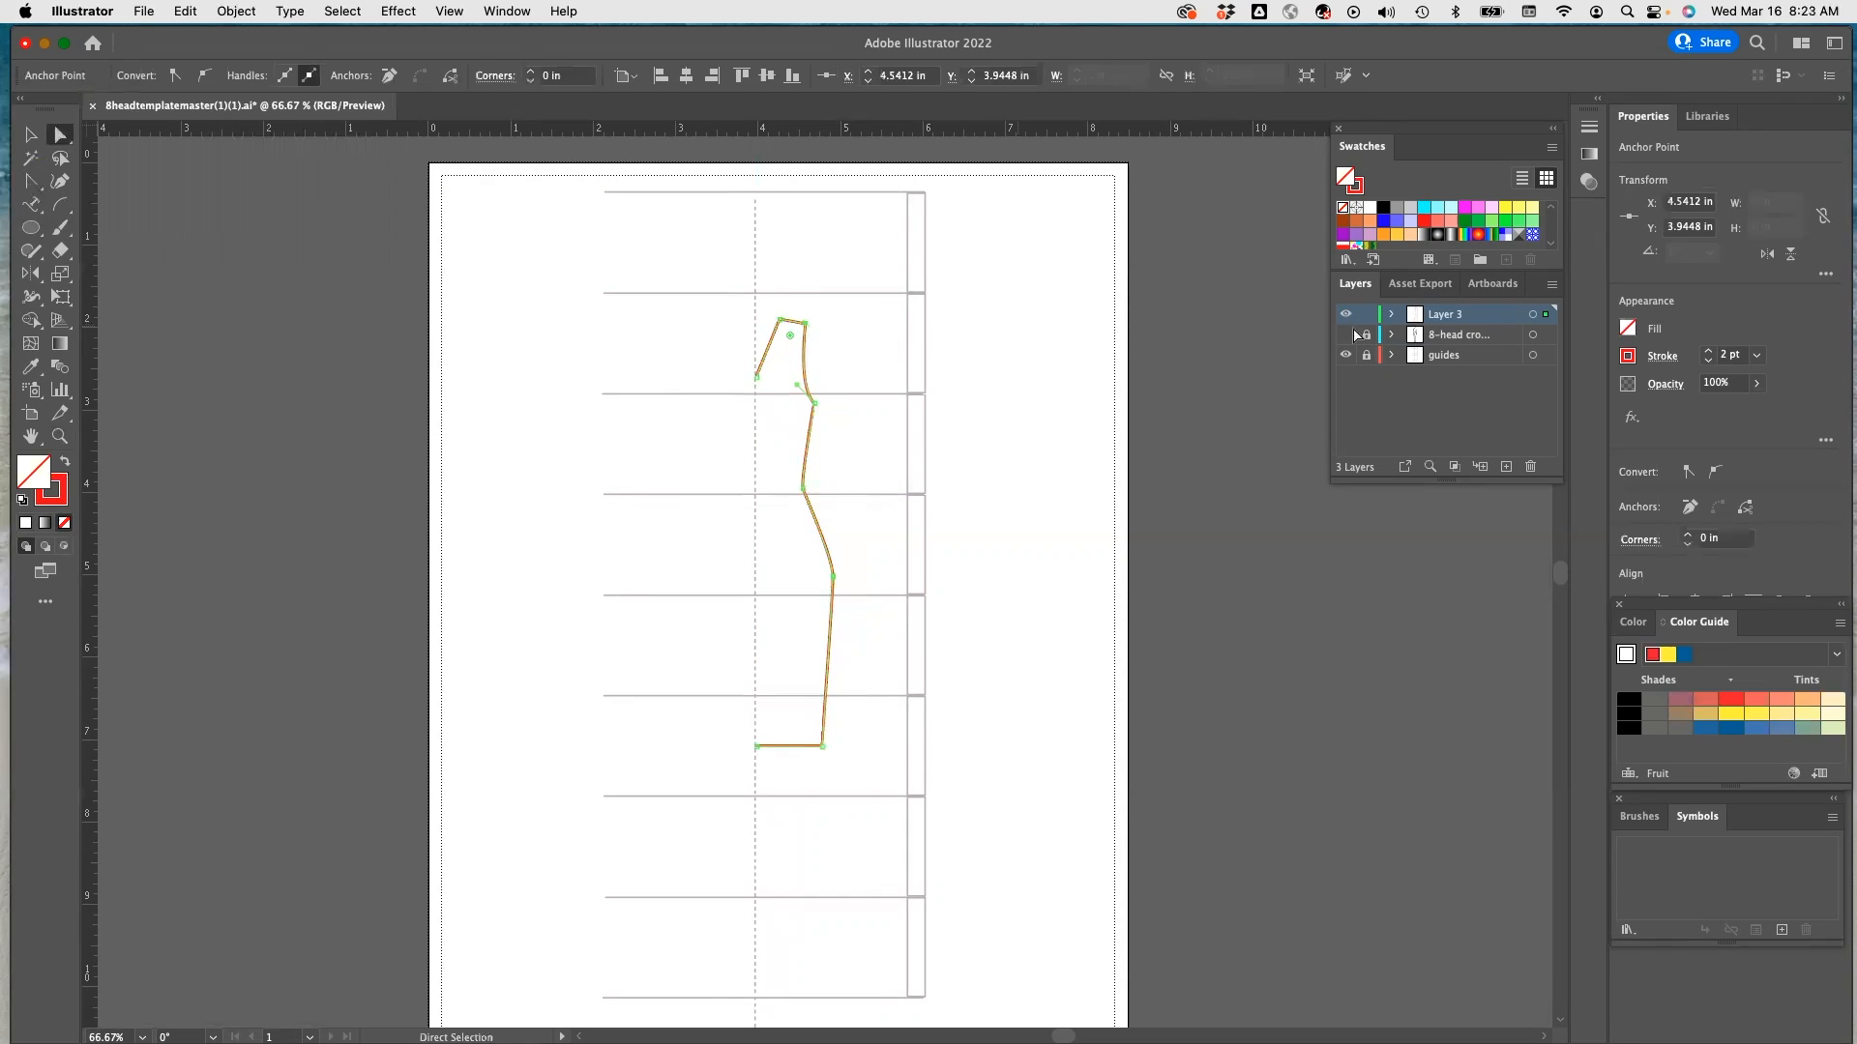
click(1346, 335)
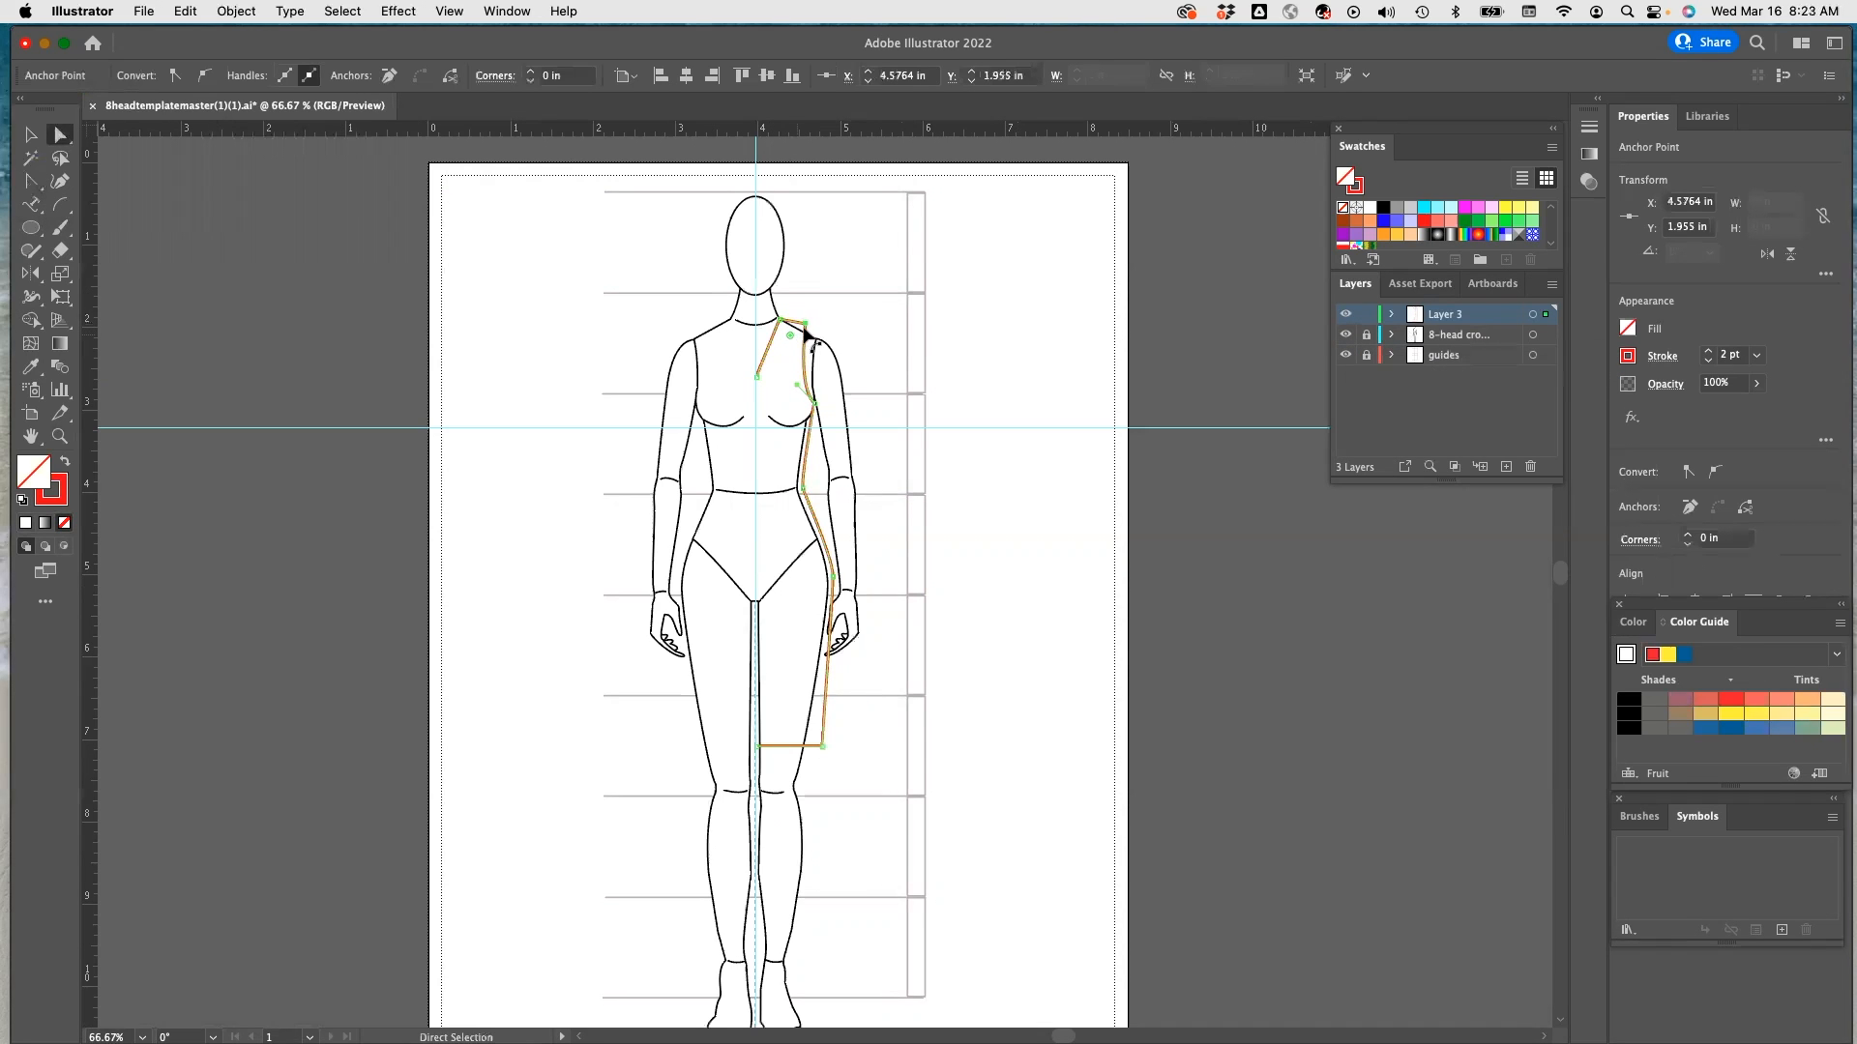
drag(806, 329, 787, 323)
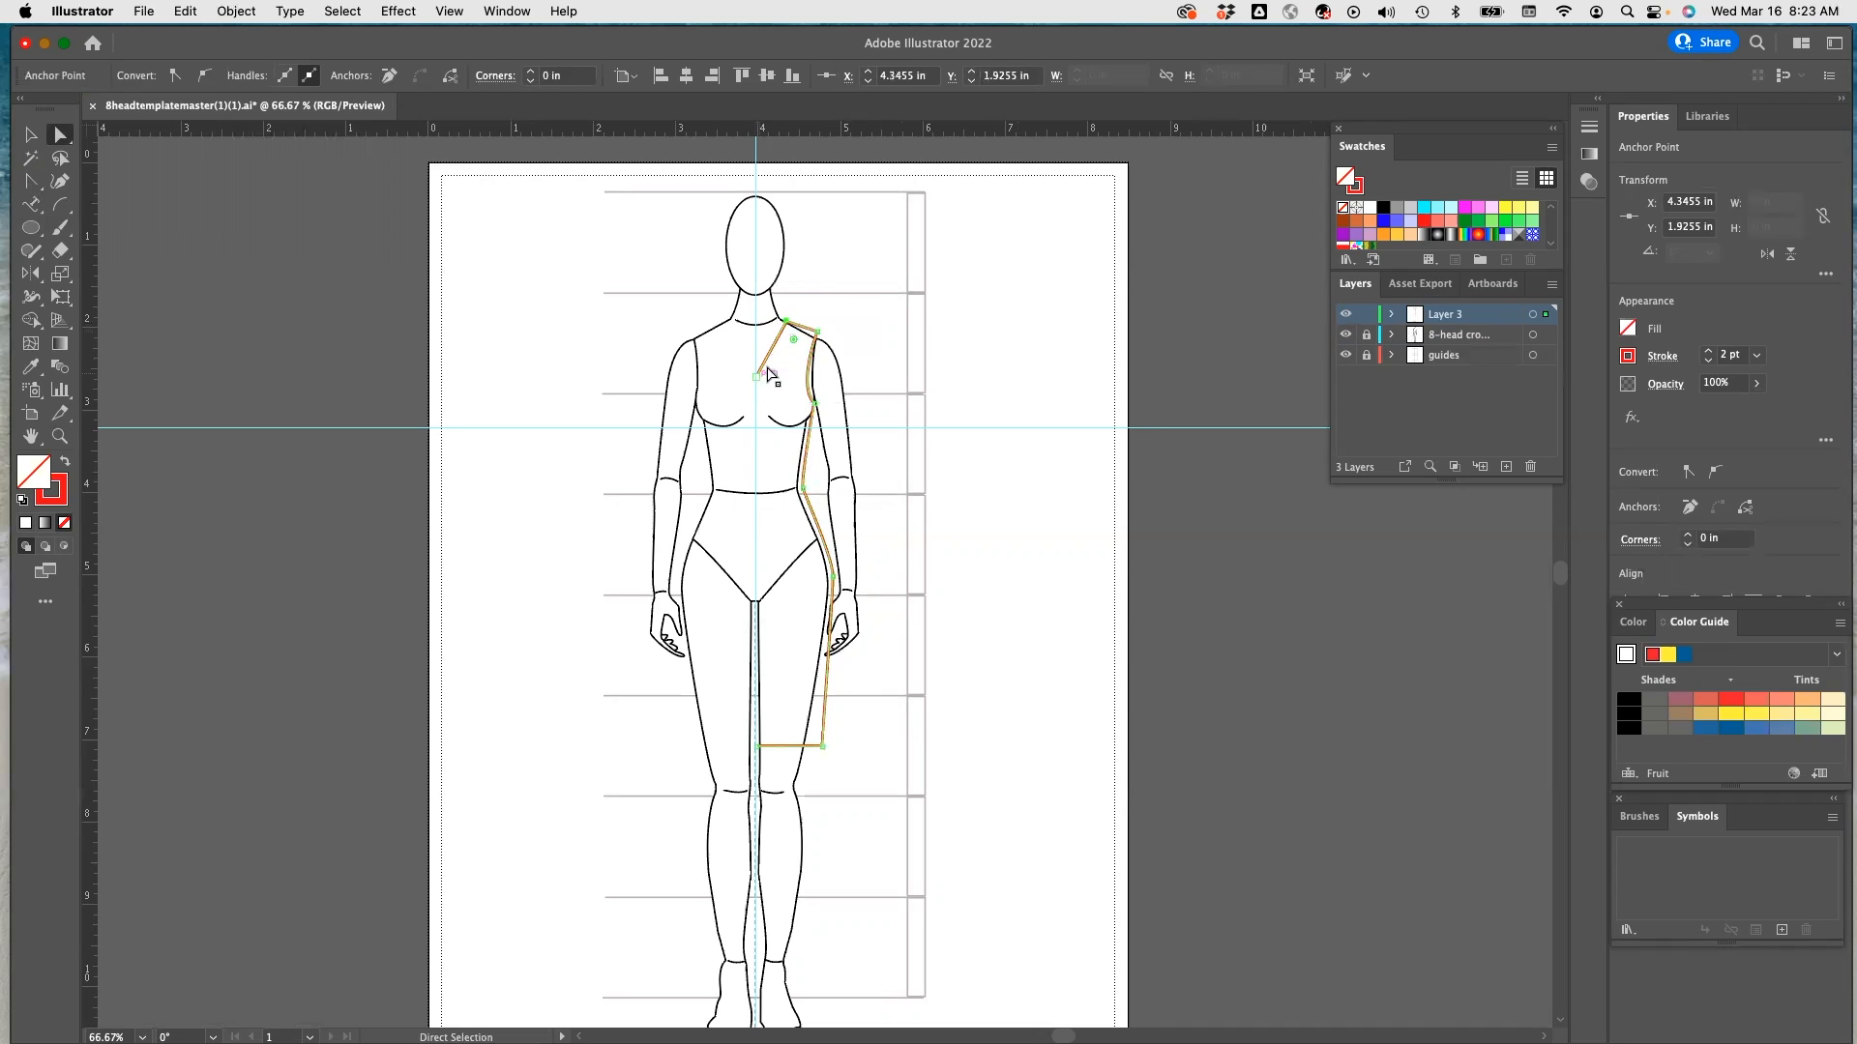
drag(785, 322, 784, 319)
drag(781, 320, 783, 320)
click(1344, 335)
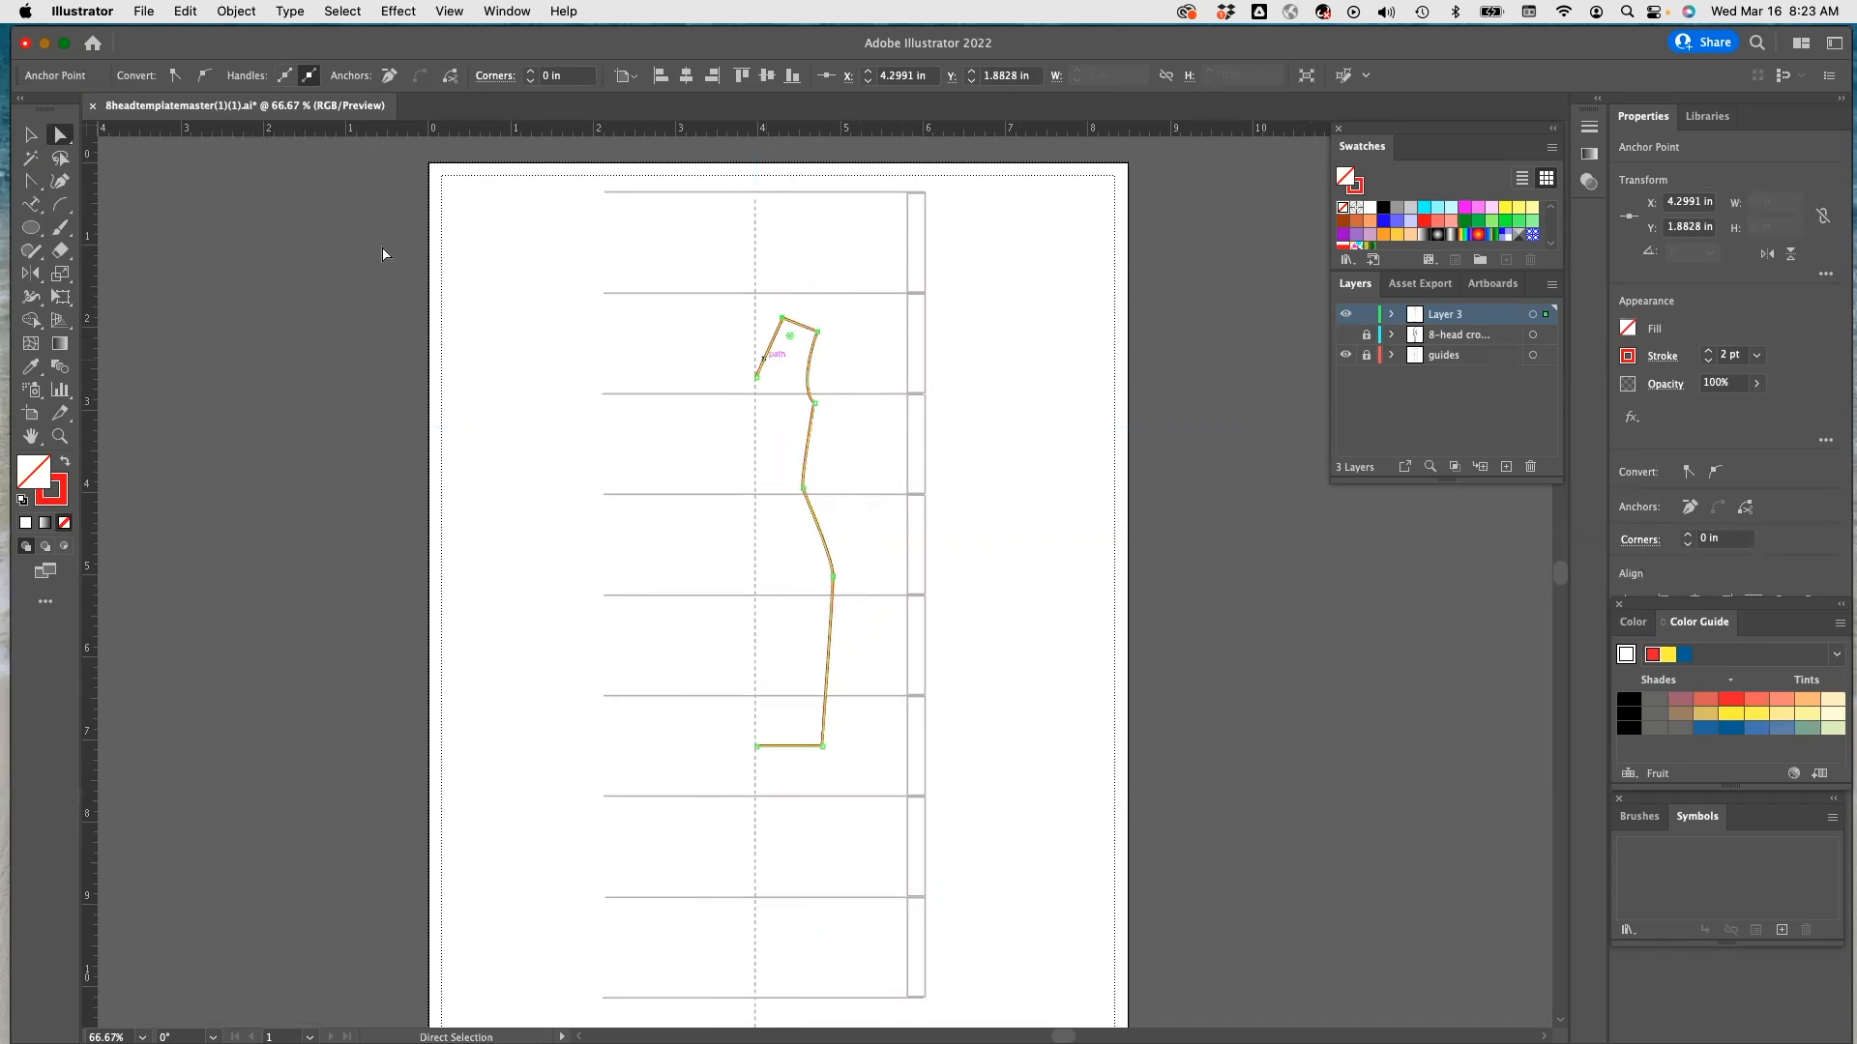
Duplicate the half-dress outline and place the copy slightly to the right of and below the original
click(30, 135)
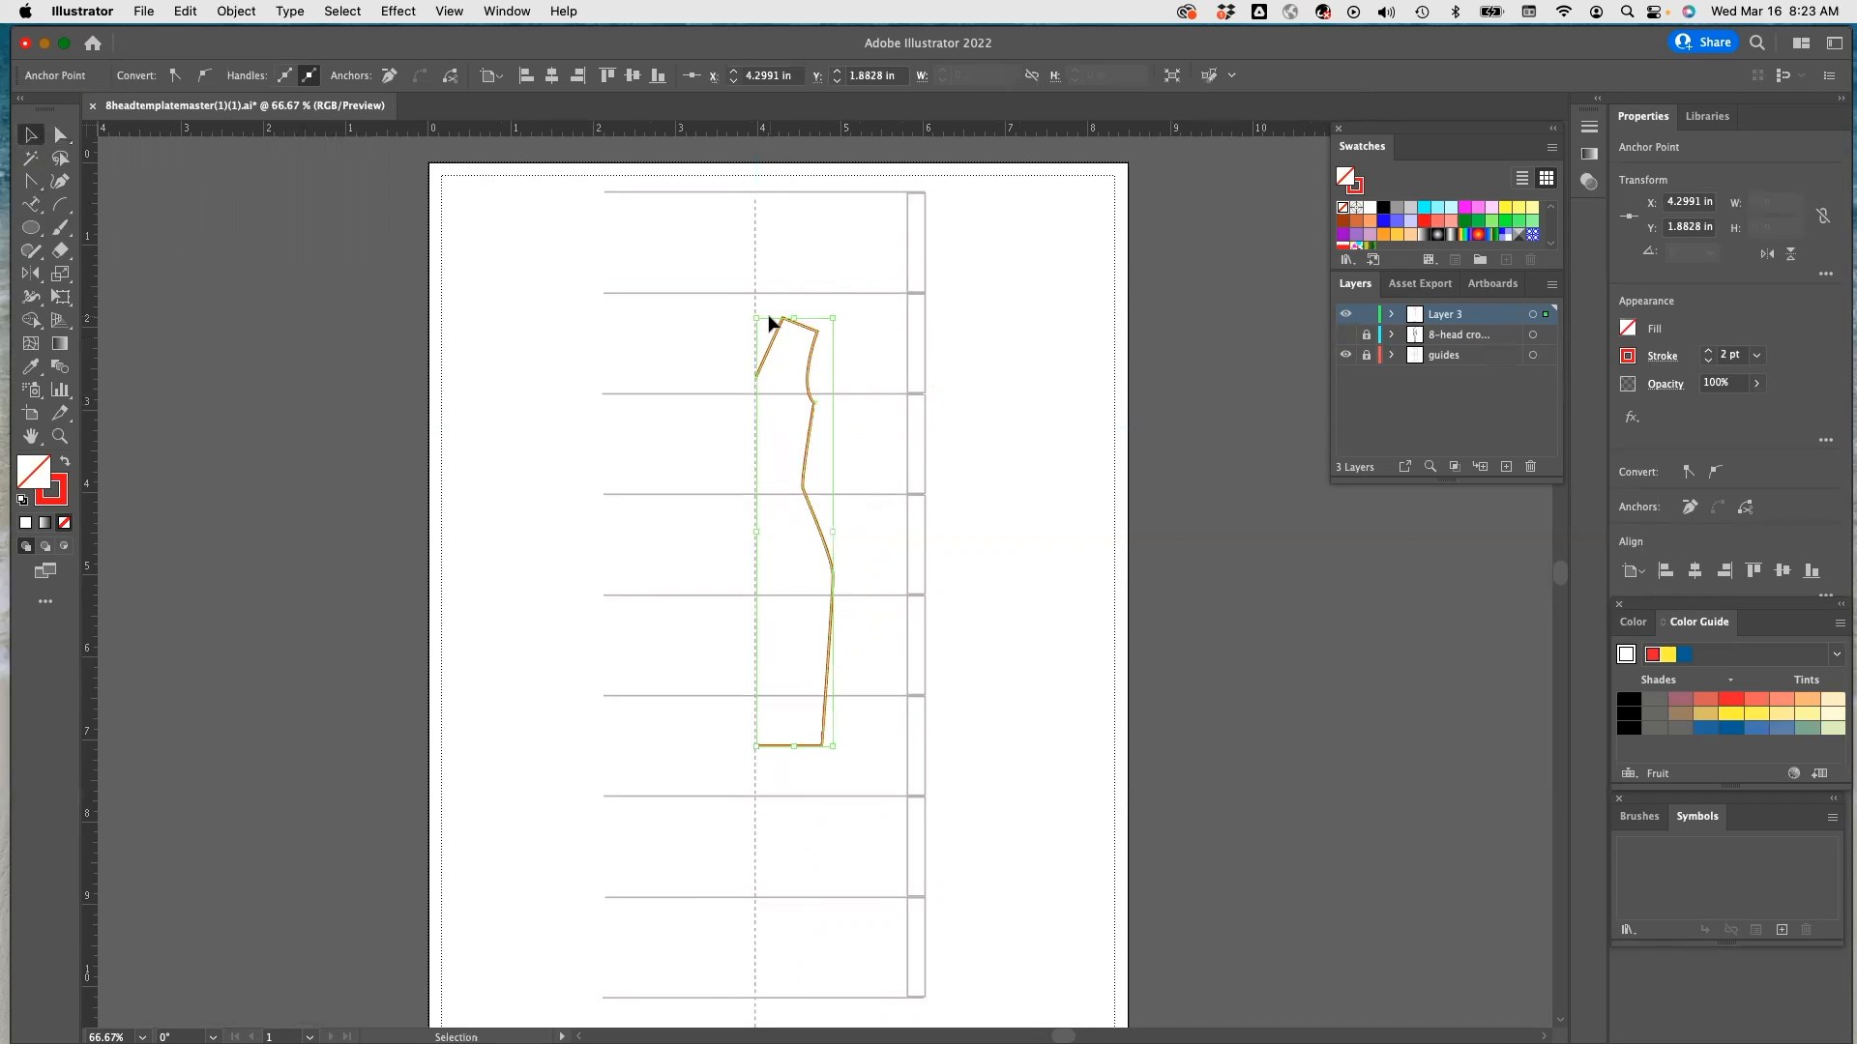
click(780, 379)
click(786, 331)
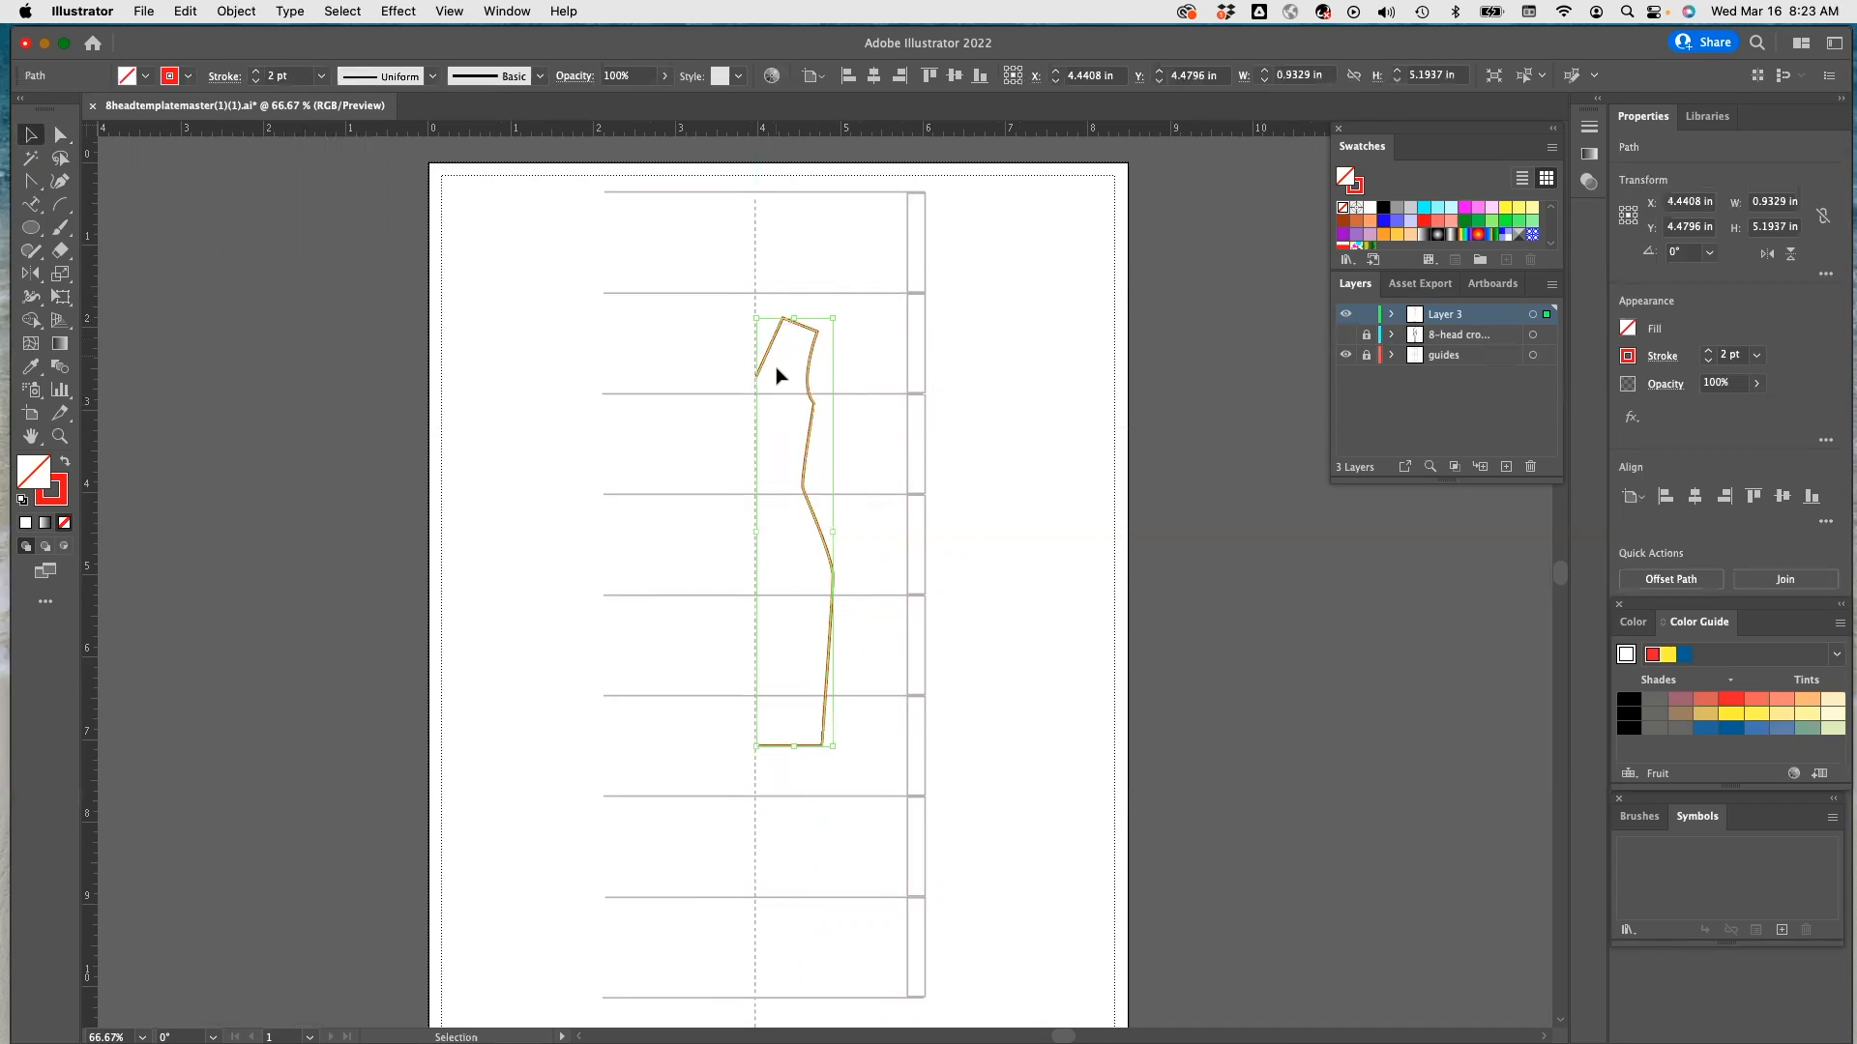
drag(791, 349, 821, 399)
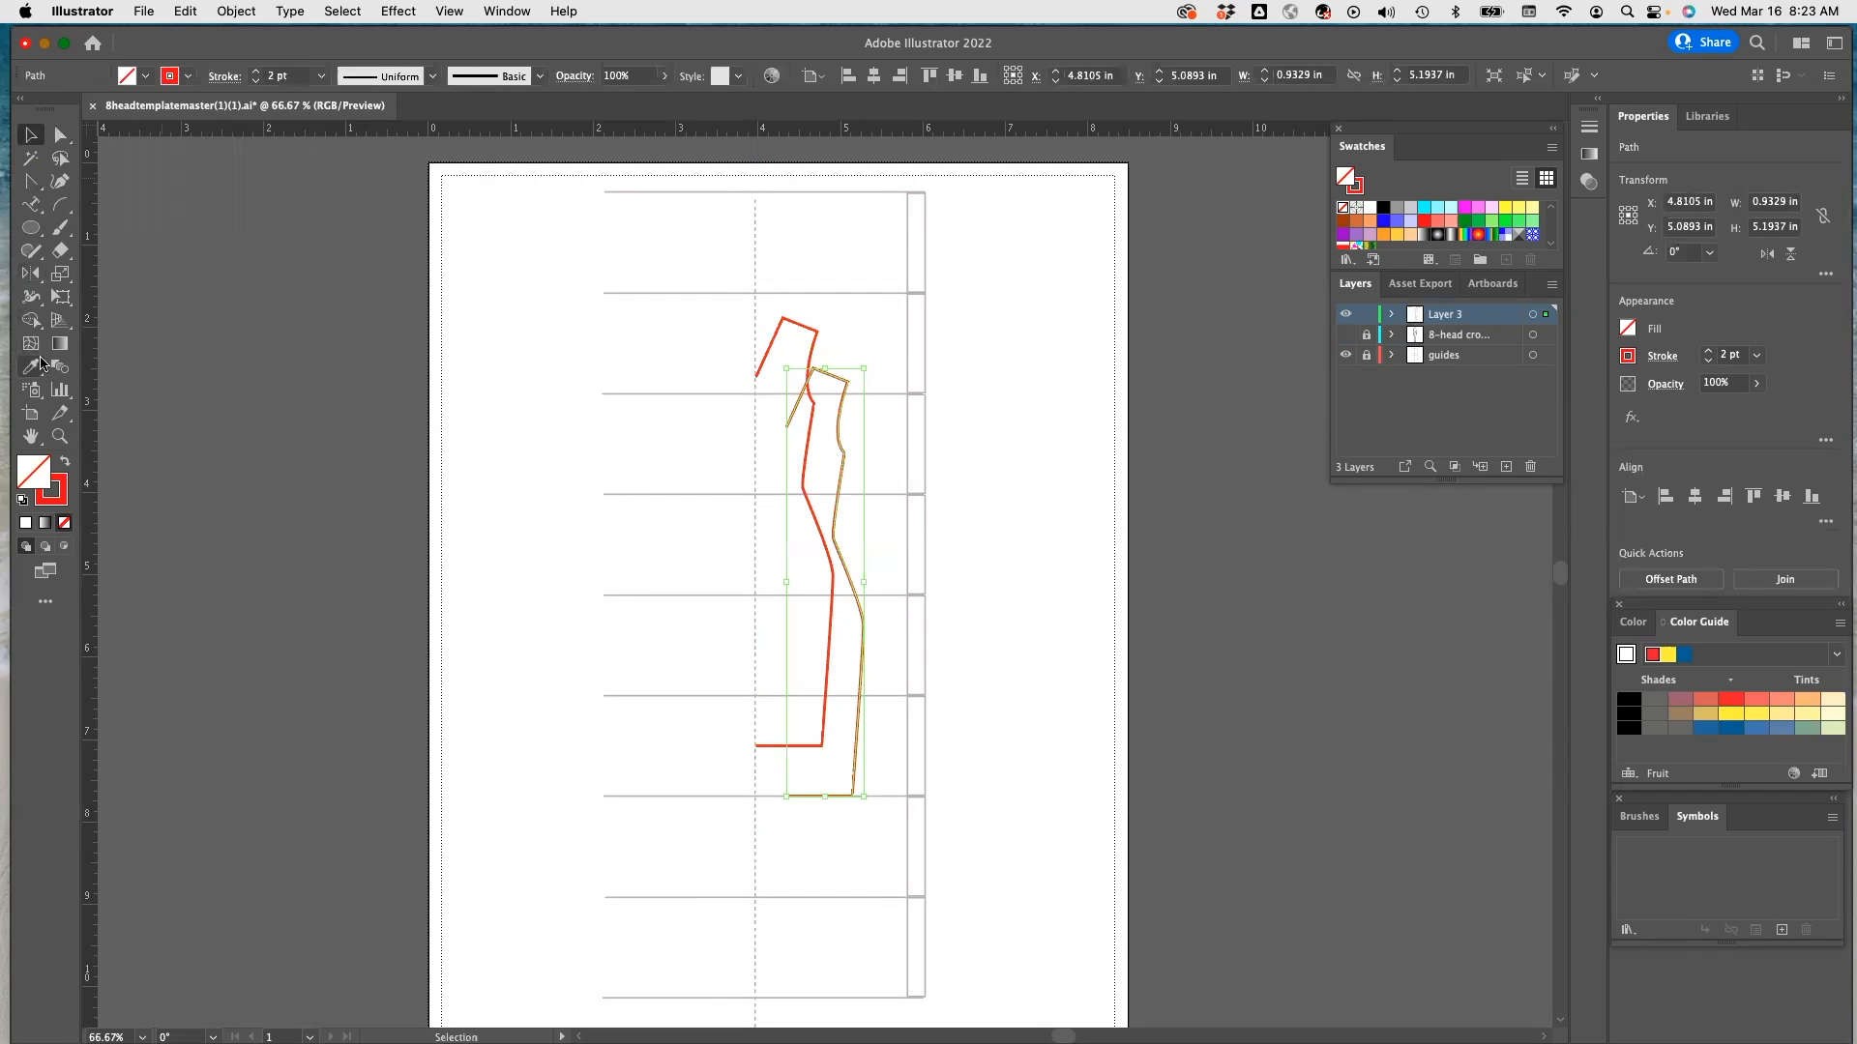
Reflect the duplicated half-dress across the vertical axis
click(37, 277)
drag(37, 277, 132, 298)
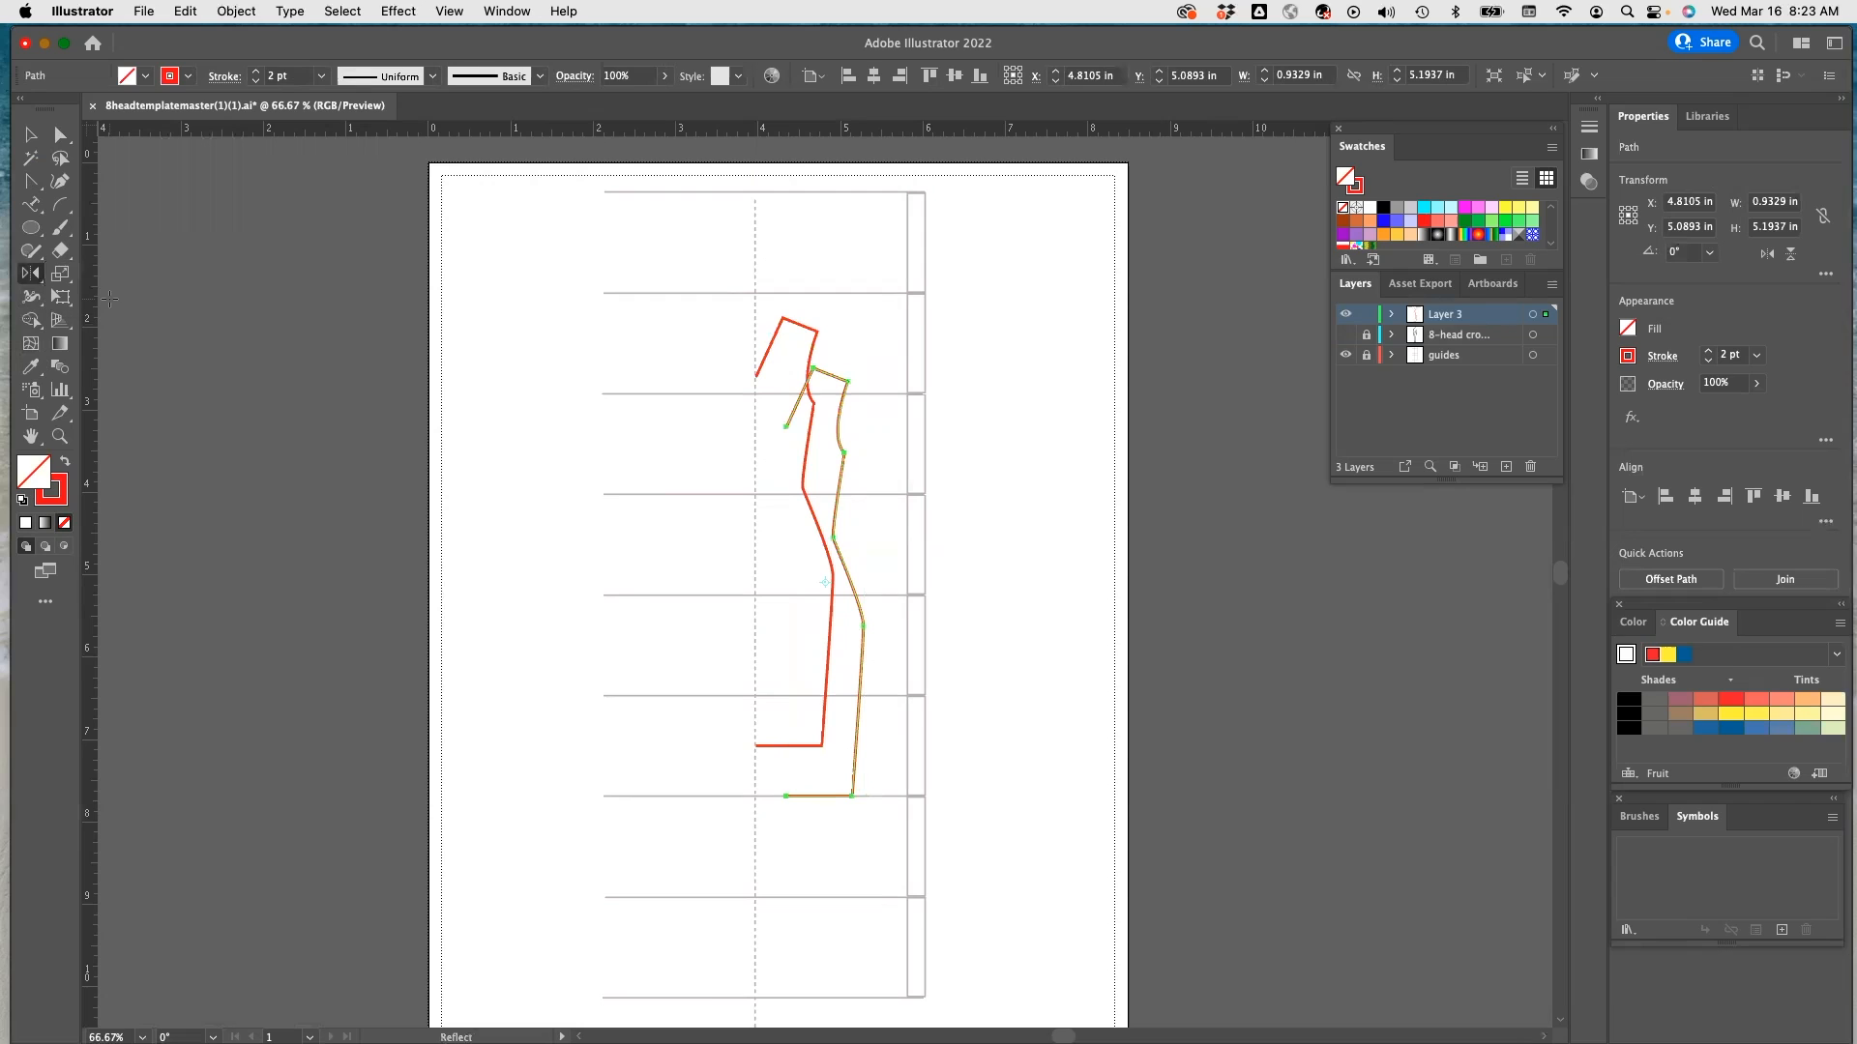
double_click(32, 275)
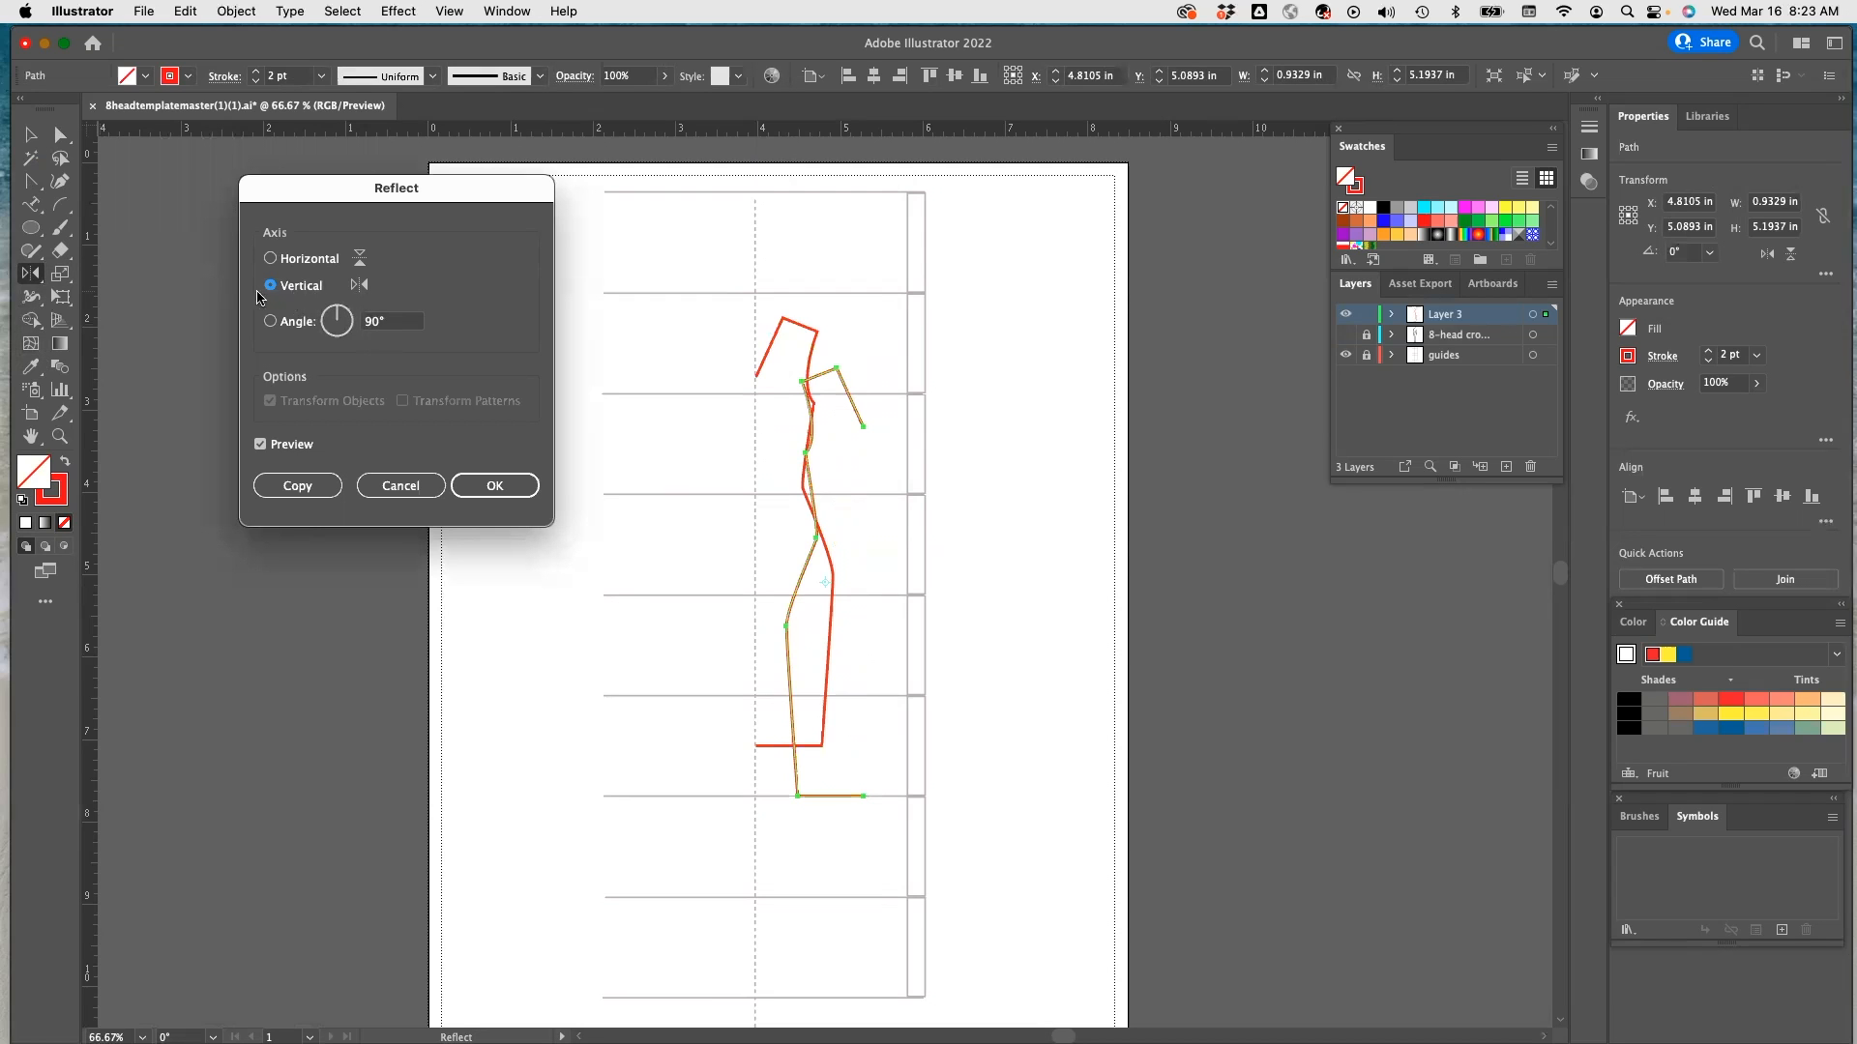
click(495, 486)
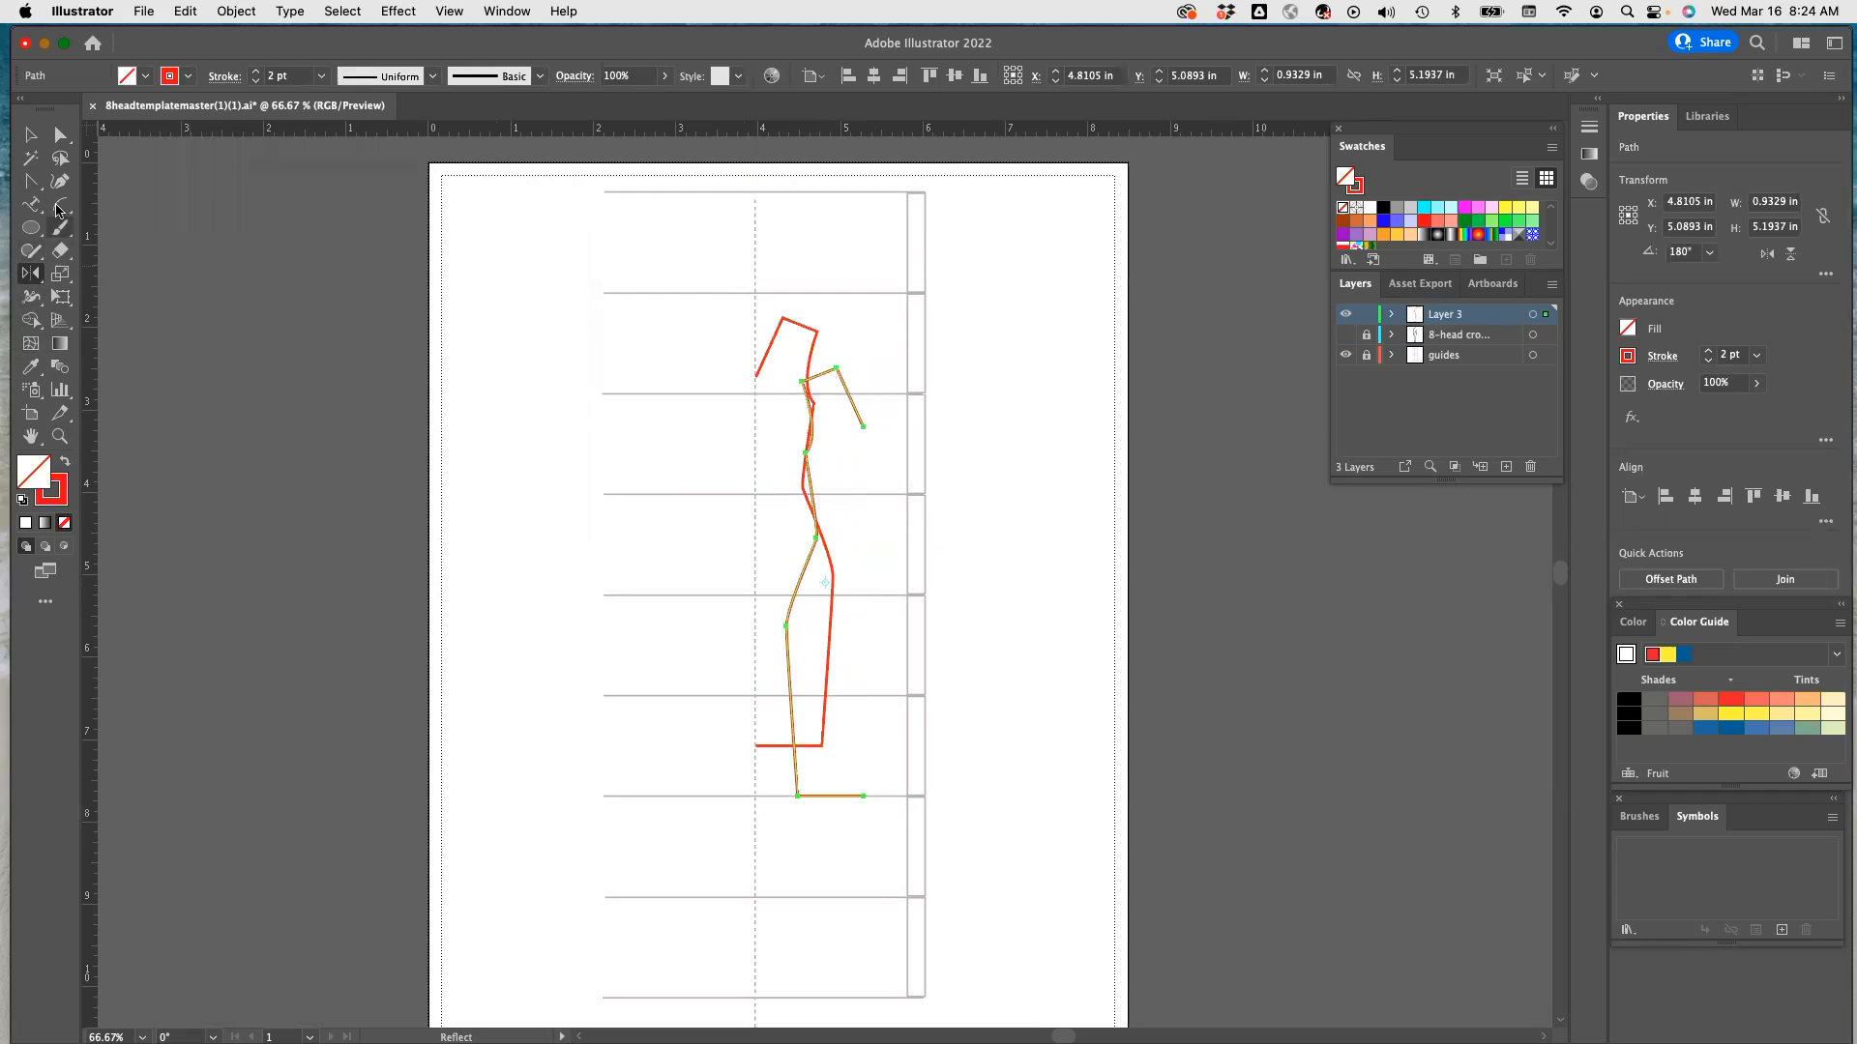
Move the mirrored half to the other side of the centre guide so its neckline and hem ends meet the original half
click(31, 139)
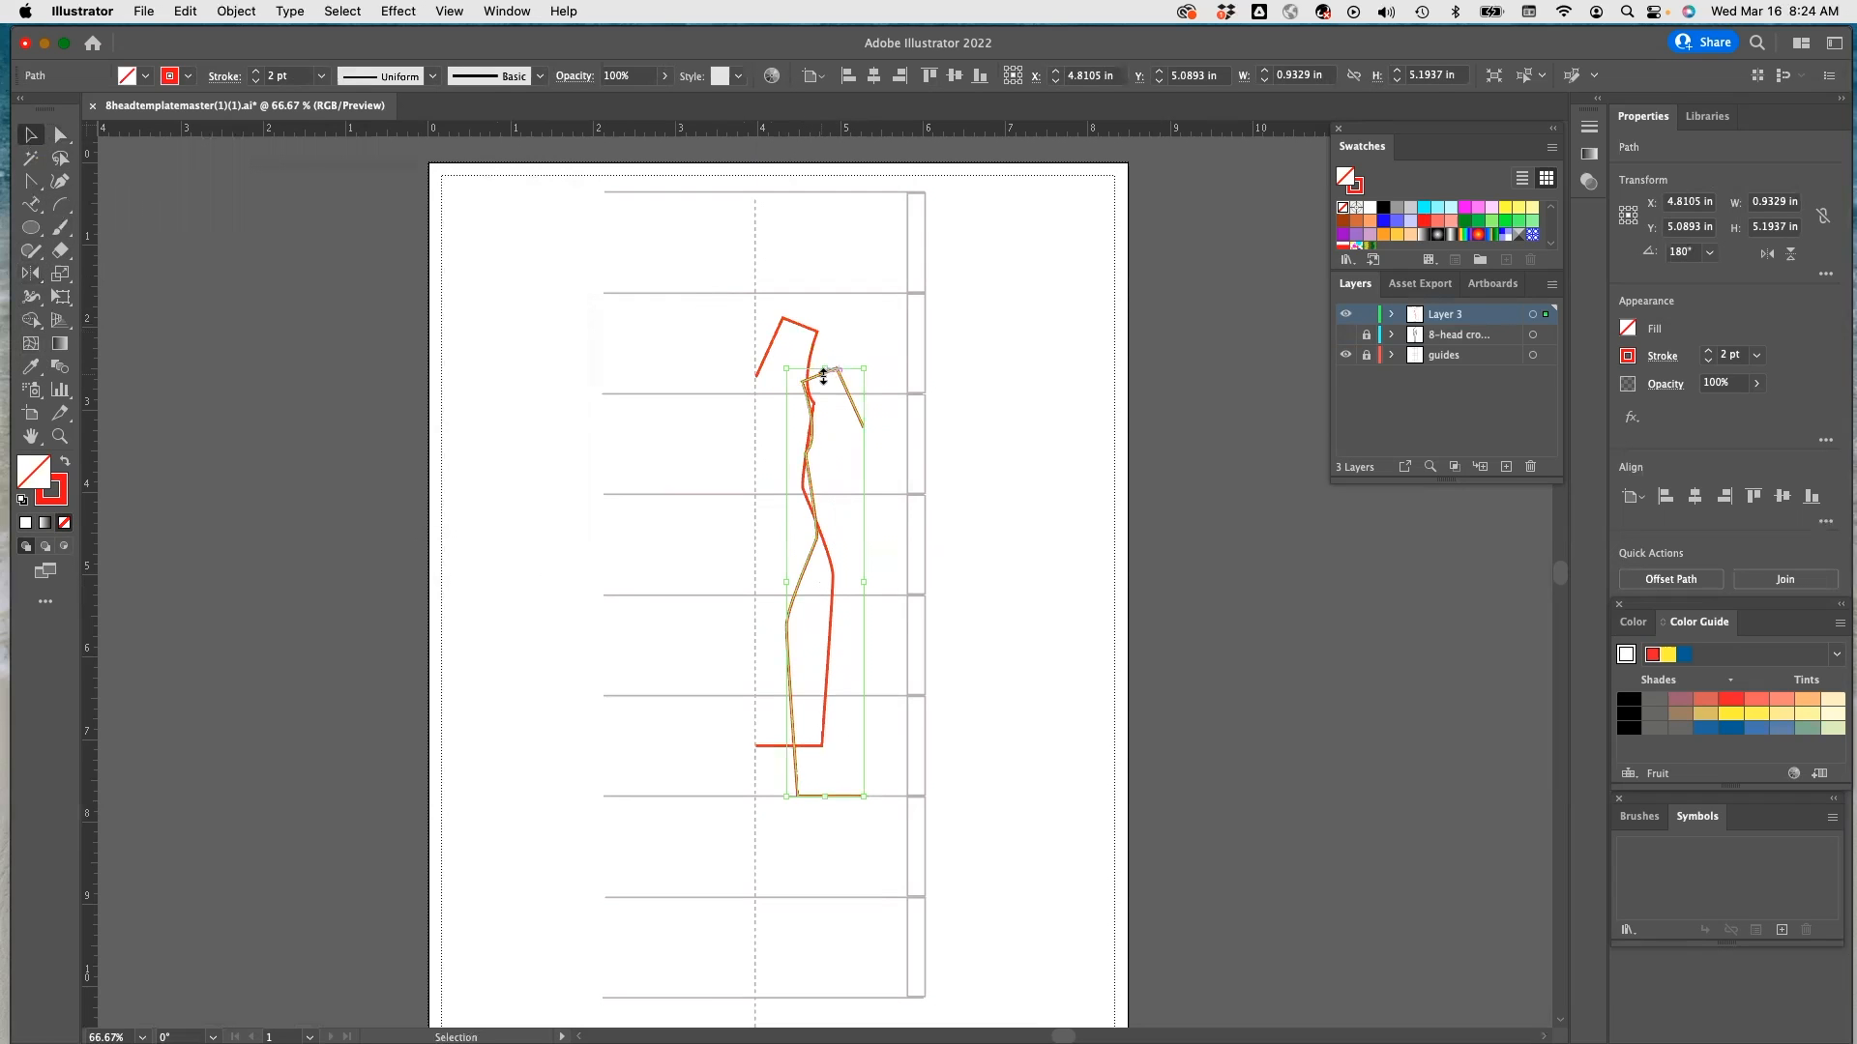
mouse_move(827, 375)
mouse_down()
mouse_move(745, 353)
mouse_move(830, 383)
mouse_move(829, 402)
mouse_up()
key(super+z)
drag(838, 375, 728, 315)
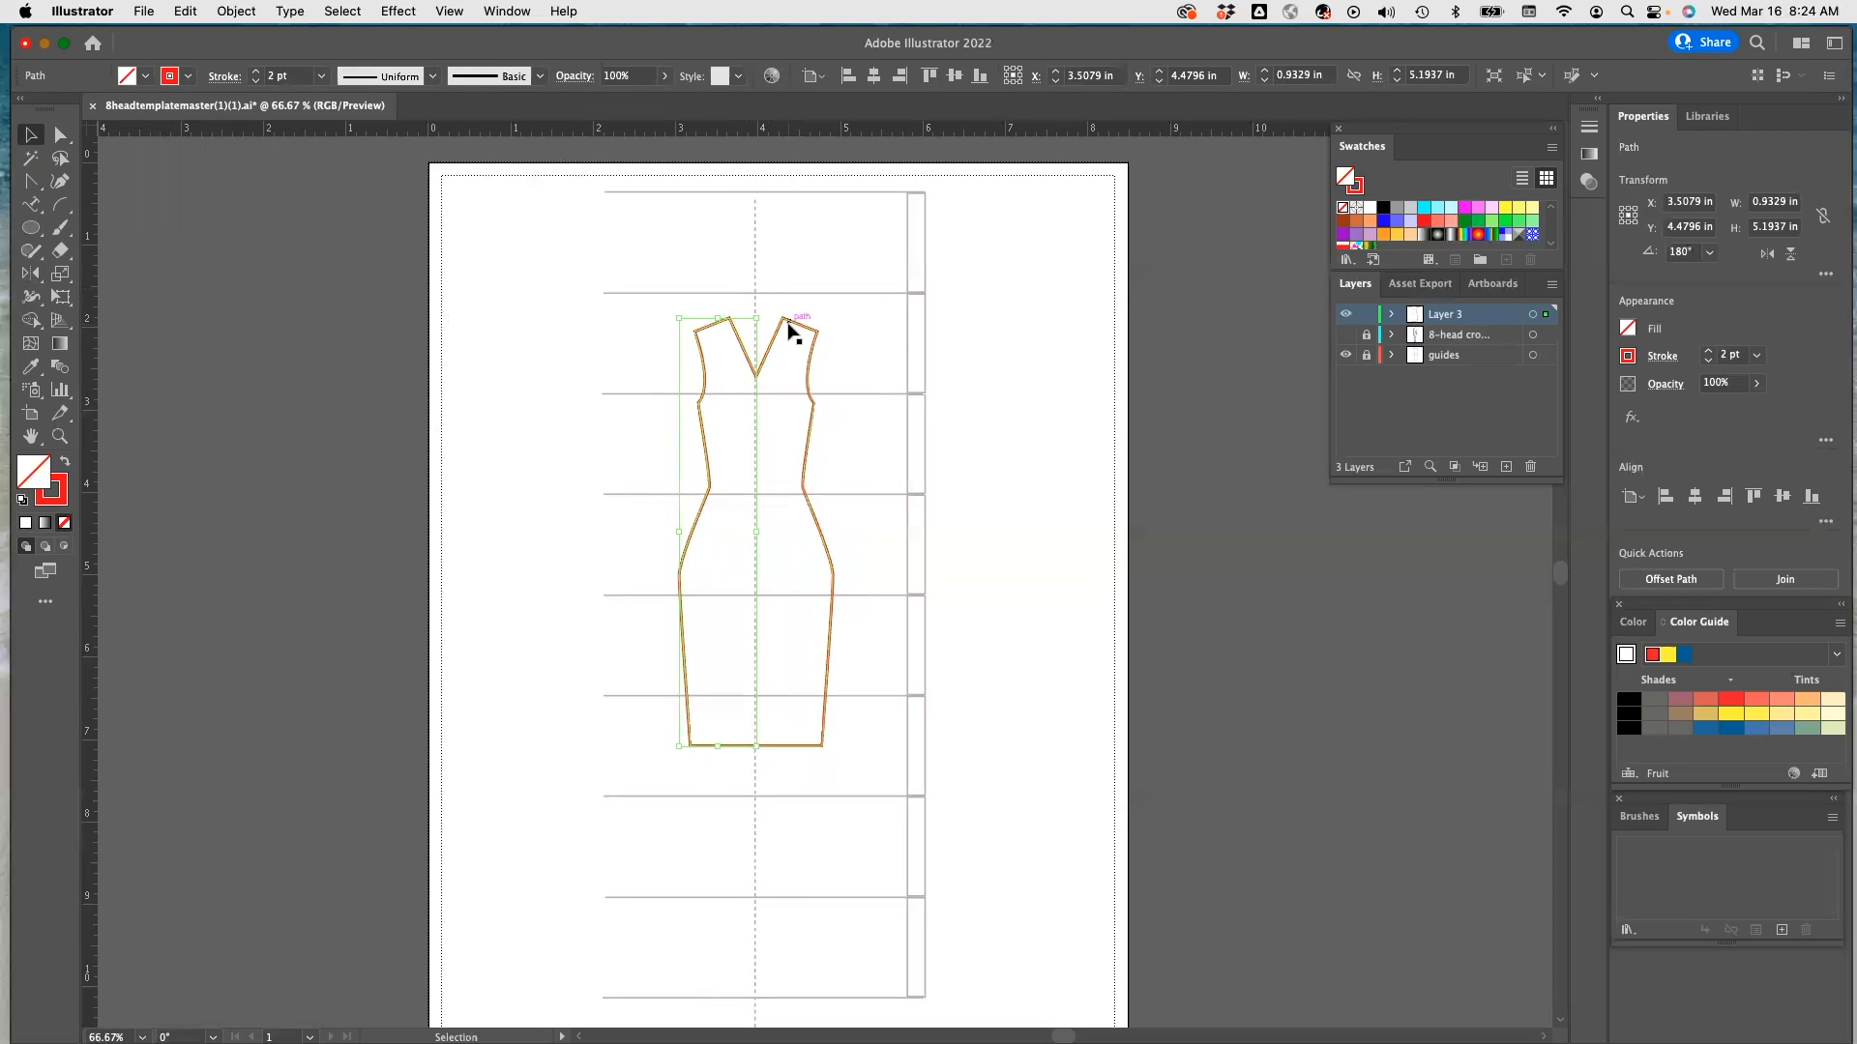
Join the open ends of the two dress halves at the centre of the V-neckline
click(751, 355)
click(60, 136)
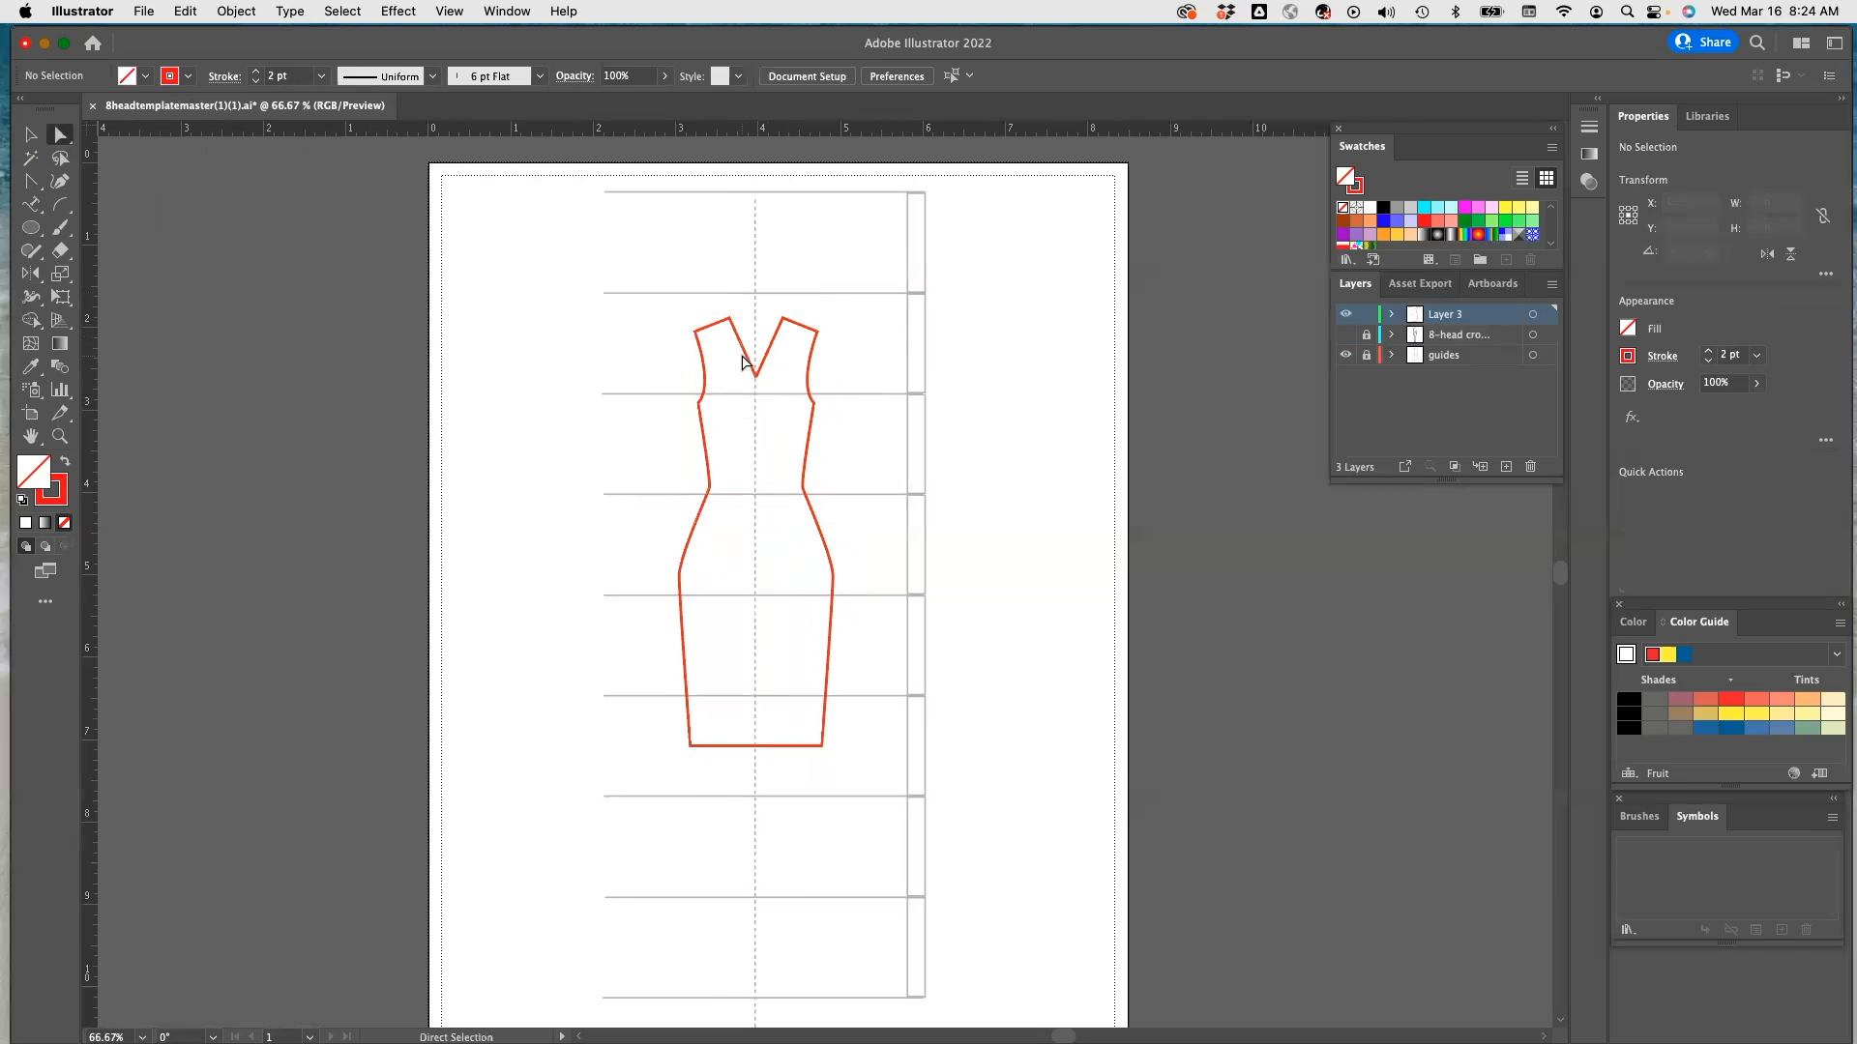
key(super+a)
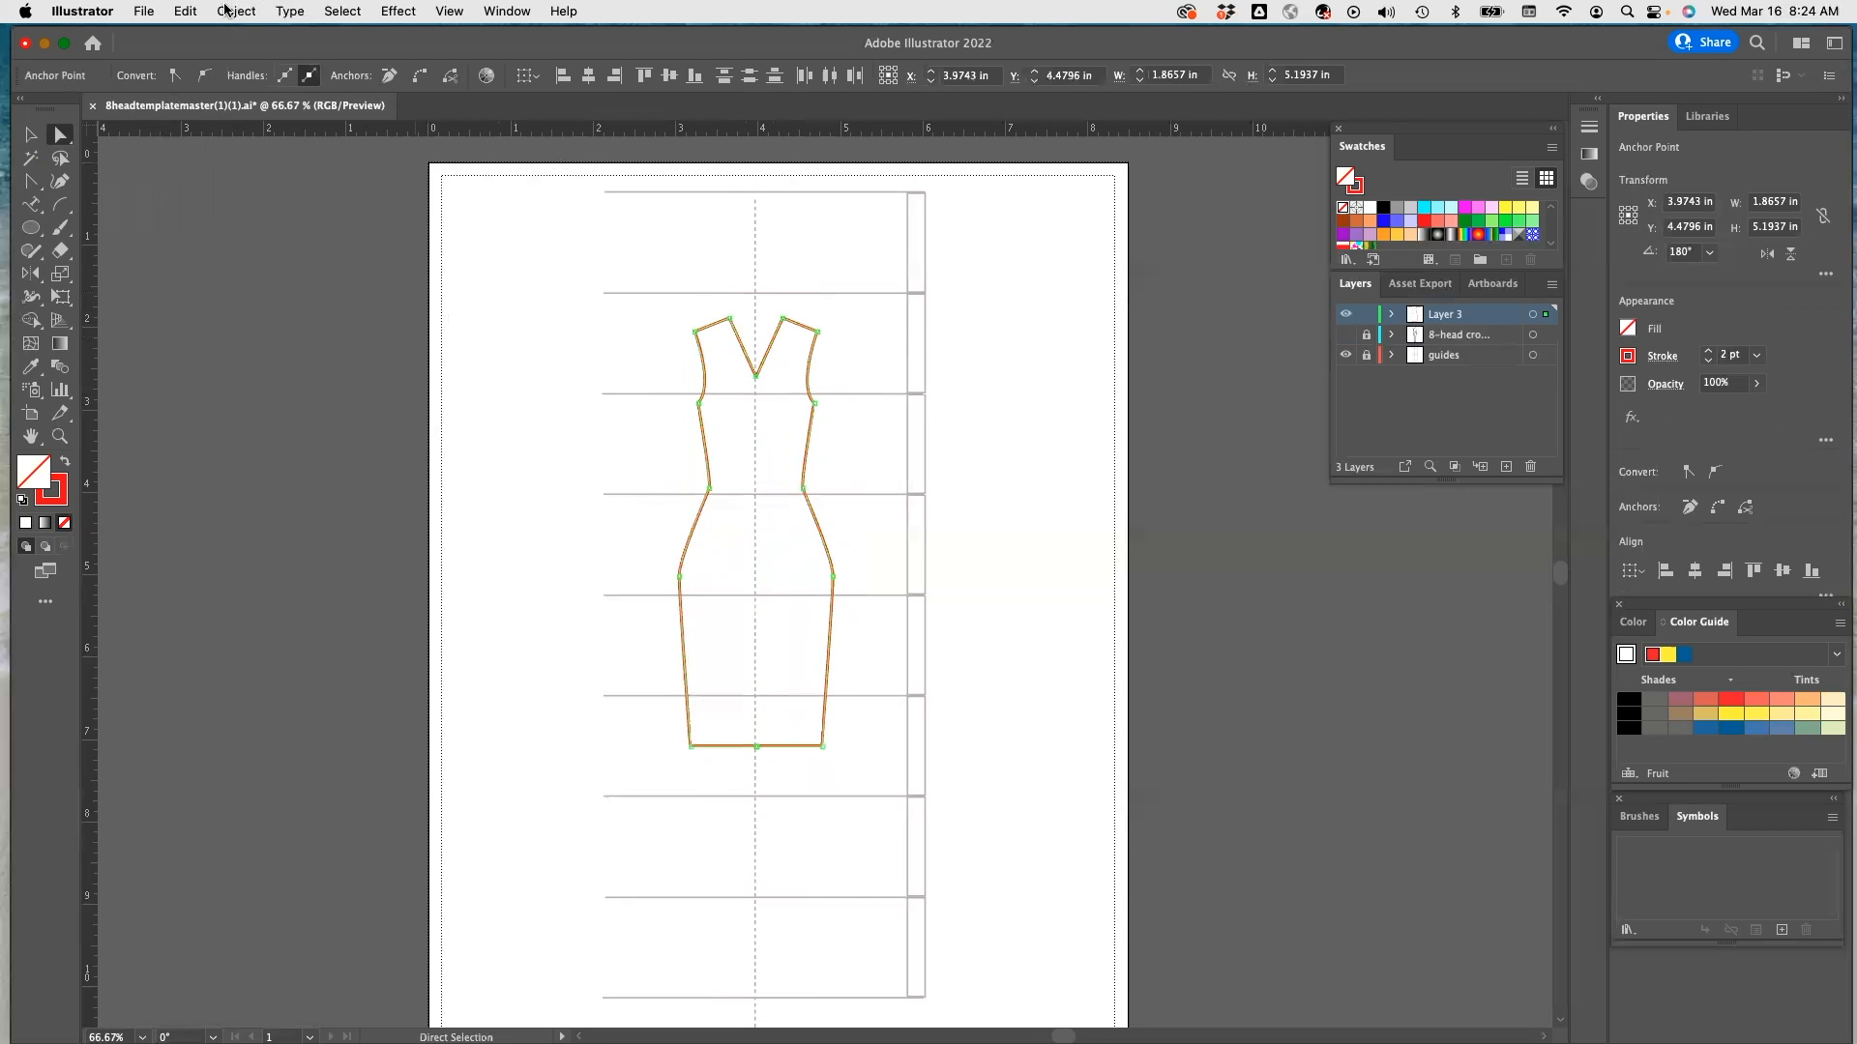
click(225, 10)
mouse_move(338, 497)
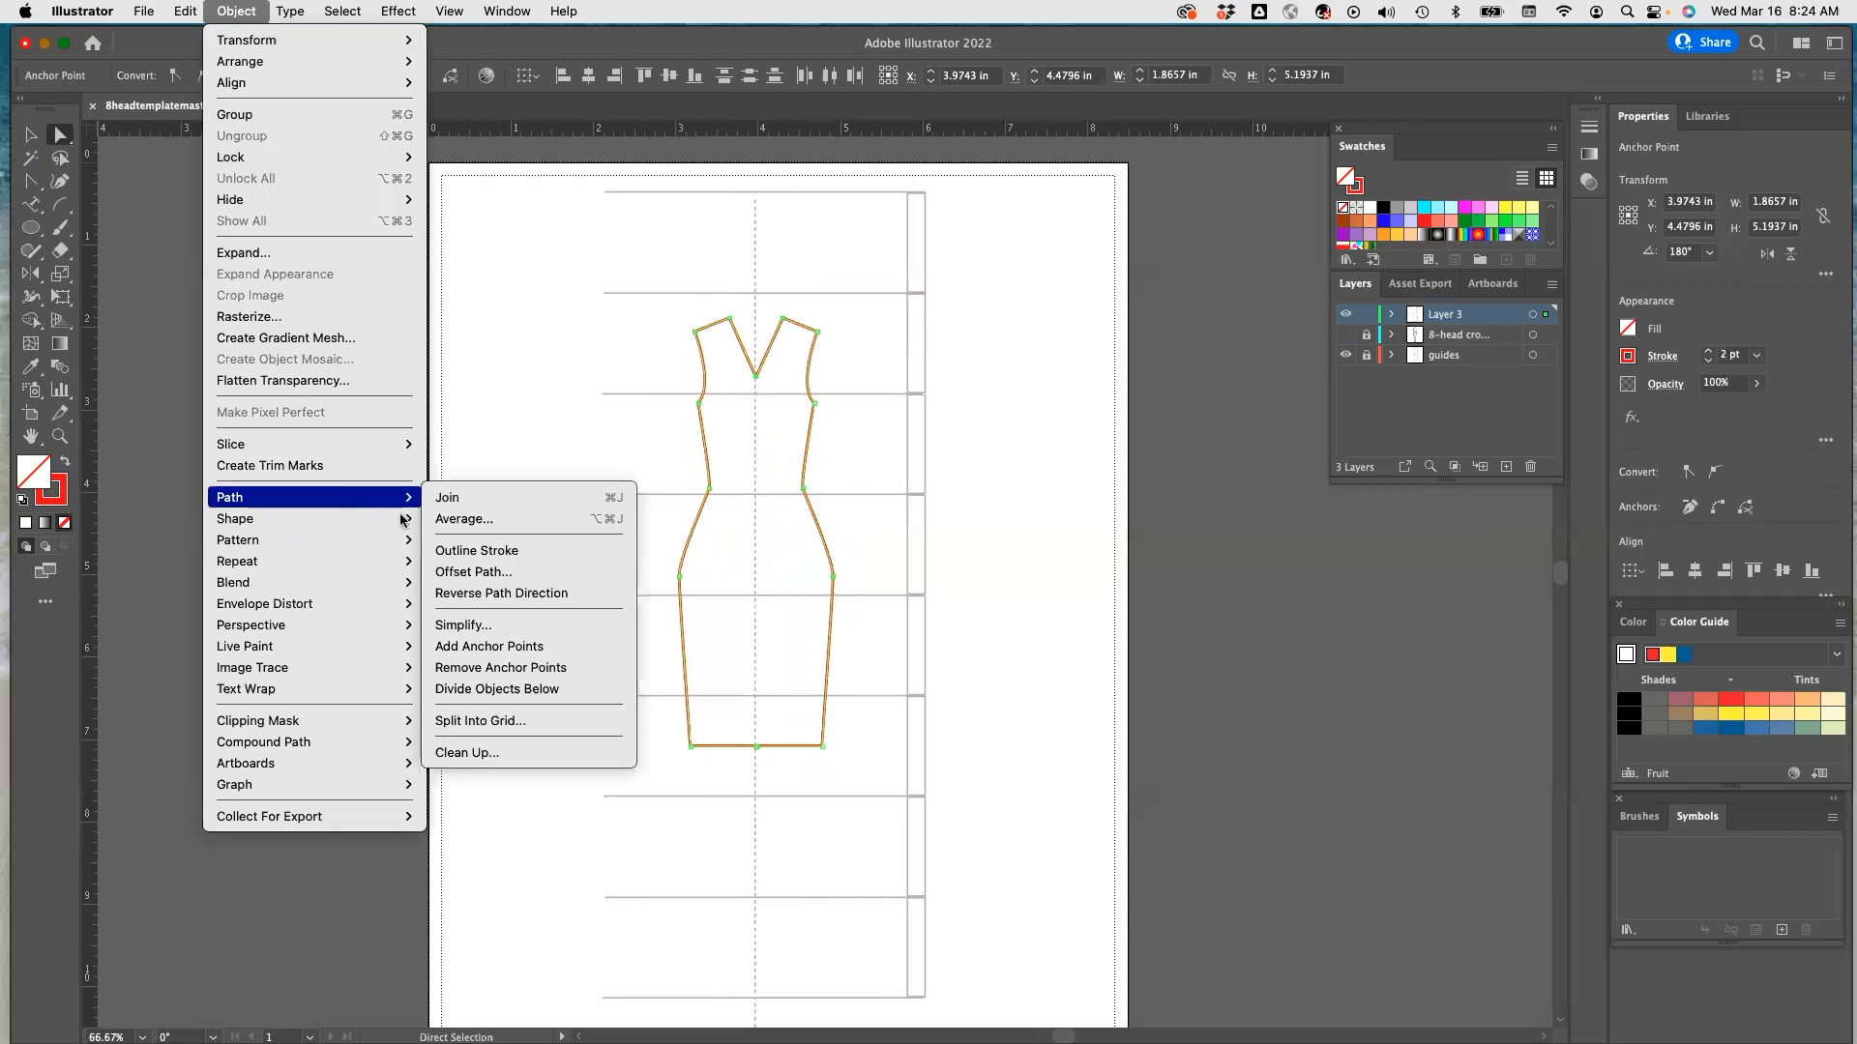
click(492, 499)
click(736, 735)
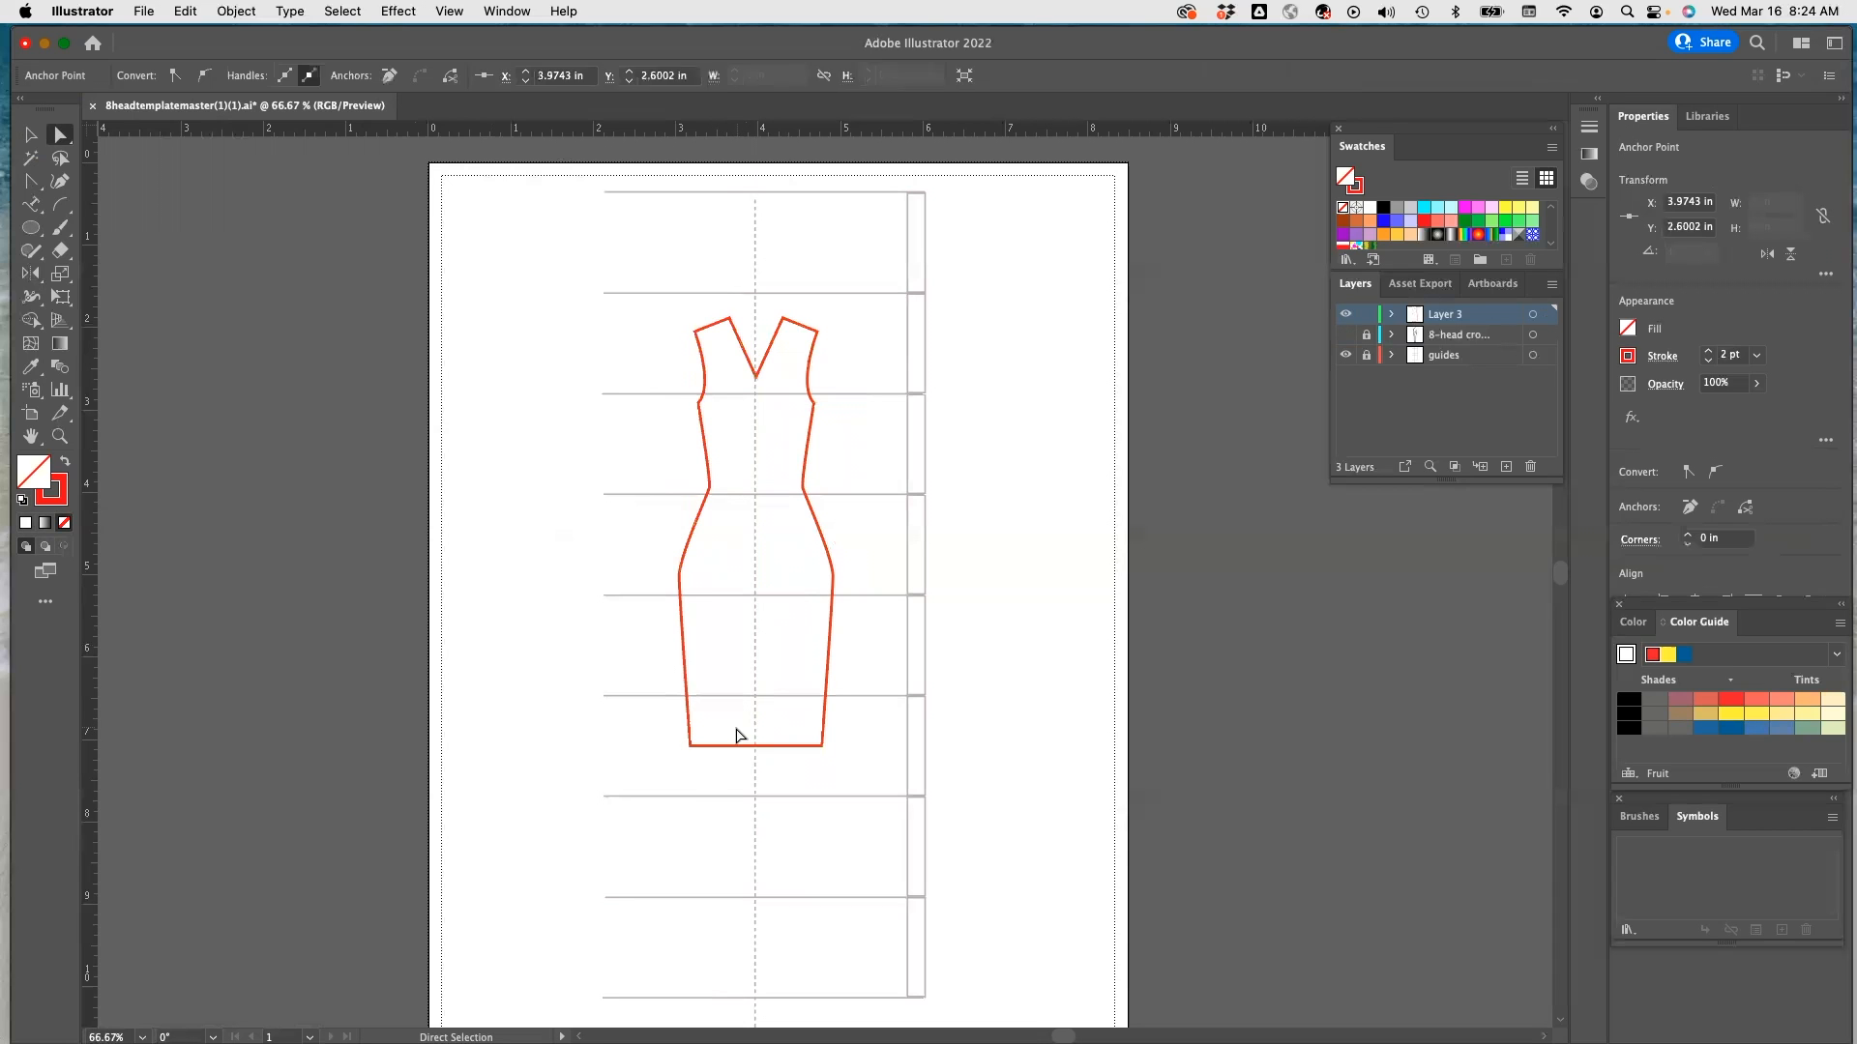
Join the remaining open ends at the hem's centre and test-move the dress as one closed outline
click(757, 747)
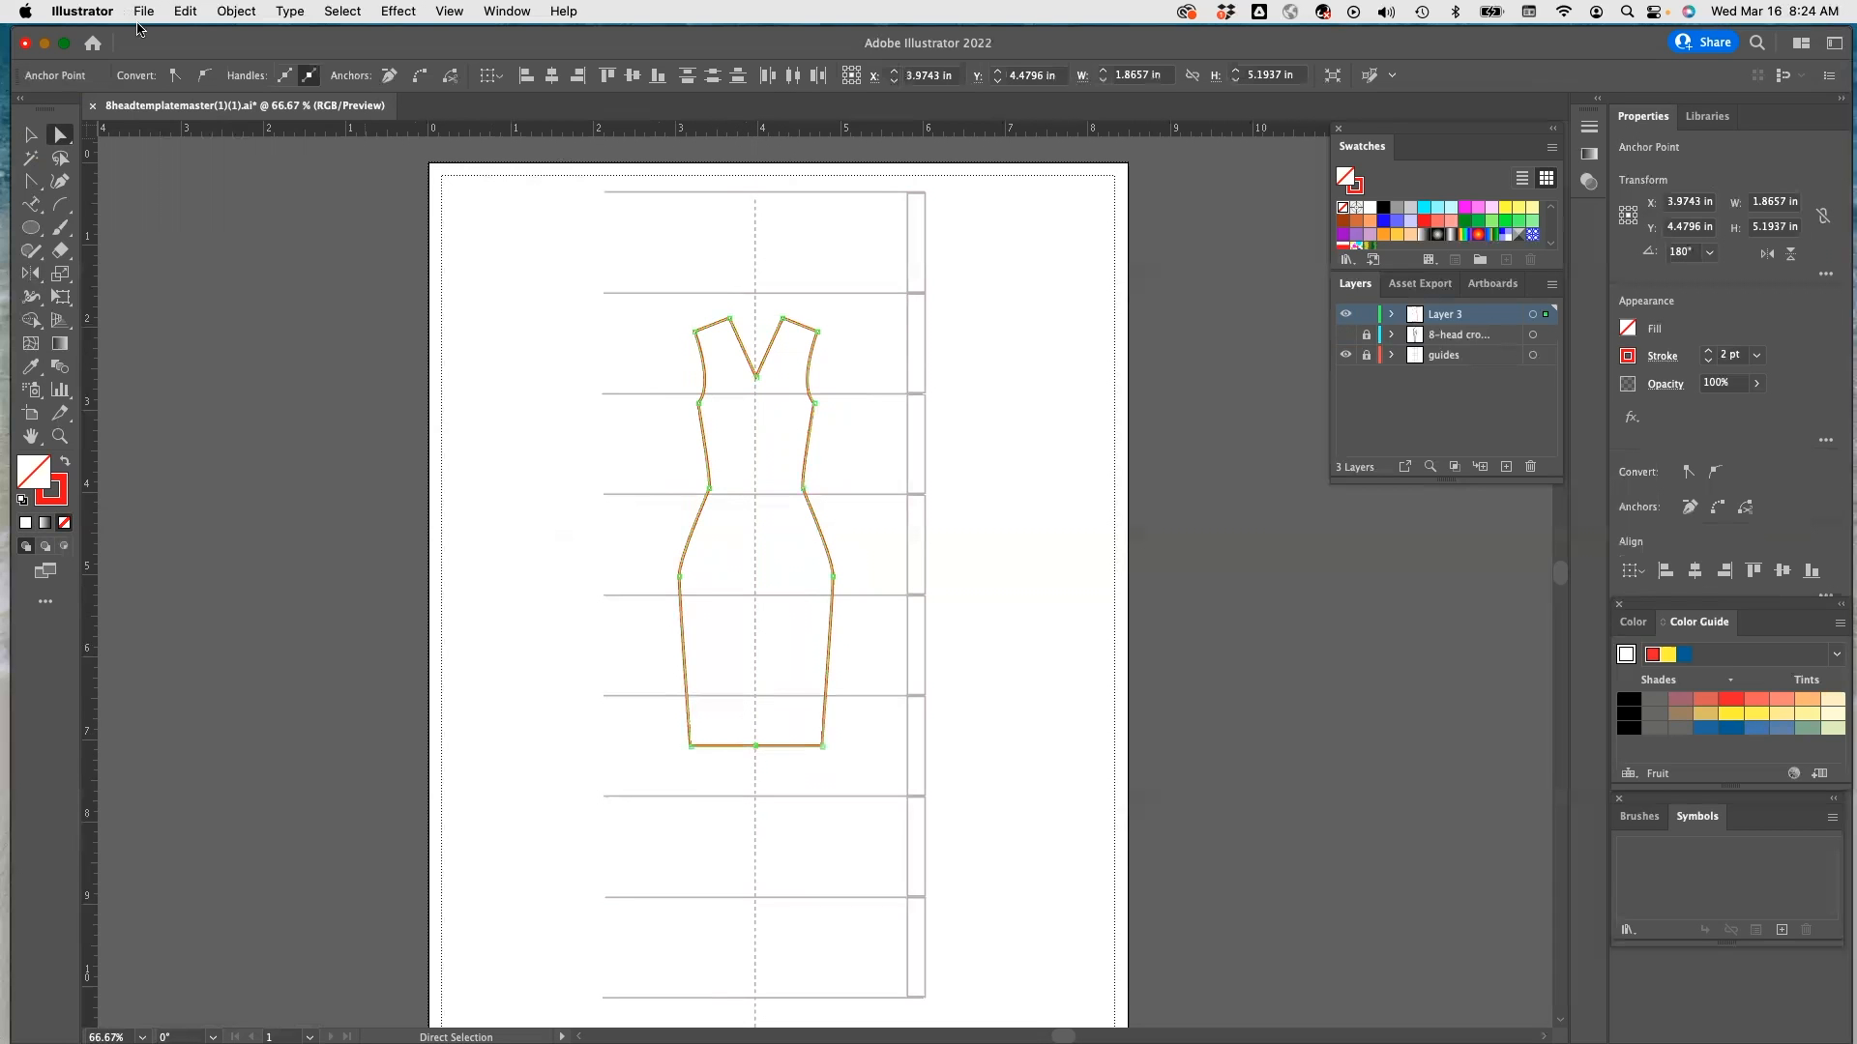
click(236, 10)
mouse_move(302, 502)
click(474, 501)
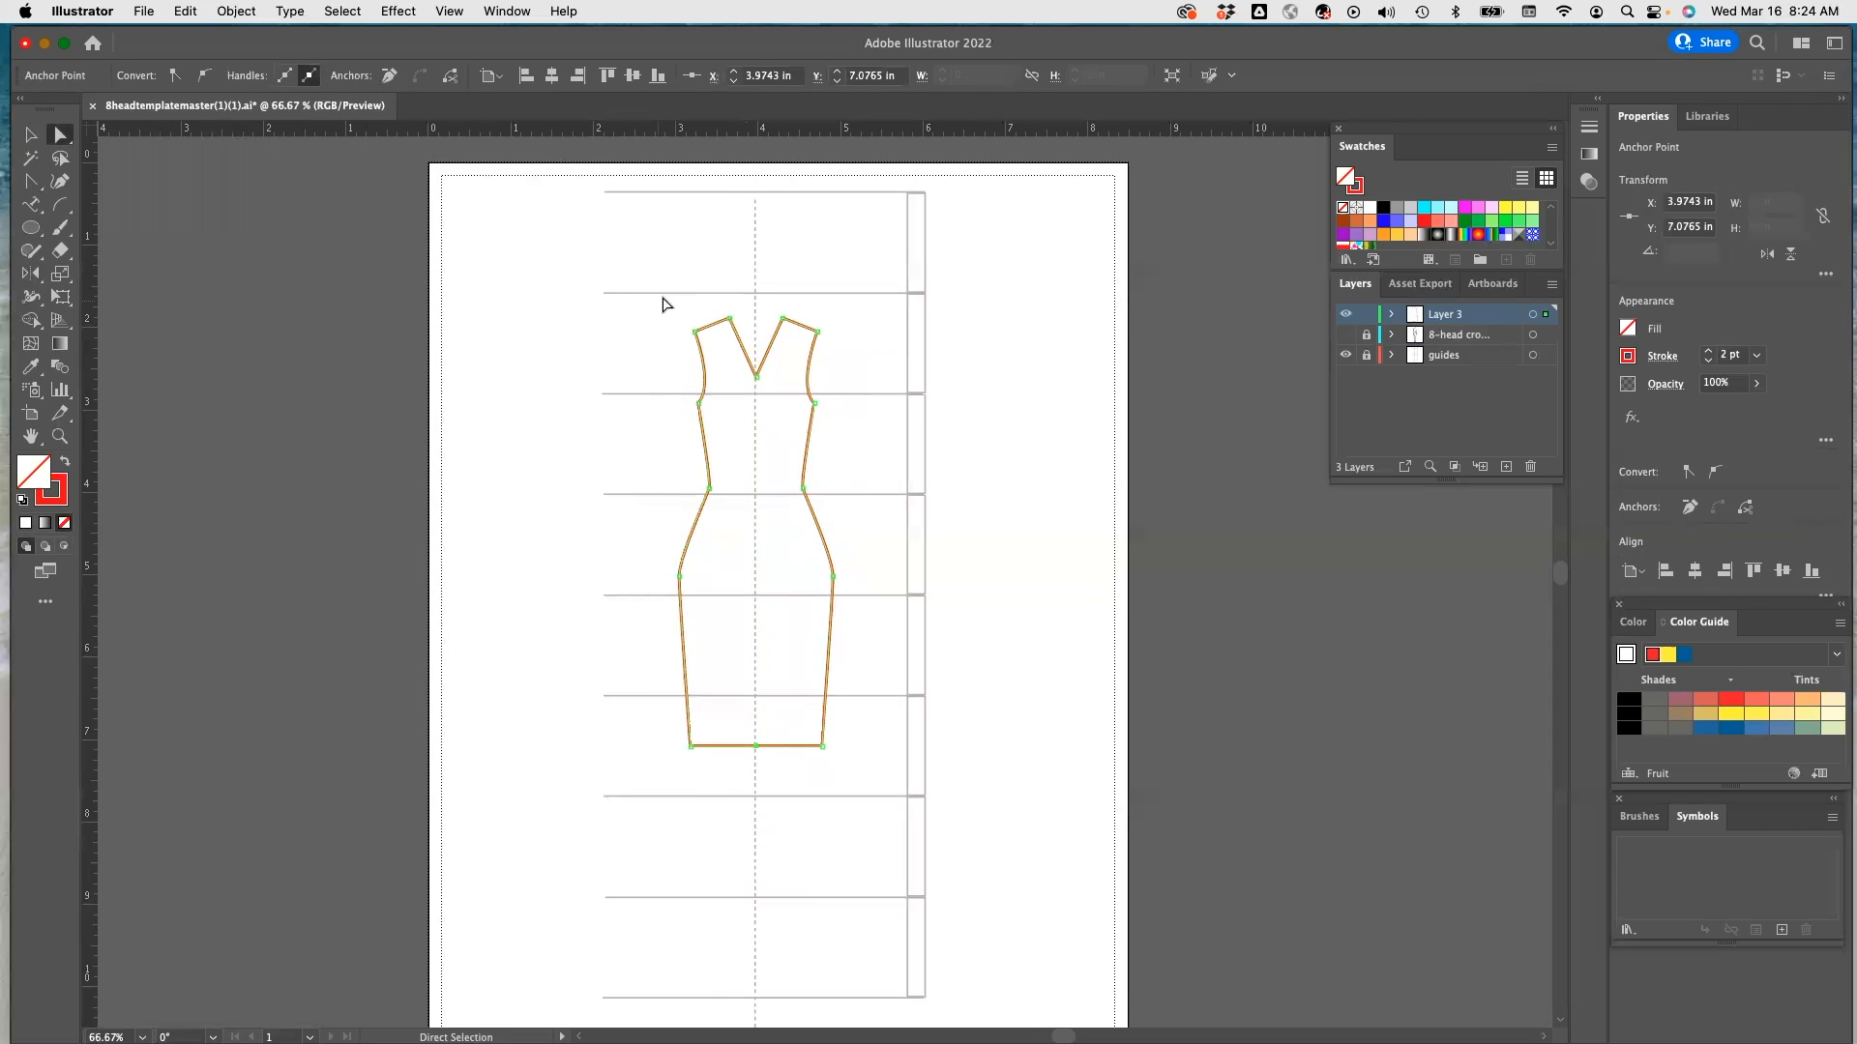
click(29, 135)
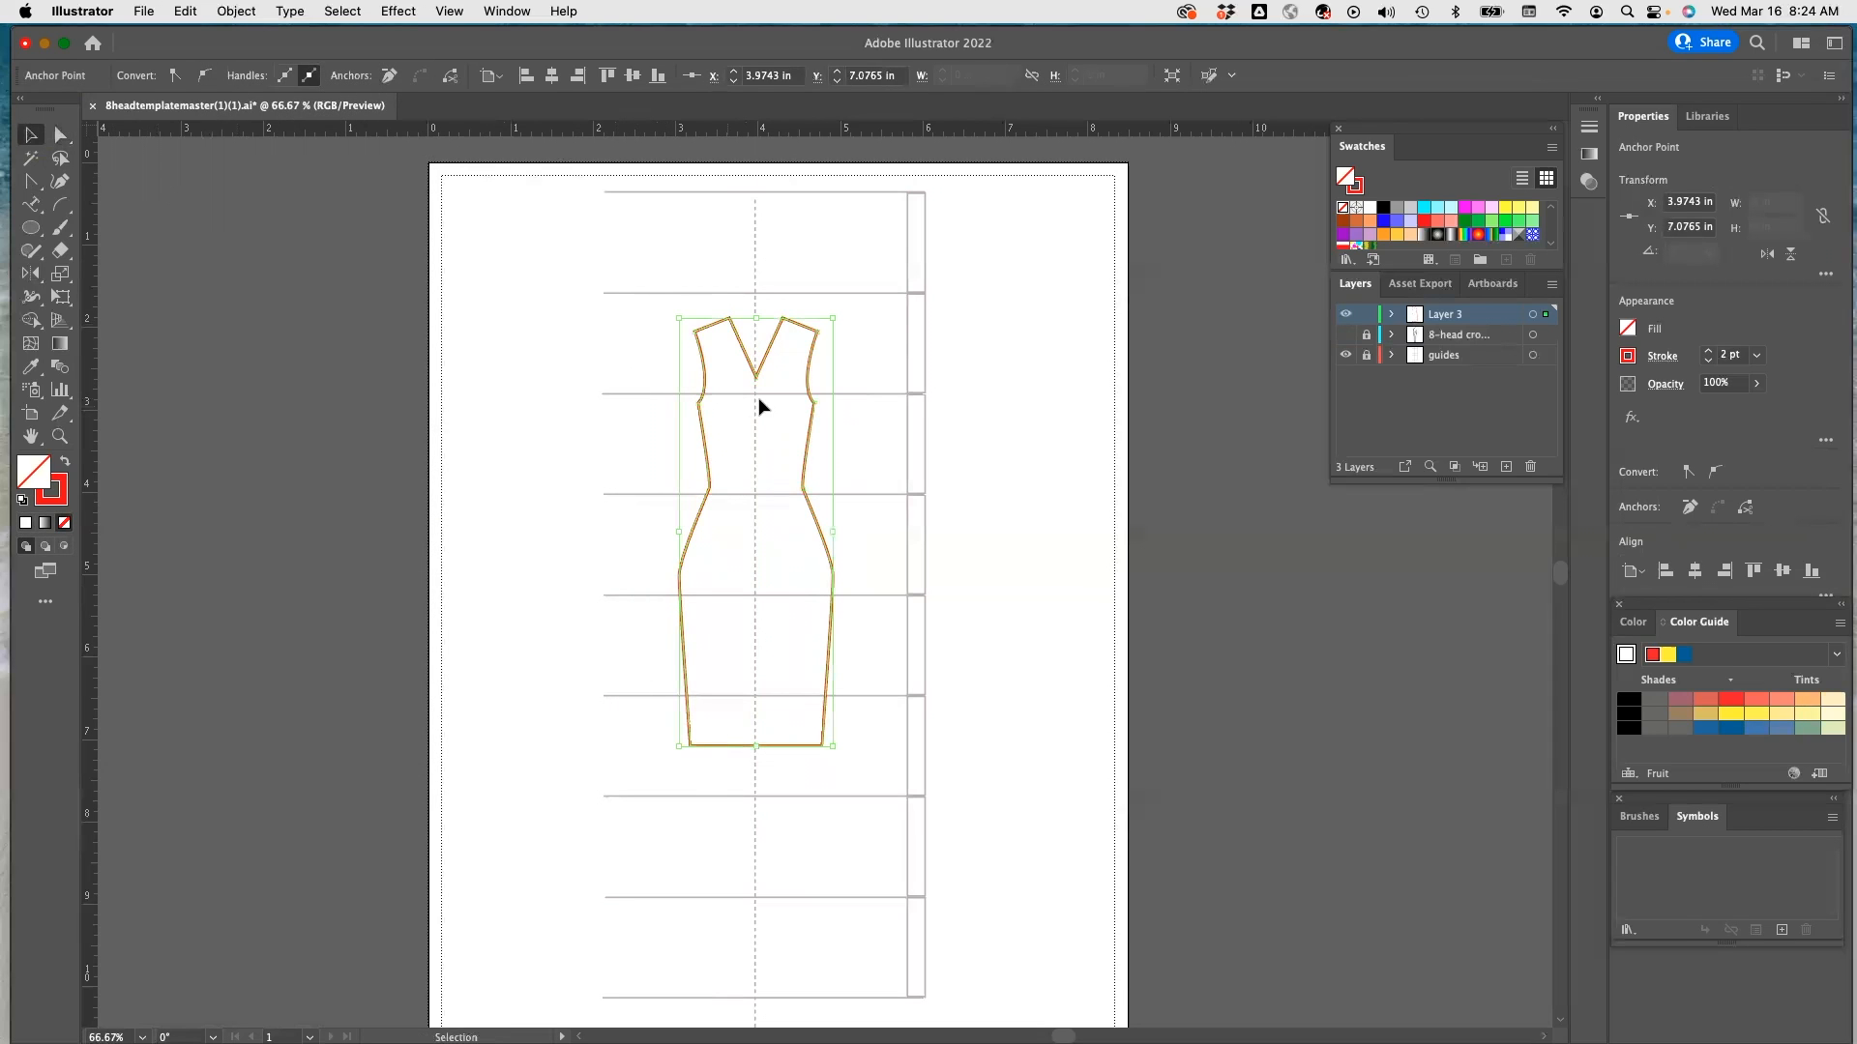
mouse_move(758, 379)
mouse_down()
mouse_move(687, 352)
mouse_move(753, 380)
mouse_up()
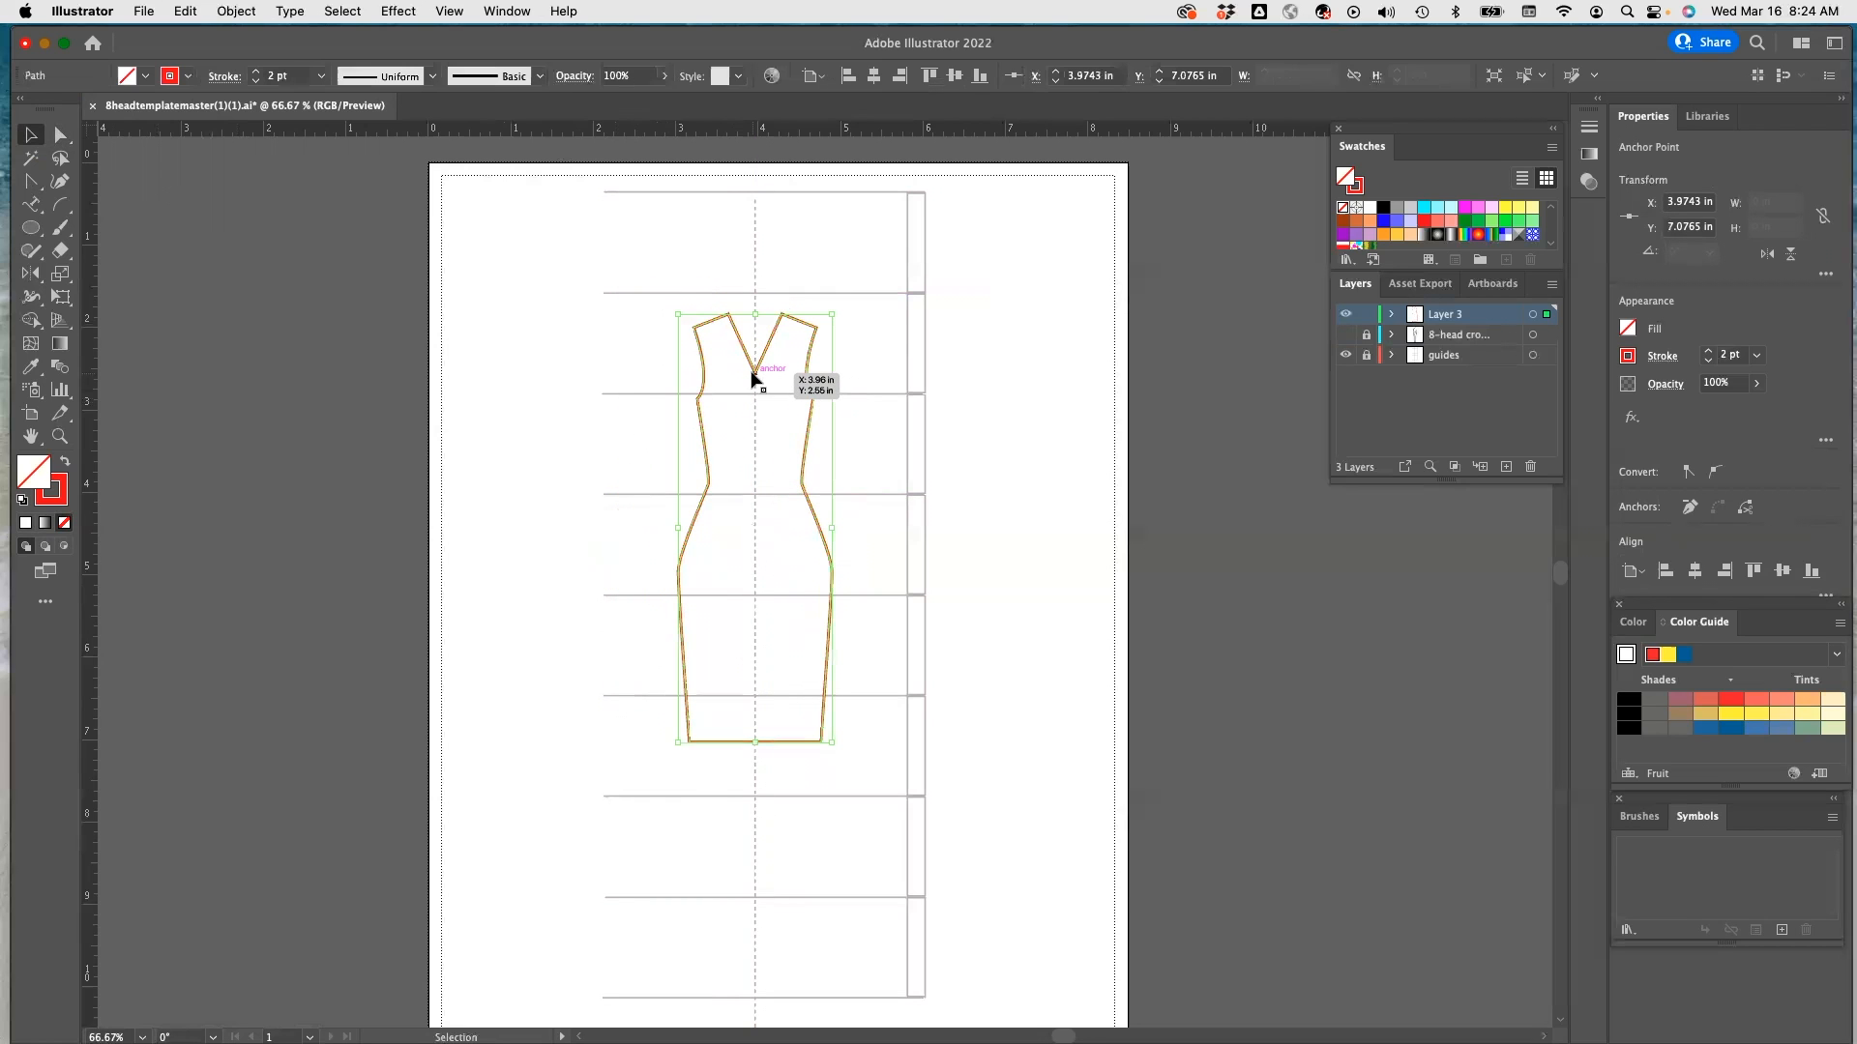
Show the 8-head figure layer again, fill the dress outline with a medium blue swatch and deselect it
click(1345, 335)
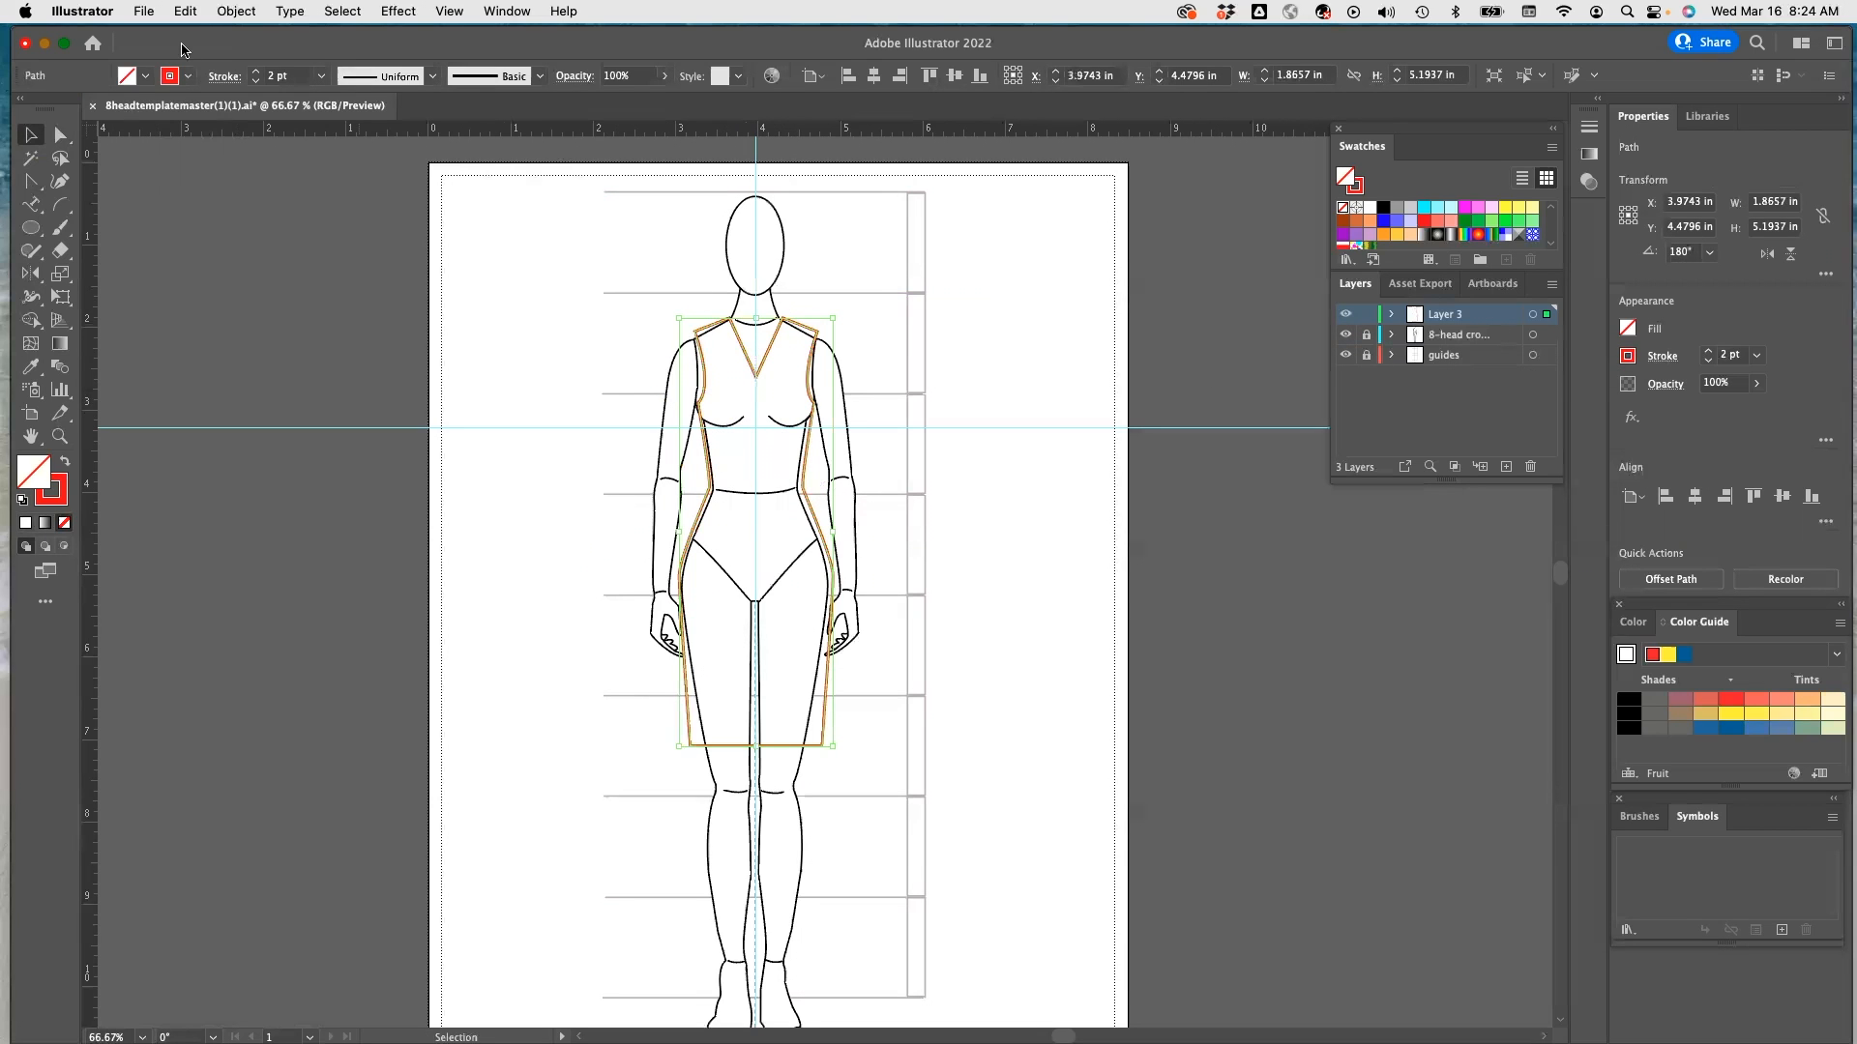
click(147, 77)
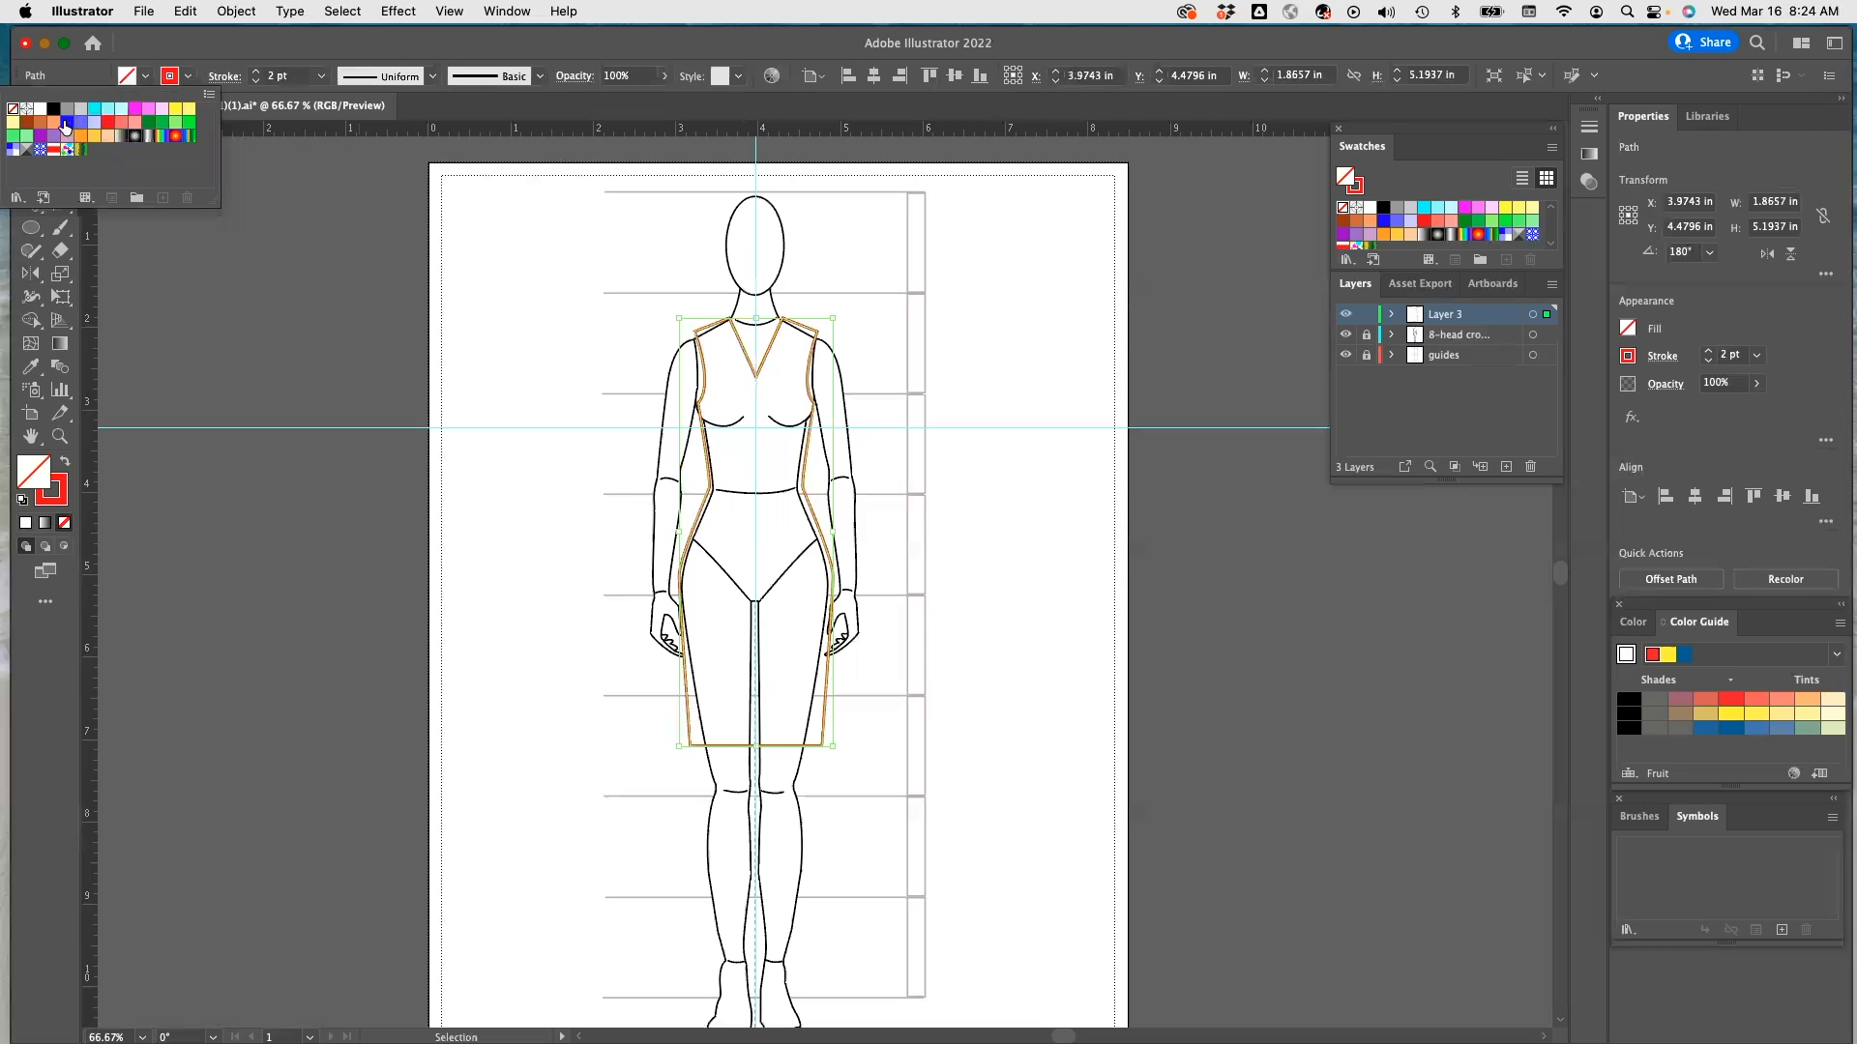
click(80, 122)
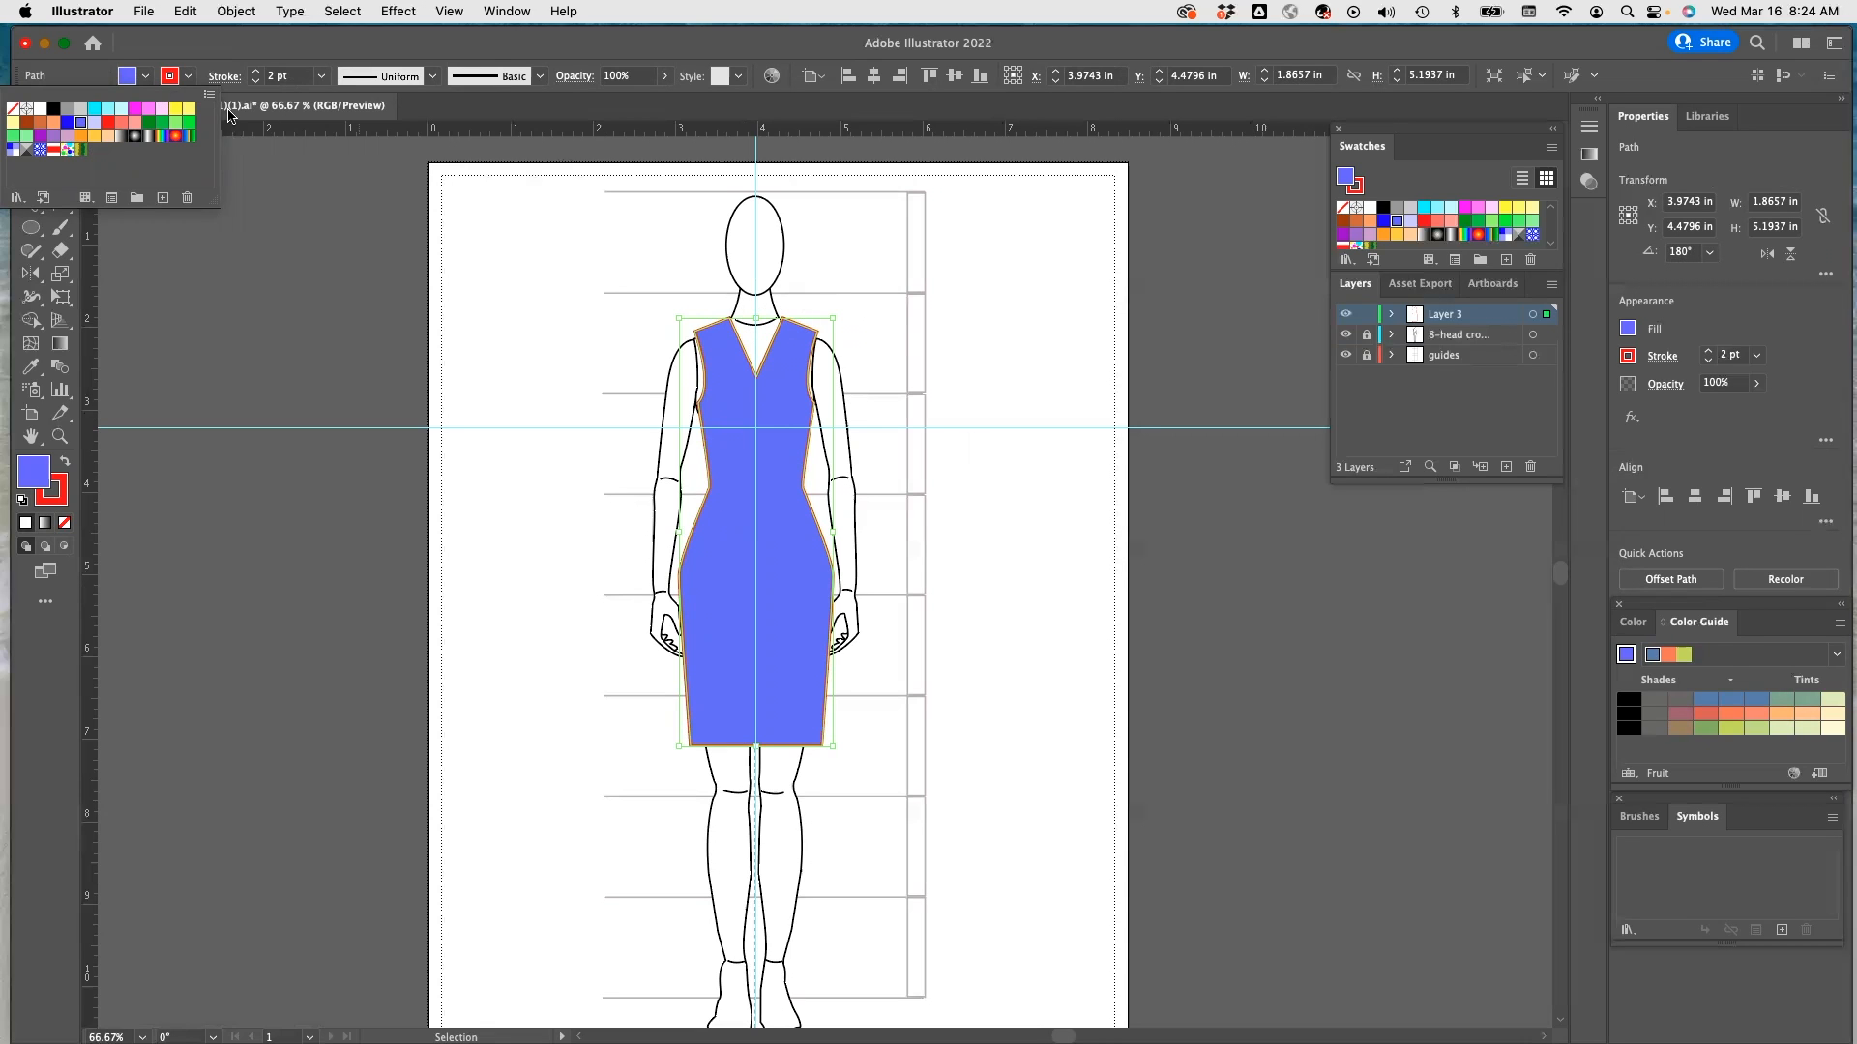
click(154, 13)
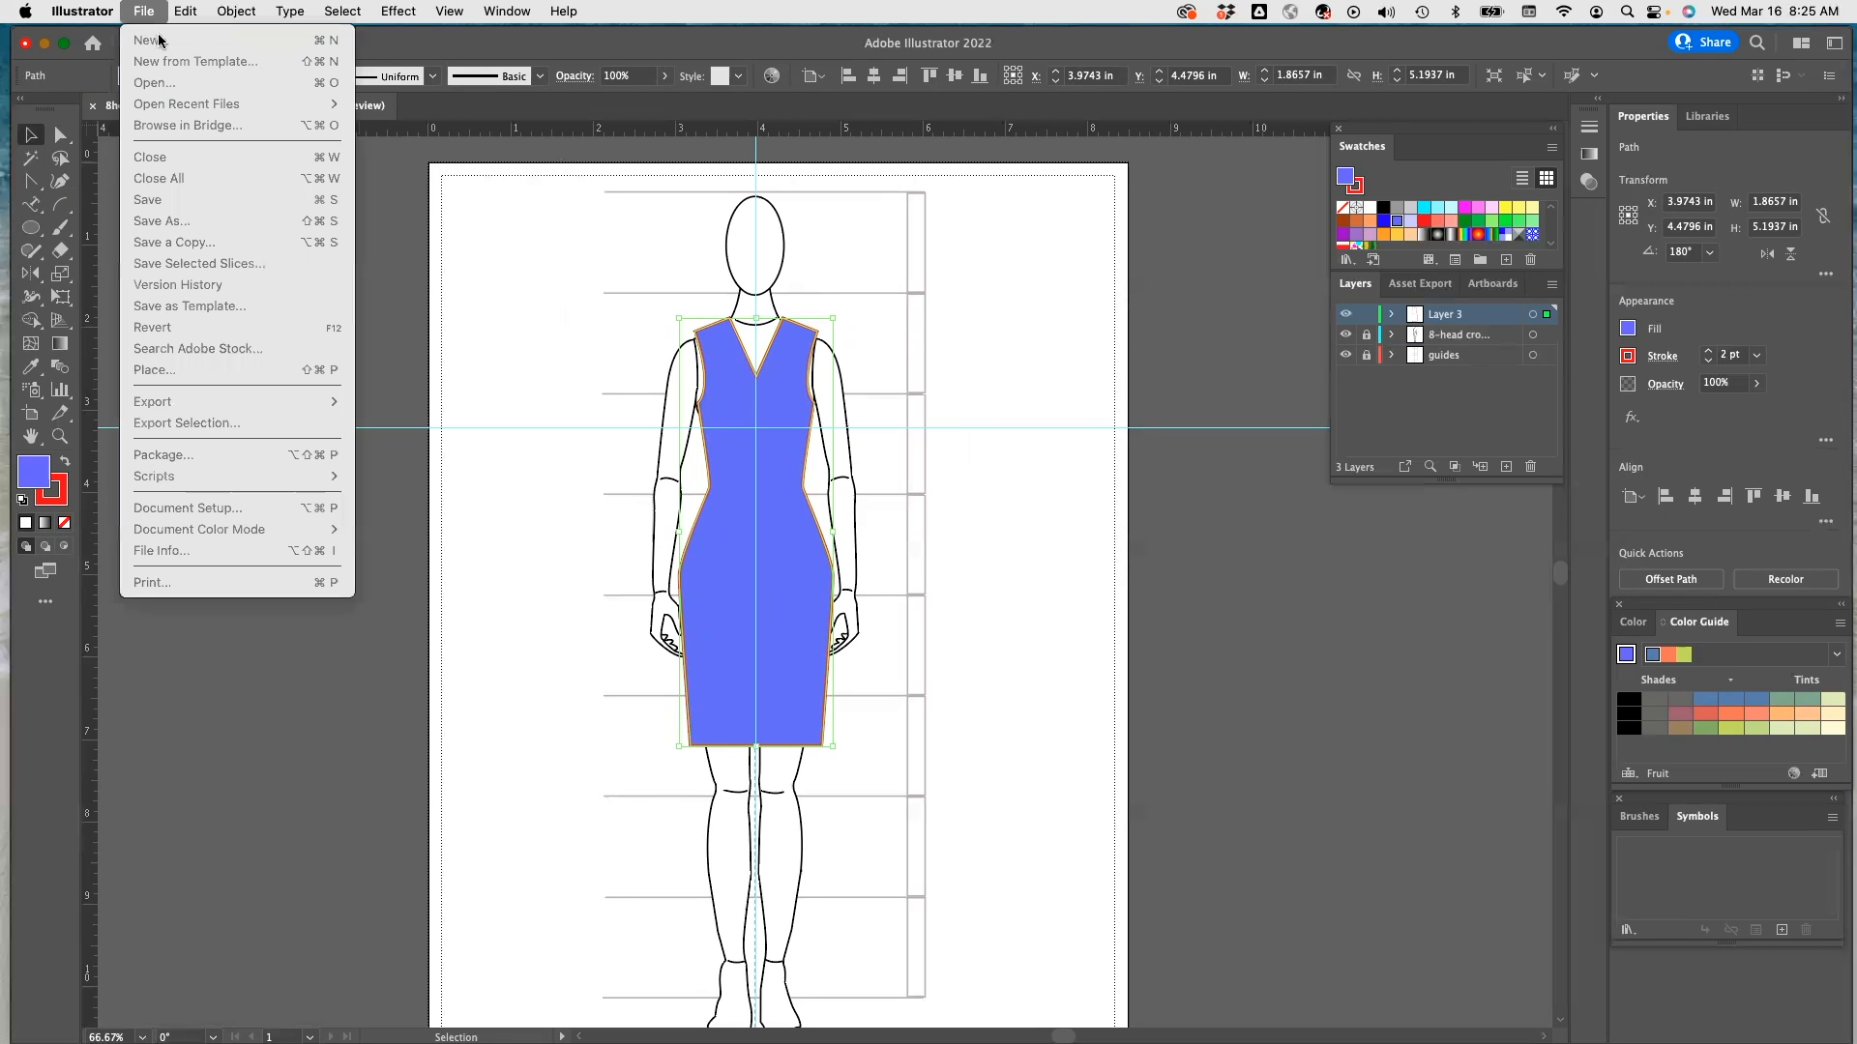
click(628, 312)
click(580, 301)
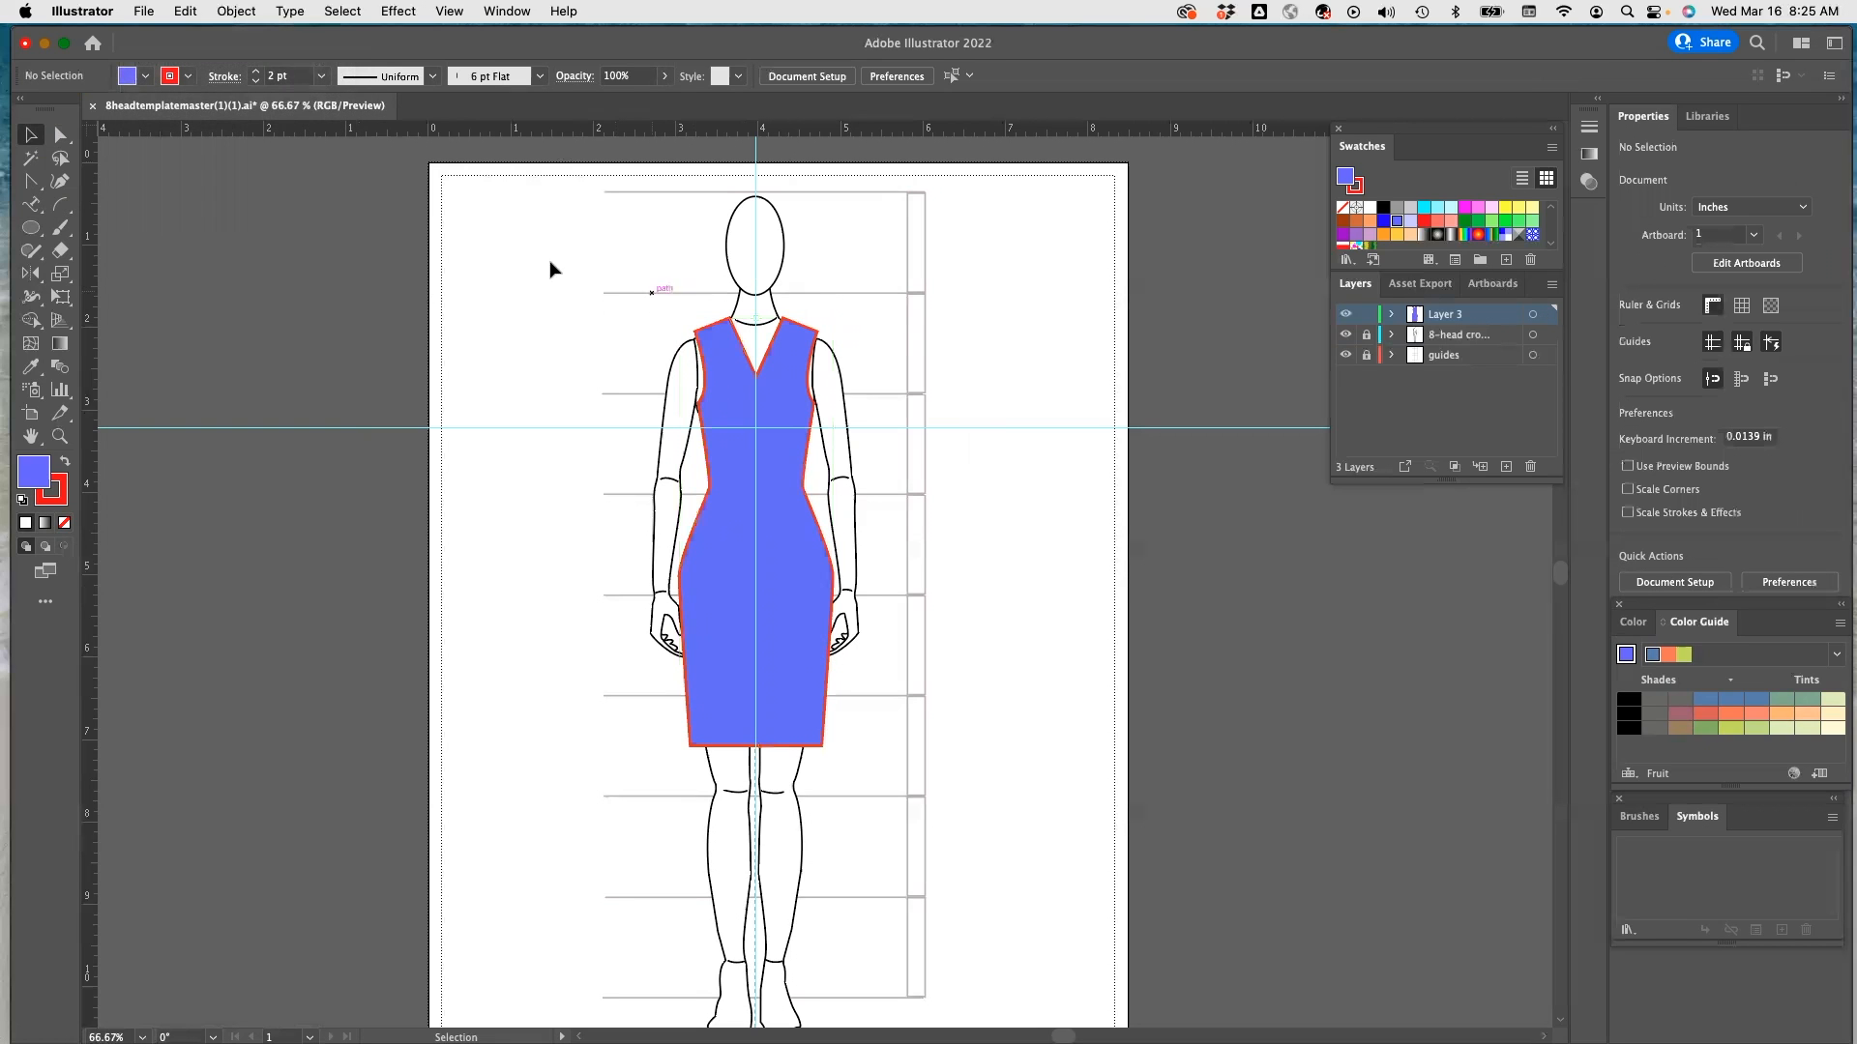
Save the document as "Exercise 14 Drawing Flats on Croquis.ai" in the Illustrator Exercises folder
click(155, 14)
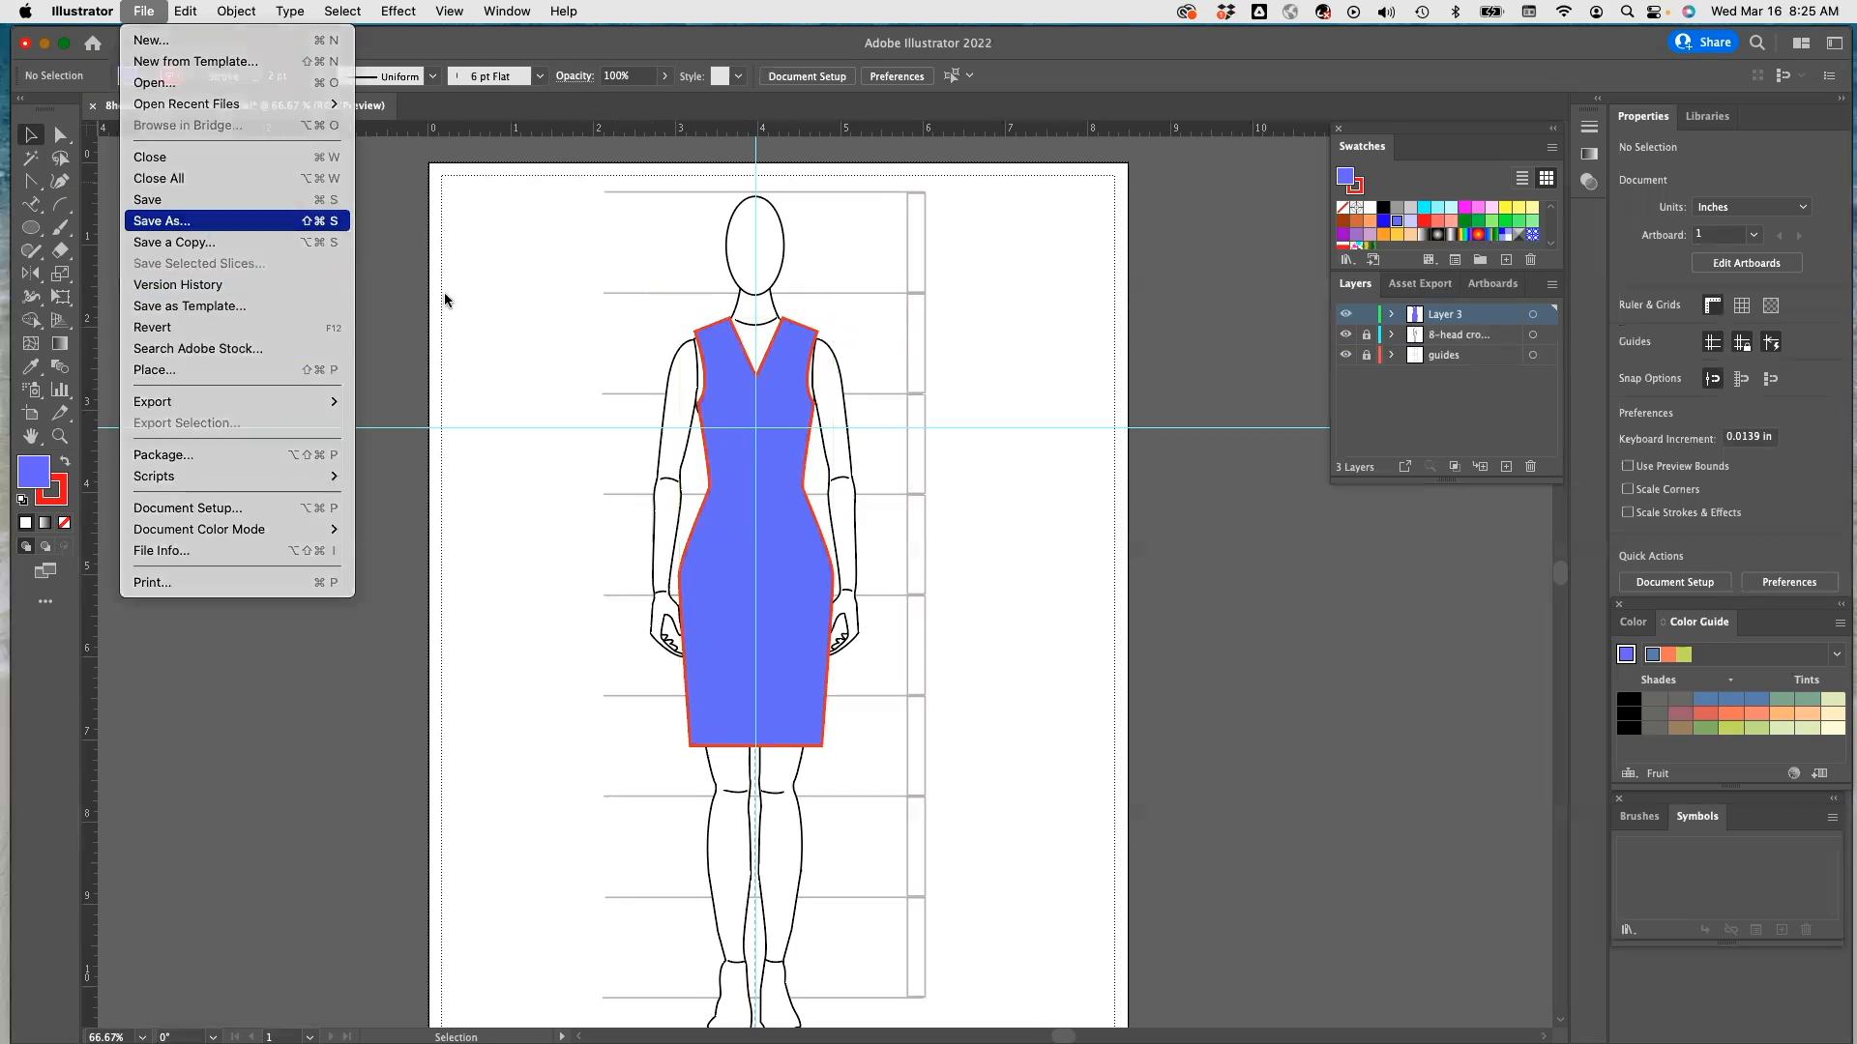
click(232, 220)
click(720, 709)
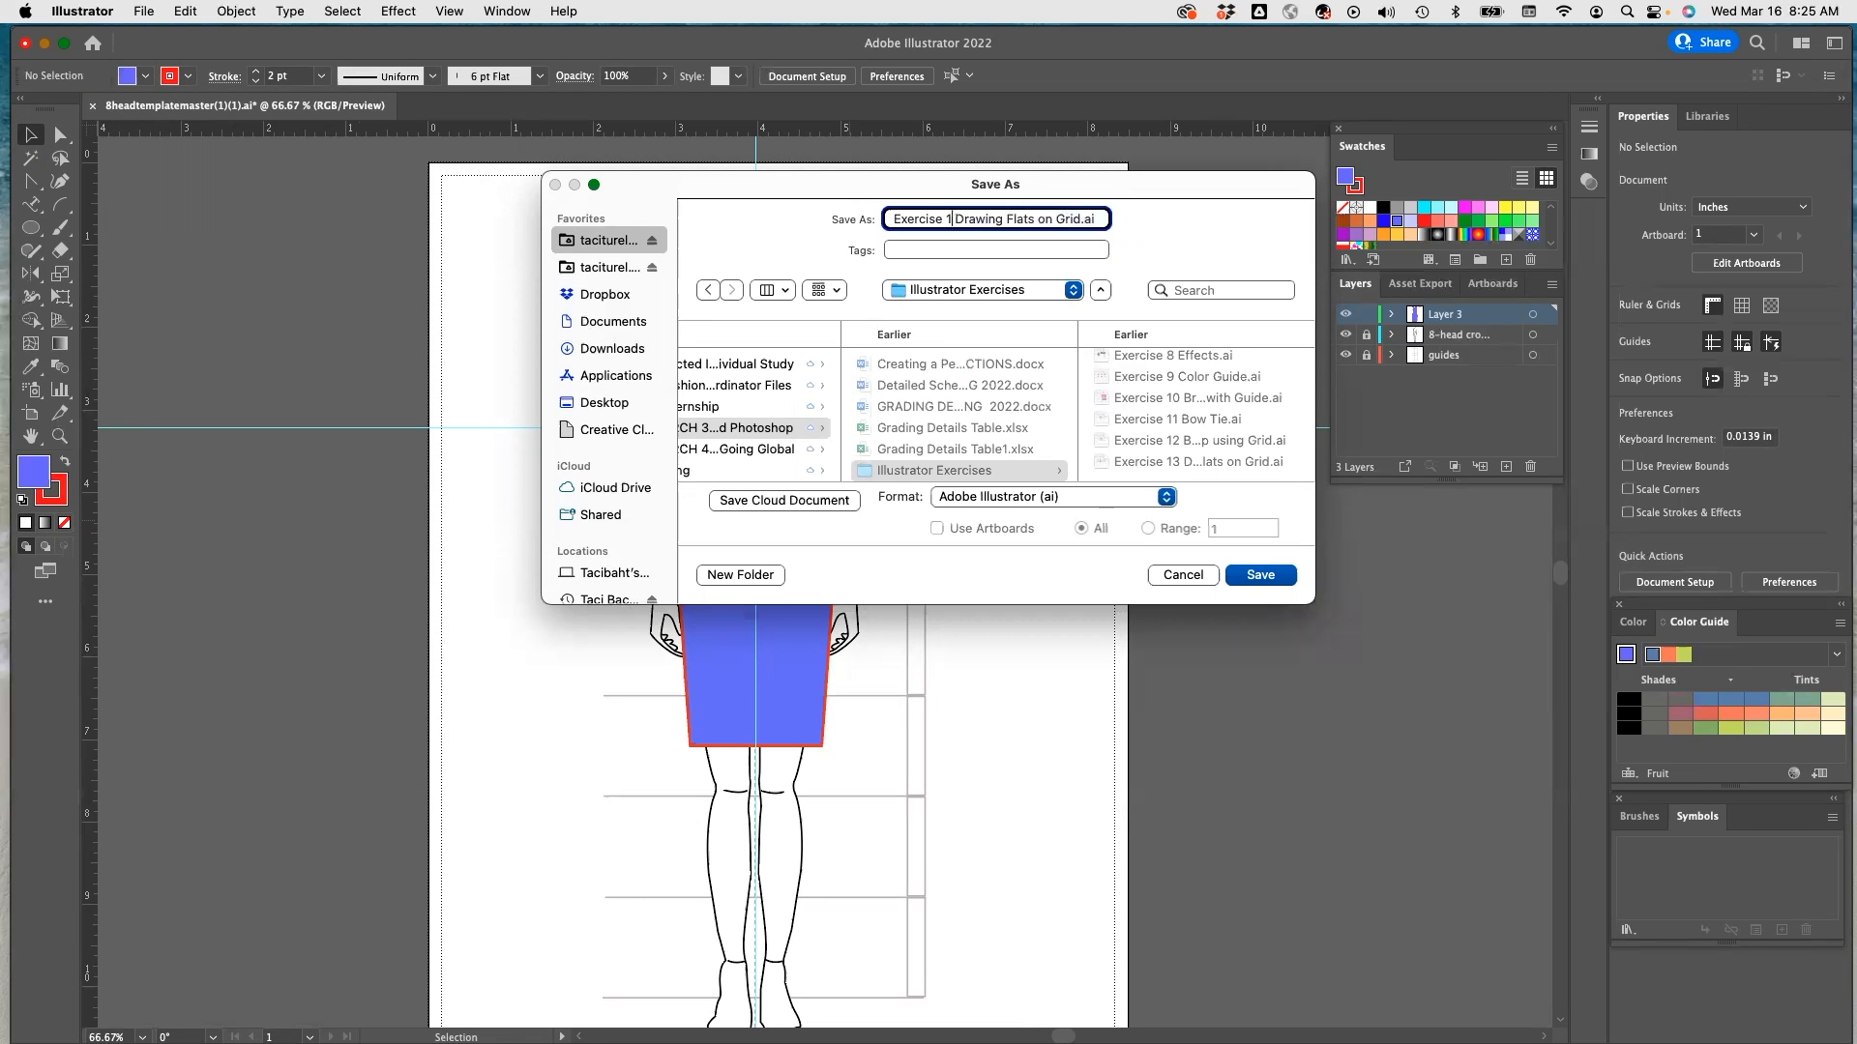
text(4)
drag(1067, 217, 1081, 216)
text(Croquis)
click(1258, 576)
click(795, 780)
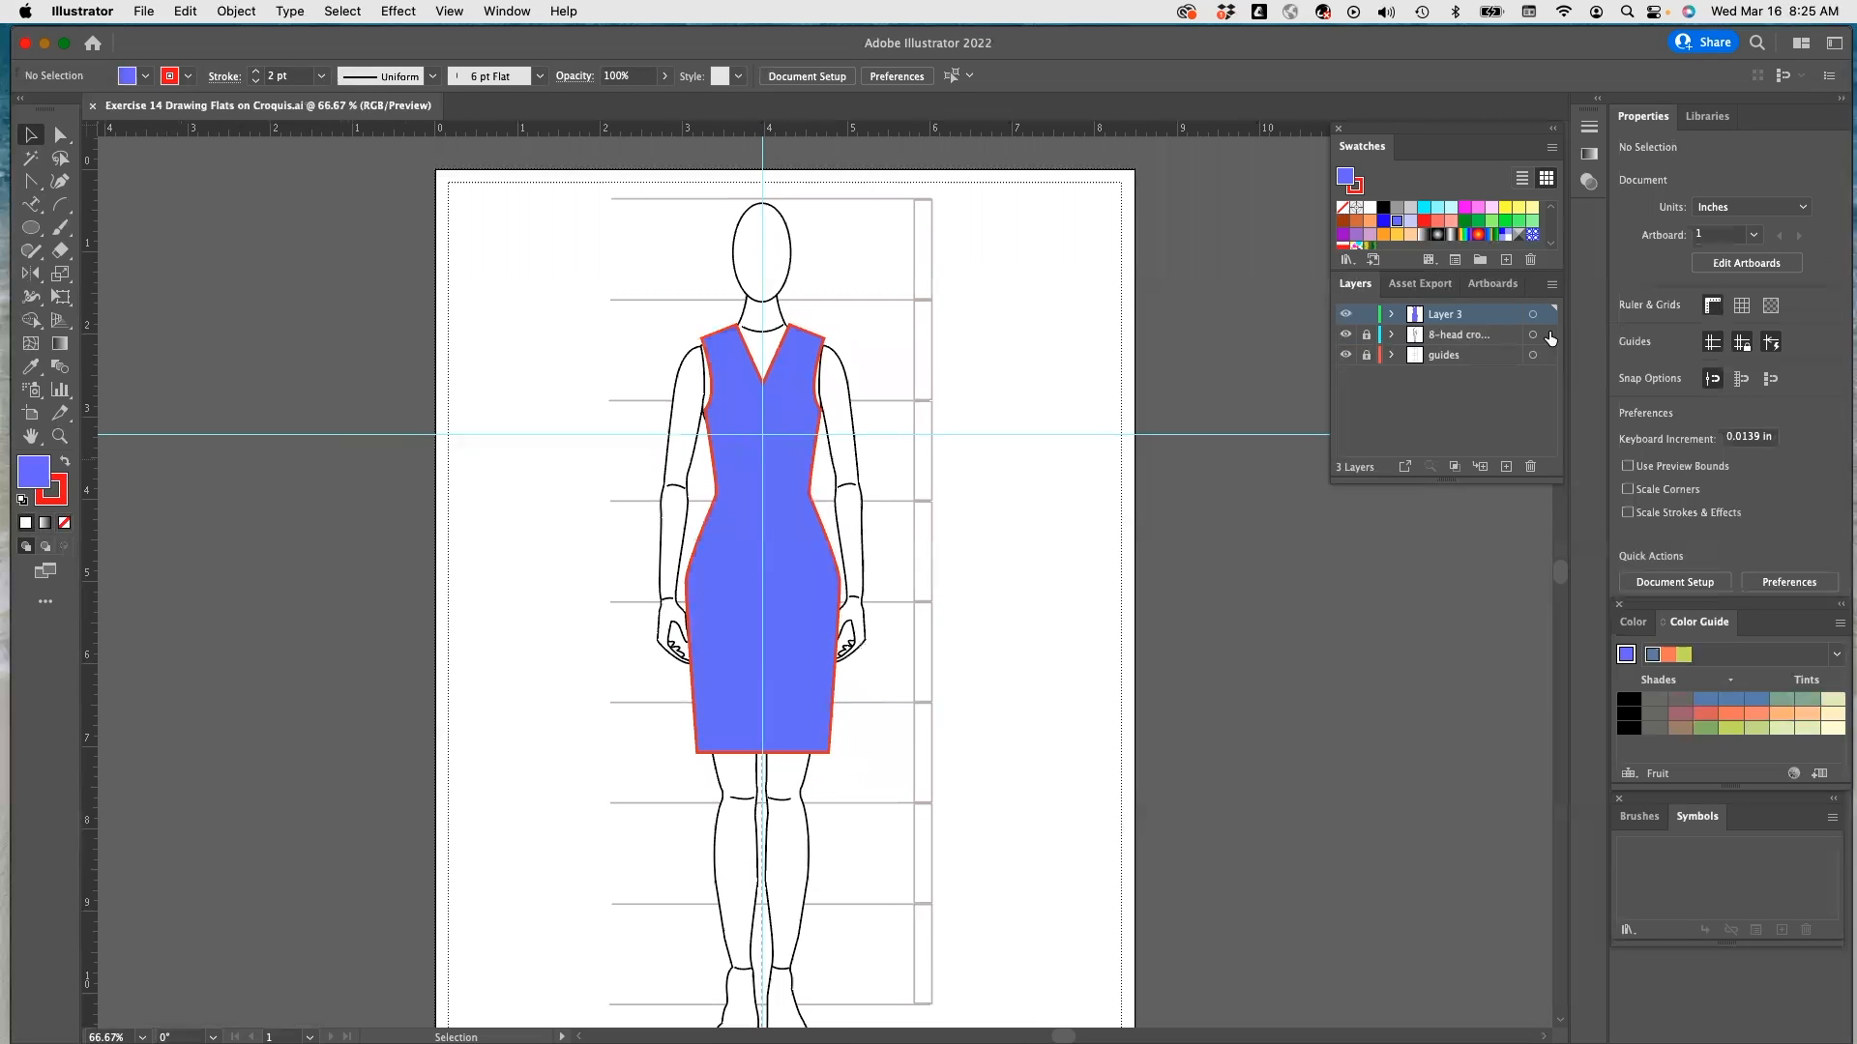